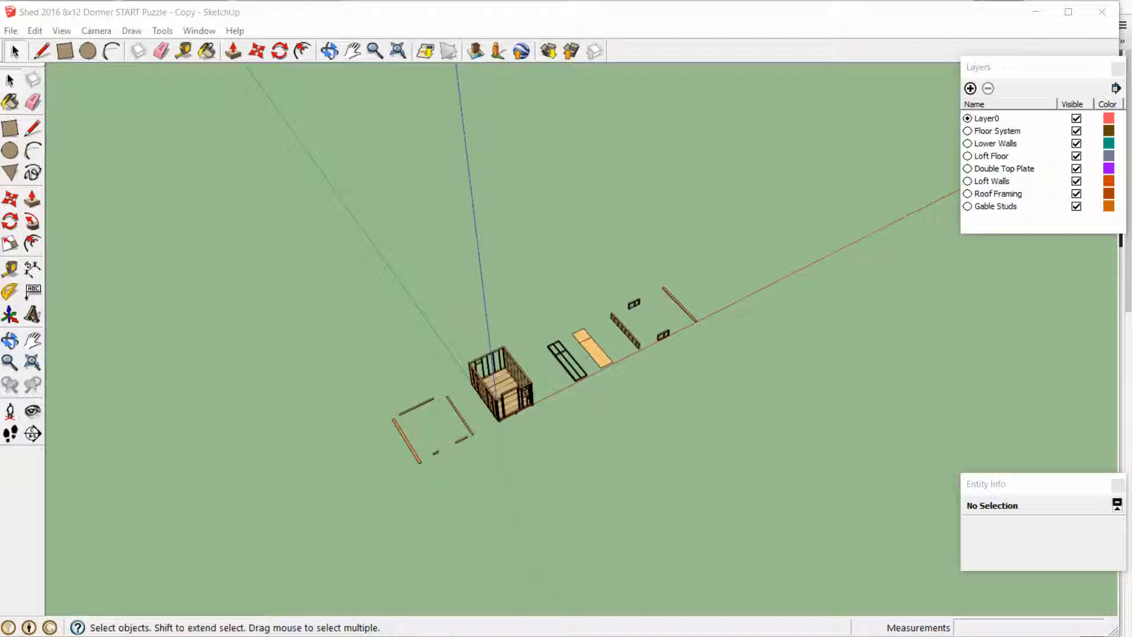
Open the PLAN Loft Double Top Plate ISO PDF from the assignment folder, review the framing drawing, and return to SketchUp
{"action": "mouse_move", "coordinate": [380, 636]}
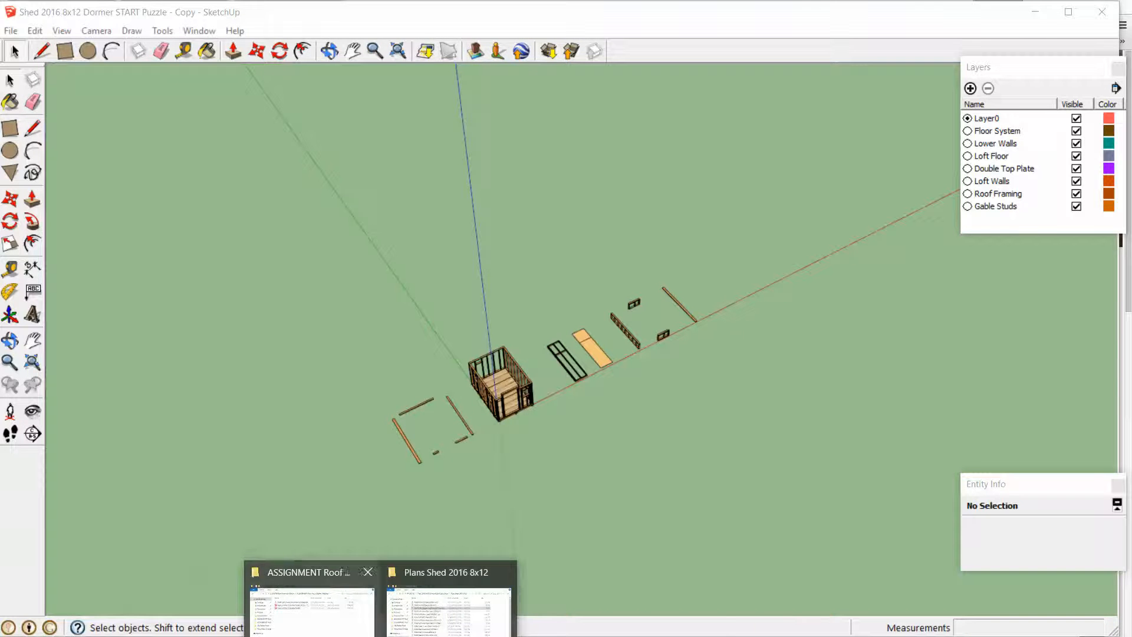
{"action": "left_click", "coordinate": [312, 602]}
{"action": "left_click", "coordinate": [403, 267]}
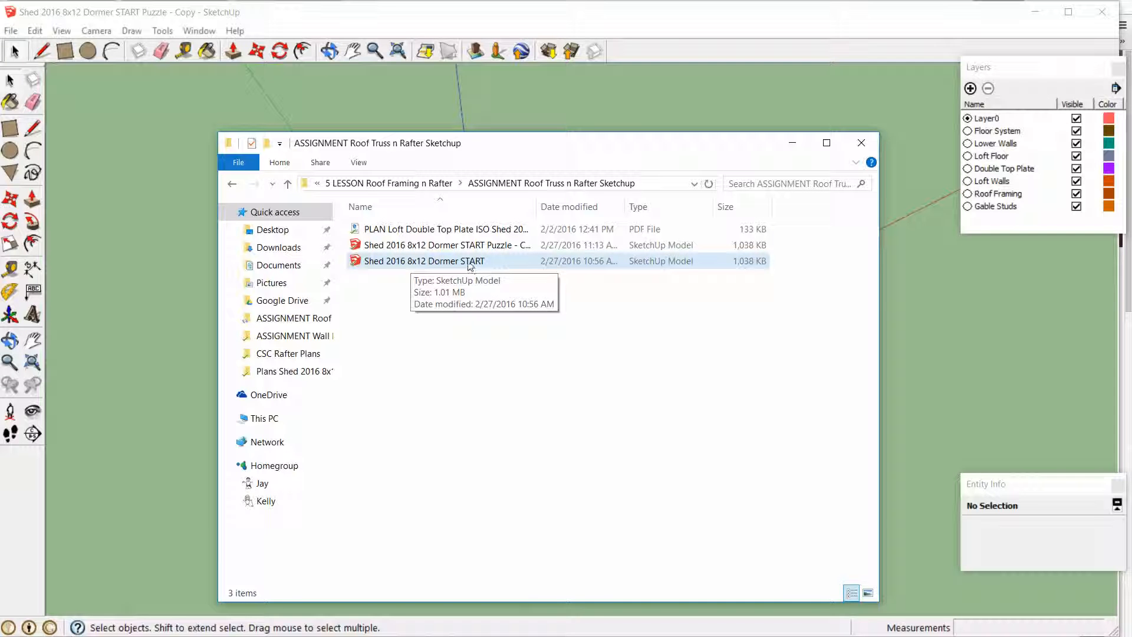
{"action": "double_click", "coordinate": [447, 233]}
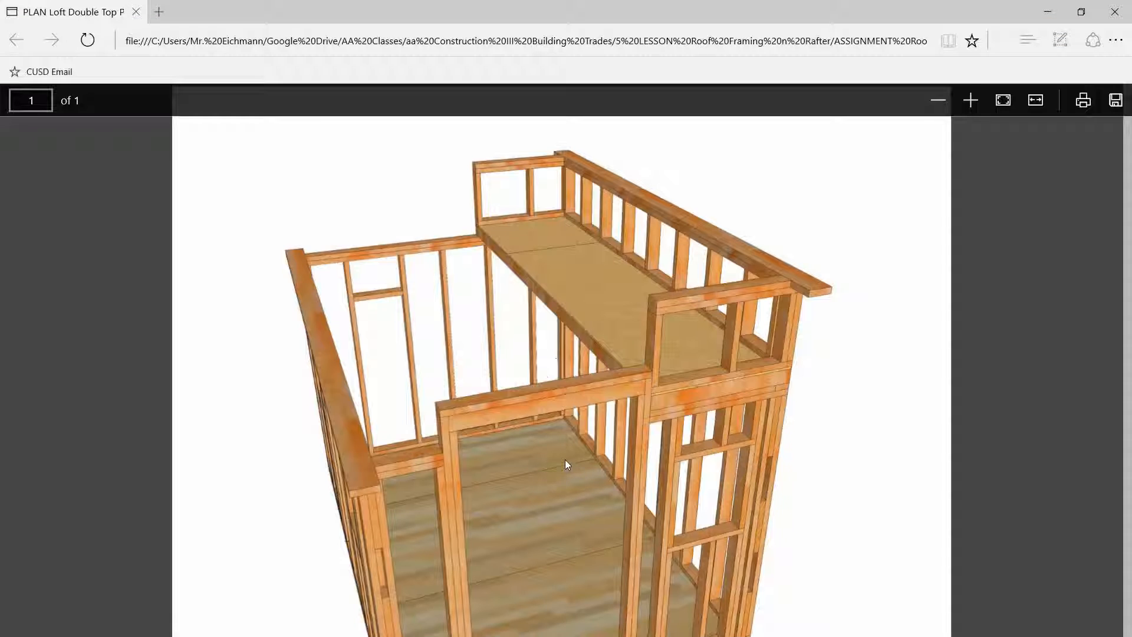
{"action": "scroll", "coordinate": [677, 466], "scroll_direction": "down", "scroll_amount": 1}
{"action": "scroll", "coordinate": [677, 470], "scroll_direction": "up", "scroll_amount": 1}
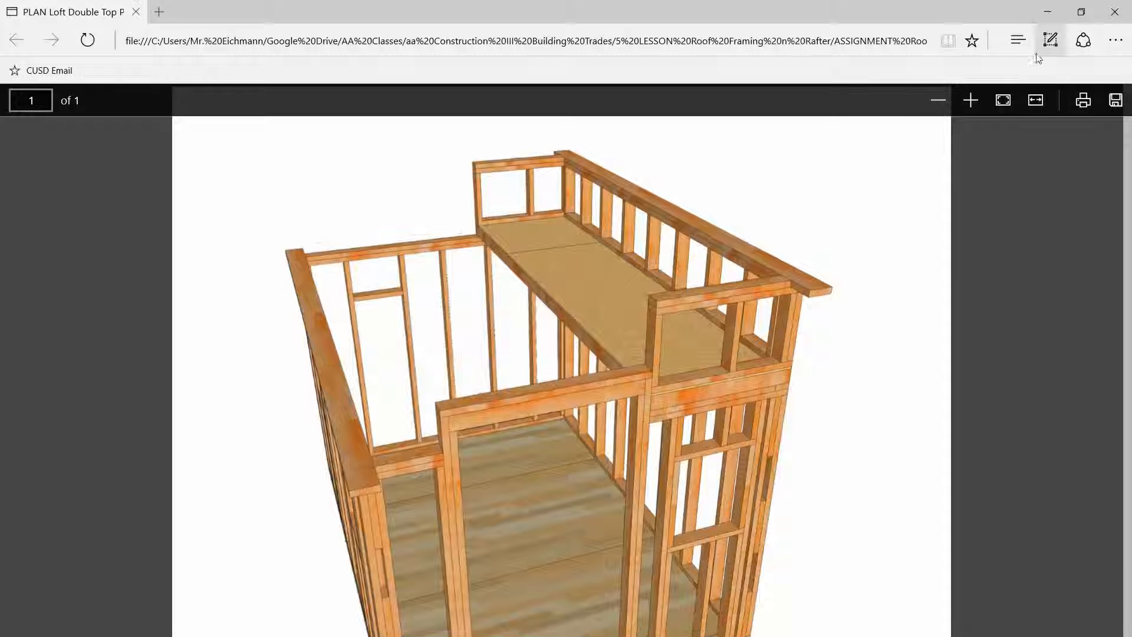
{"action": "left_click", "coordinate": [1049, 15]}
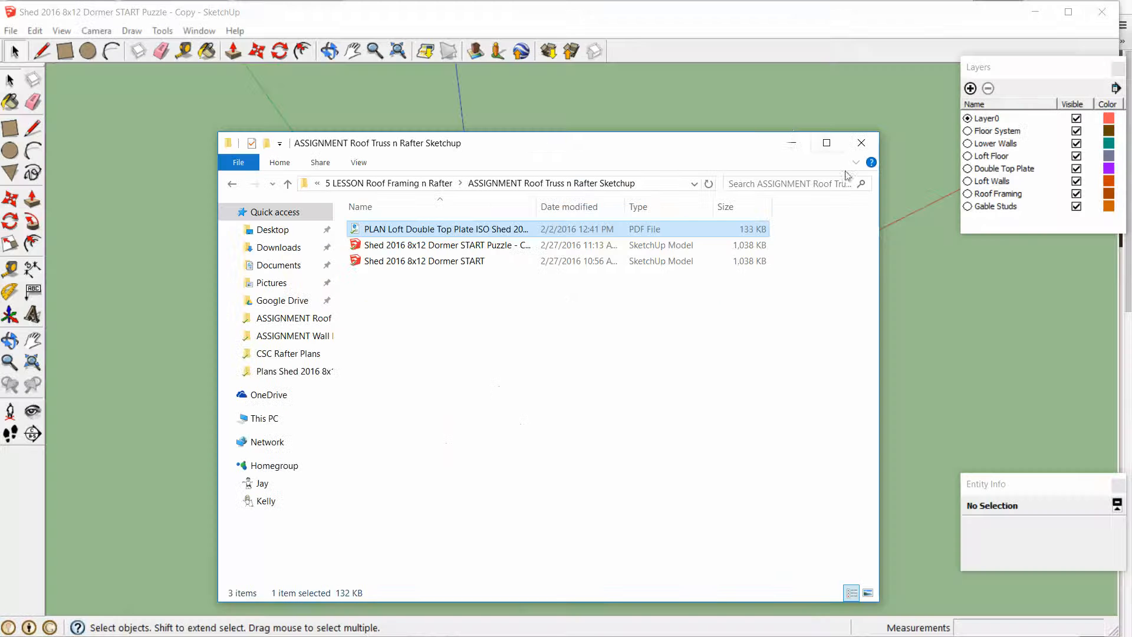
{"action": "left_click", "coordinate": [583, 303]}
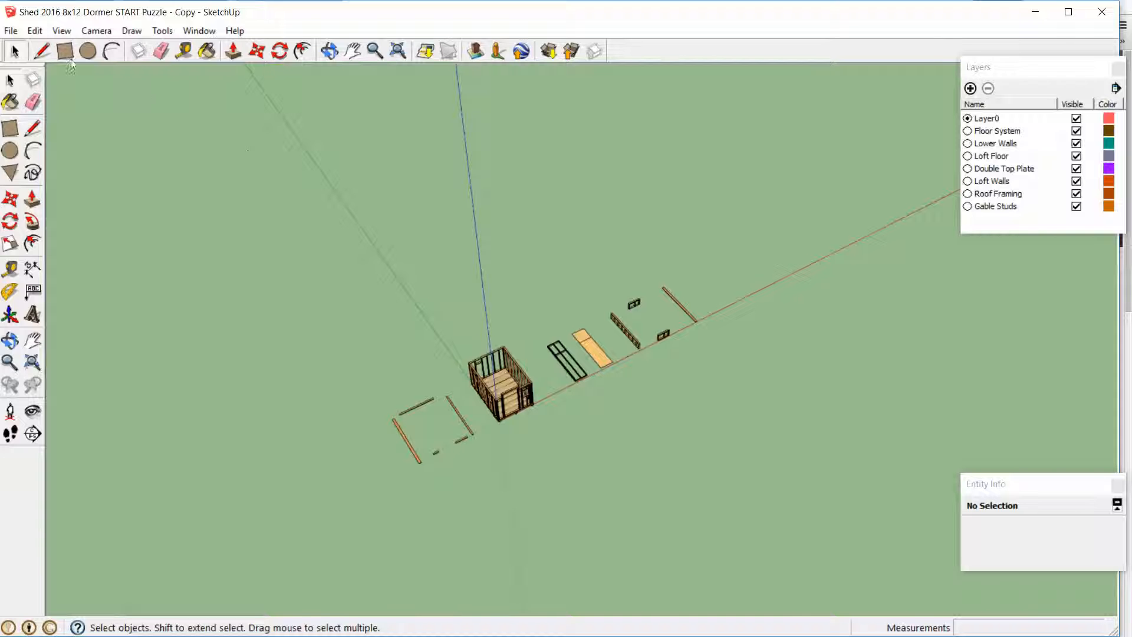
{"action": "left_click", "coordinate": [17, 33]}
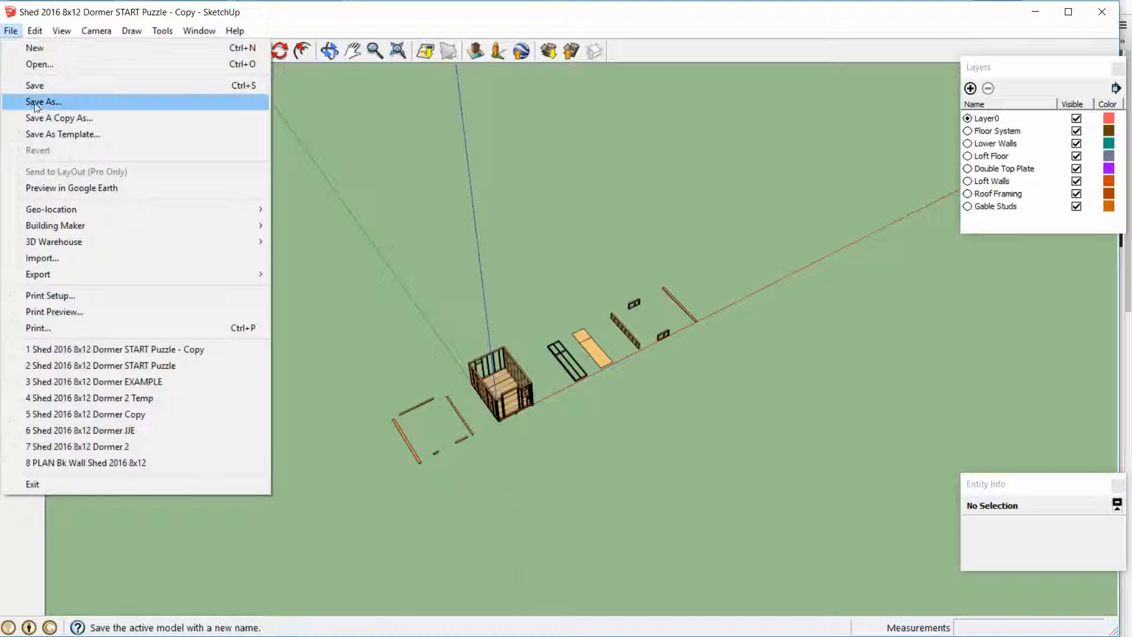
{"action": "left_click", "coordinate": [420, 132]}
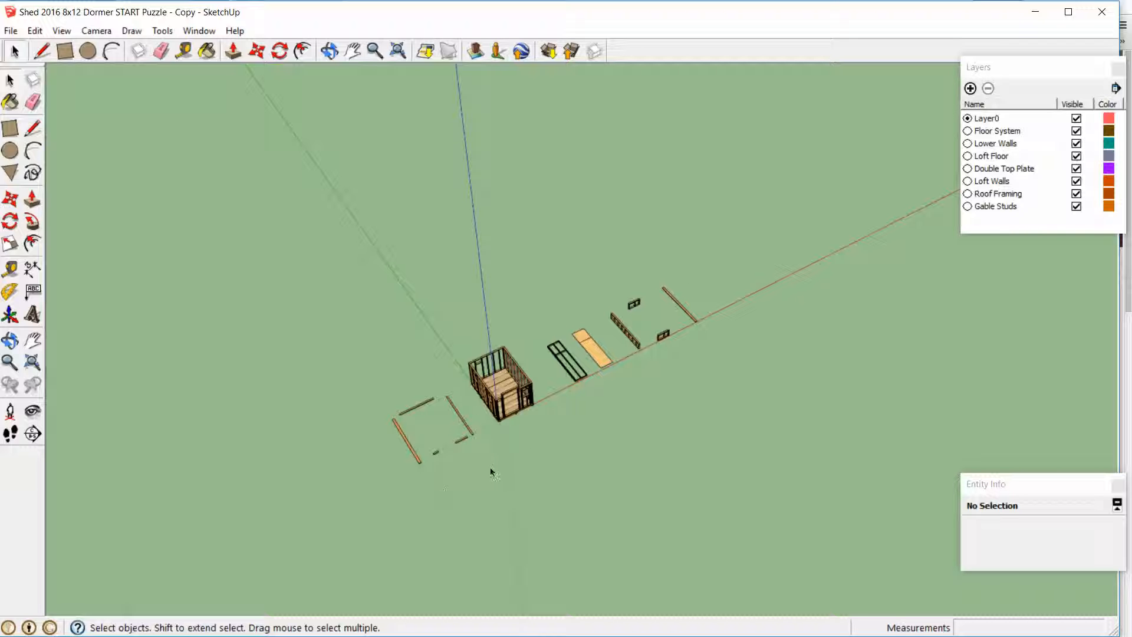
{"action": "left_click_drag", "start_coordinate": [385, 390], "coordinate": [382, 388]}
{"action": "left_click", "coordinate": [451, 462]}
Switch to the plan PDF in the browser and examine how the double top plates sit on the walls
{"action": "key", "text": "alt+Tab"}
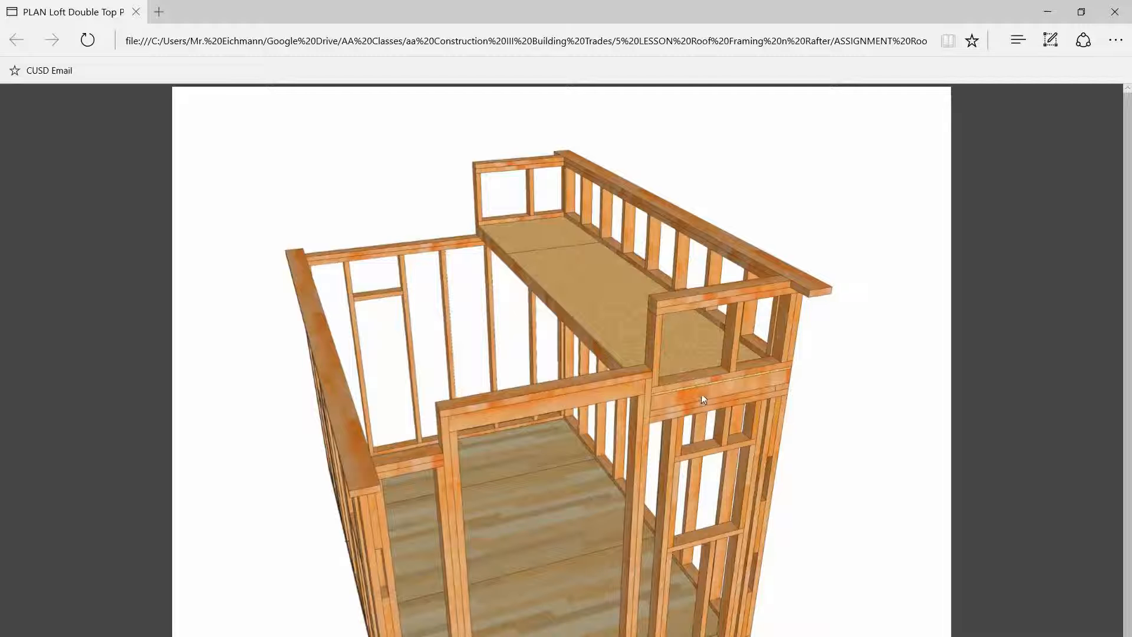
{"action": "scroll", "coordinate": [711, 420], "scroll_direction": "up", "scroll_amount": 3, "text": "ctrl"}
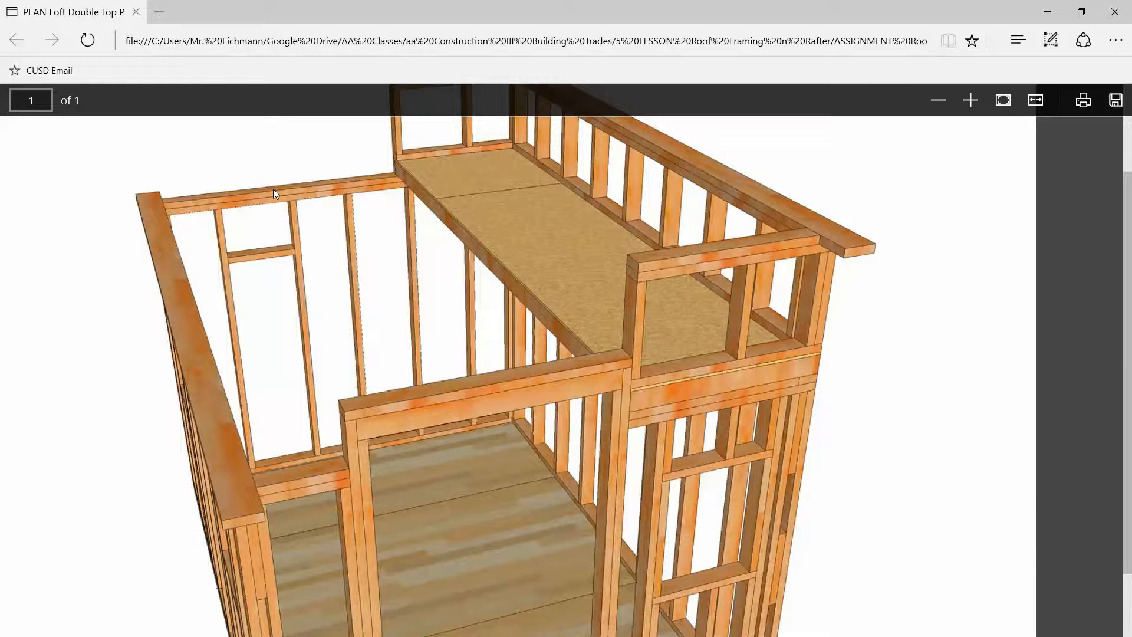
{"action": "scroll", "coordinate": [472, 348], "scroll_direction": "down", "scroll_amount": 3, "text": "ctrl"}
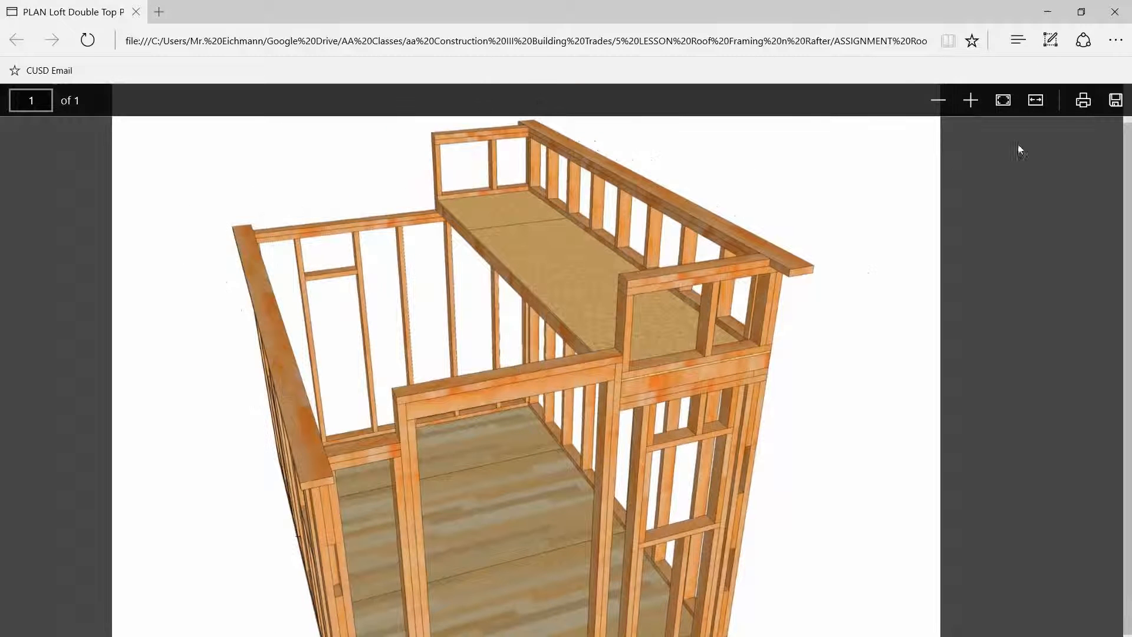
{"action": "left_click", "coordinate": [1044, 18]}
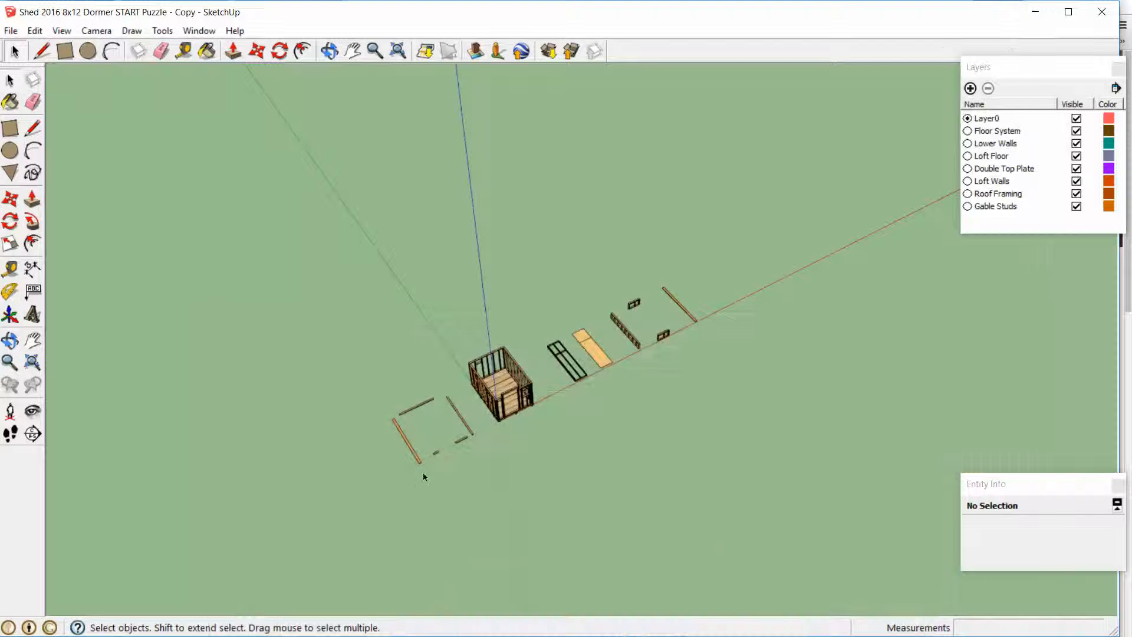
Open the Double Top Plate group for editing and select its long, wide plate beside the shed
{"action": "scroll", "coordinate": [445, 458], "scroll_direction": "up", "scroll_amount": 5}
{"action": "mouse_move", "coordinate": [485, 435]}
{"action": "middle_mouse_down"}
{"action": "mouse_move", "coordinate": [445, 354]}
{"action": "mouse_move", "coordinate": [348, 324]}
{"action": "middle_mouse_up"}
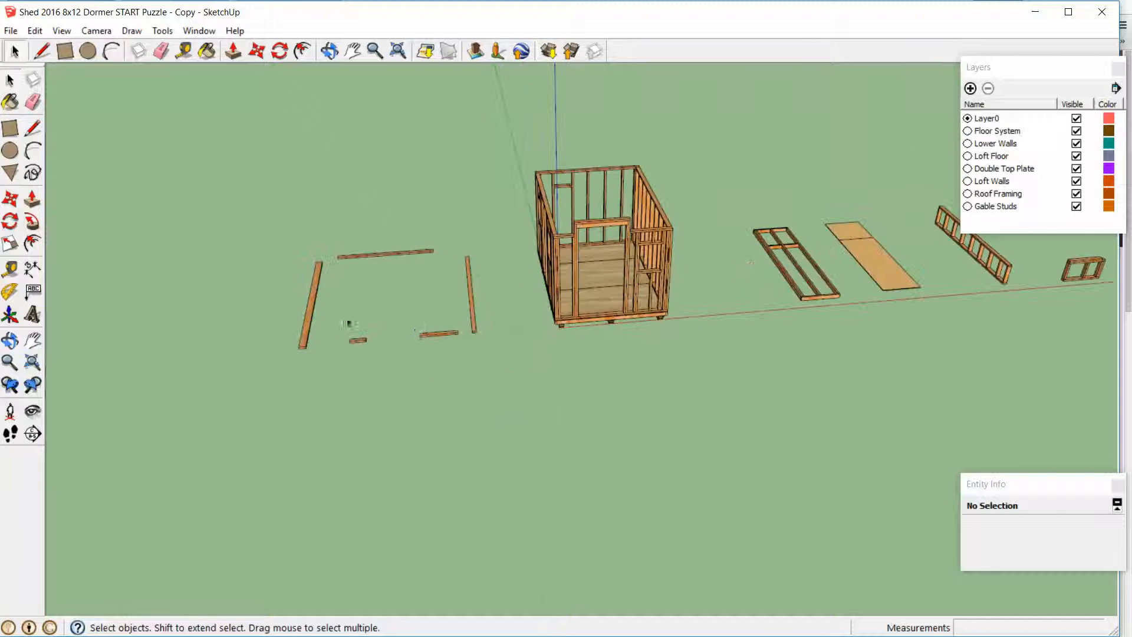
{"action": "scroll", "coordinate": [348, 324], "scroll_direction": "up", "scroll_amount": 3}
{"action": "scroll", "coordinate": [523, 379], "scroll_direction": "up", "scroll_amount": 4}
{"action": "scroll", "coordinate": [550, 311], "scroll_direction": "down", "scroll_amount": 2}
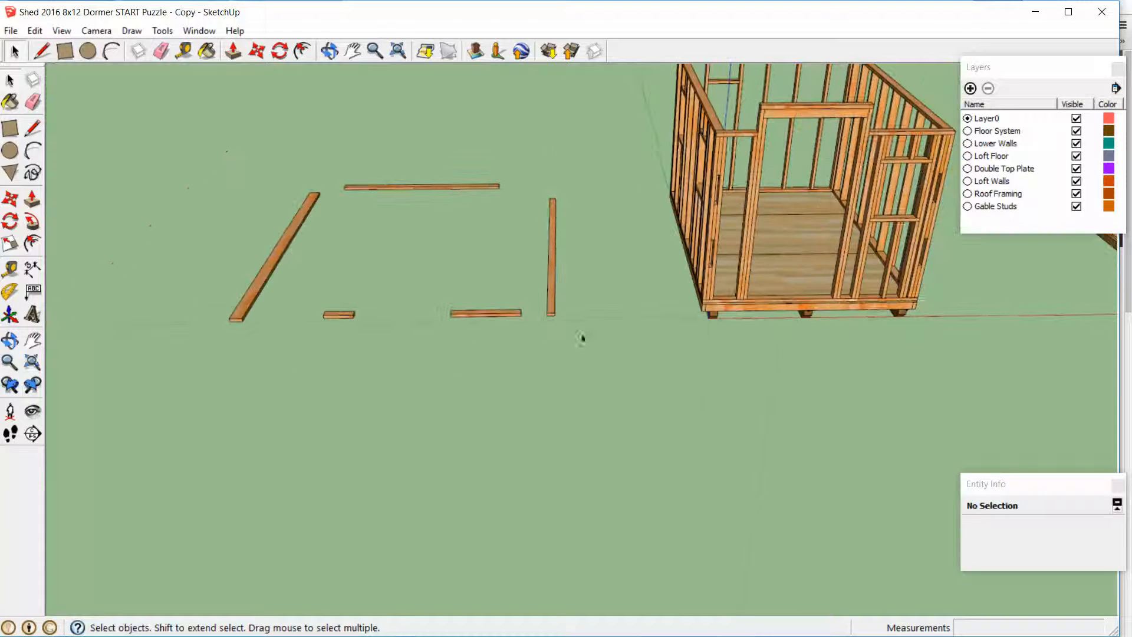
{"action": "mouse_move", "coordinate": [372, 354]}
{"action": "middle_mouse_down"}
{"action": "mouse_move", "coordinate": [459, 382]}
{"action": "mouse_move", "coordinate": [346, 383]}
{"action": "middle_mouse_up"}
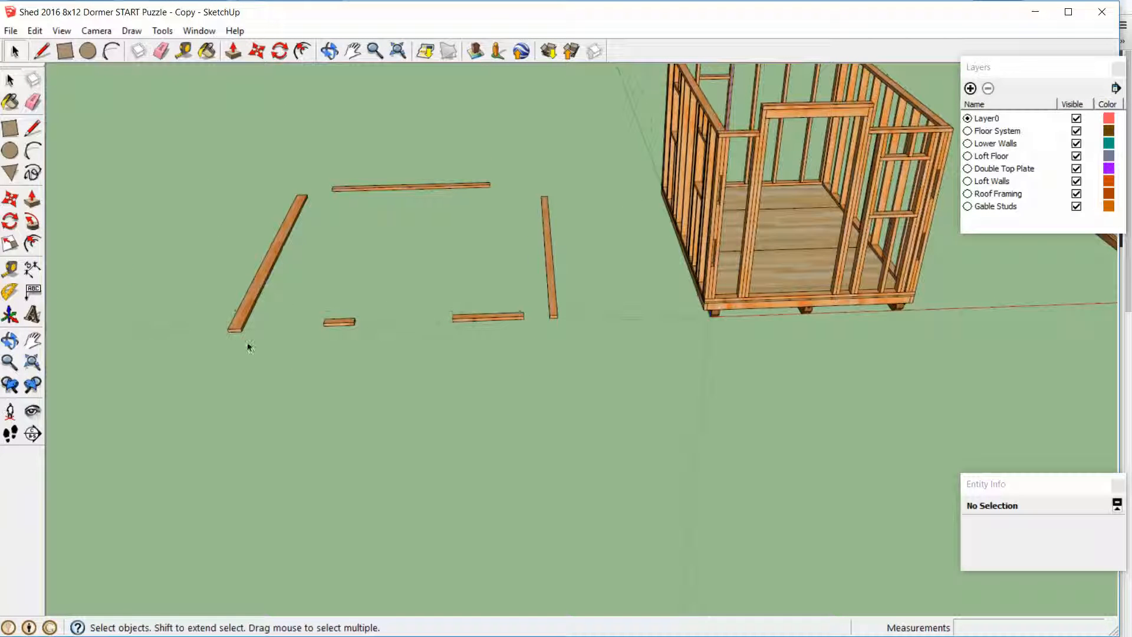
{"action": "left_click", "coordinate": [238, 328]}
{"action": "double_click", "coordinate": [238, 328]}
{"action": "left_click", "coordinate": [238, 328]}
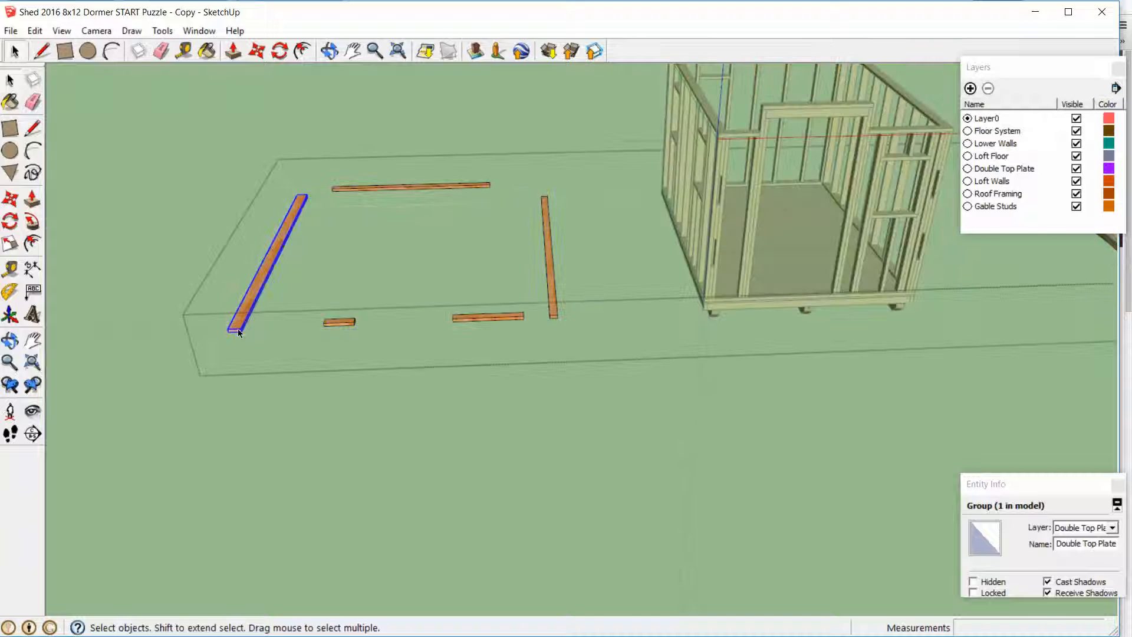
Move the wide plate by its front lower inner corner onto the side wall, at the front wall's inner top edge
{"action": "scroll", "coordinate": [272, 361], "scroll_direction": "up", "scroll_amount": 2}
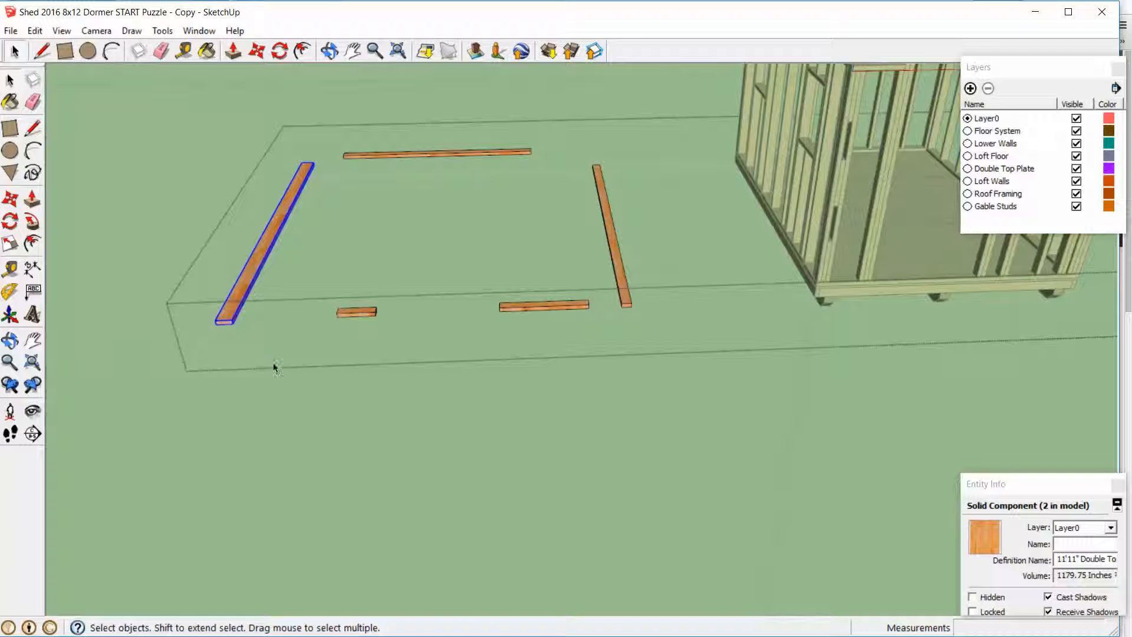
{"action": "key", "text": "m"}
{"action": "scroll", "coordinate": [226, 335], "scroll_direction": "up", "scroll_amount": 2}
{"action": "left_click", "coordinate": [235, 323]}
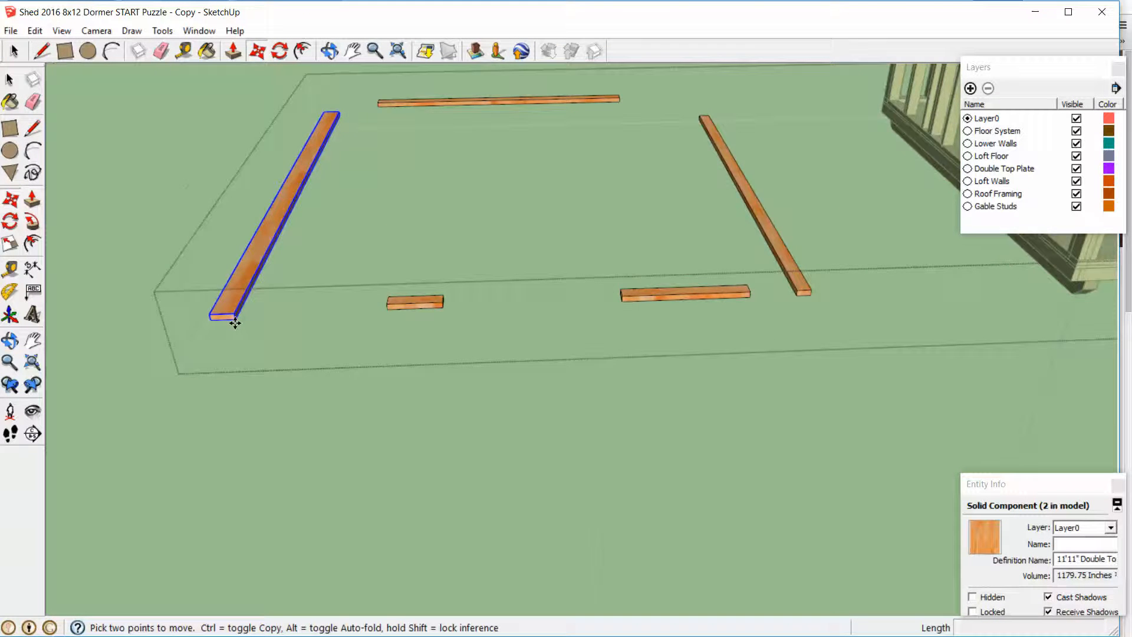
{"action": "scroll", "coordinate": [238, 323], "scroll_direction": "down", "scroll_amount": 4}
{"action": "scroll", "coordinate": [695, 177], "scroll_direction": "up", "scroll_amount": 4}
{"action": "scroll", "coordinate": [498, 135], "scroll_direction": "up", "scroll_amount": 3}
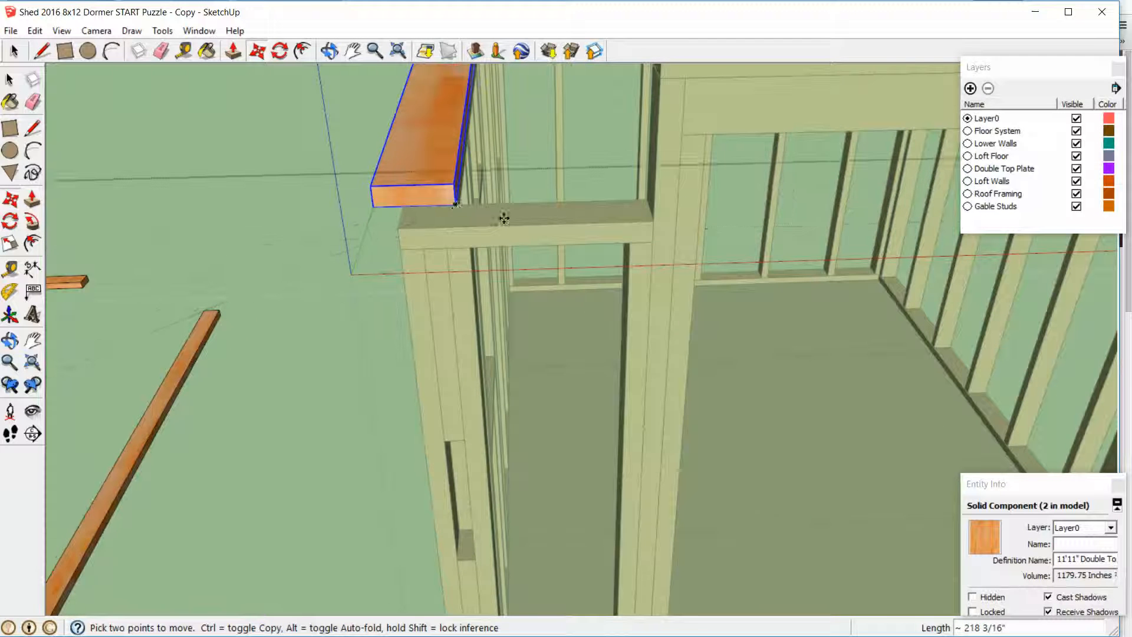
{"action": "middle_click_drag", "start_coordinate": [503, 217], "coordinate": [512, 165]}
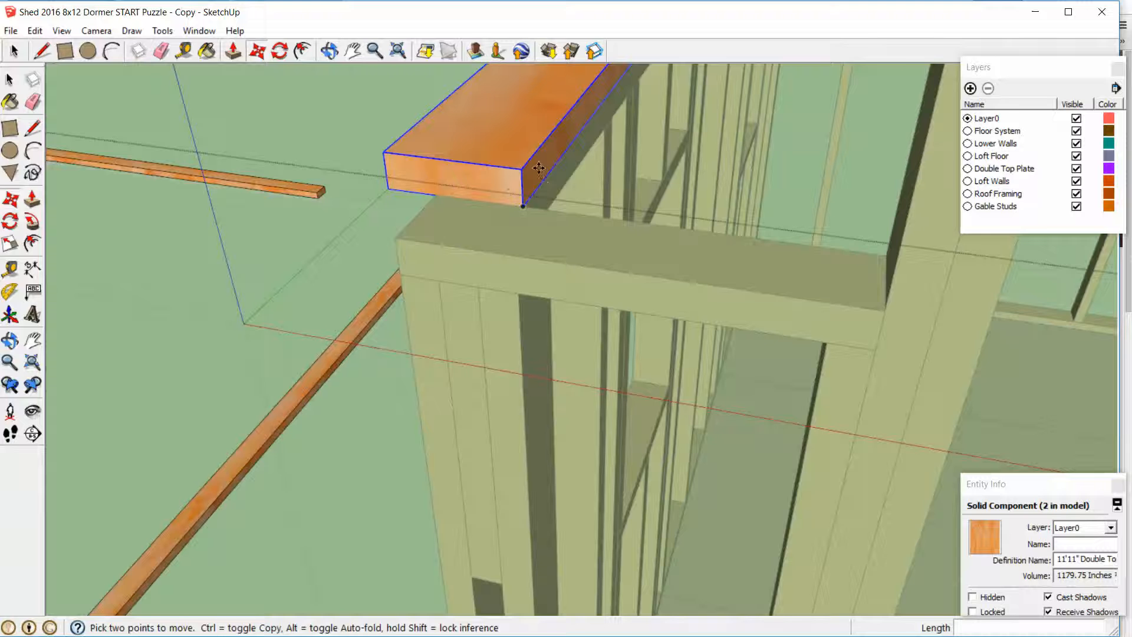
Move the wide plate 3 1/2" forward so its end is flush with the front wall's outer face
{"action": "middle_click_drag", "start_coordinate": [460, 193], "coordinate": [326, 296]}
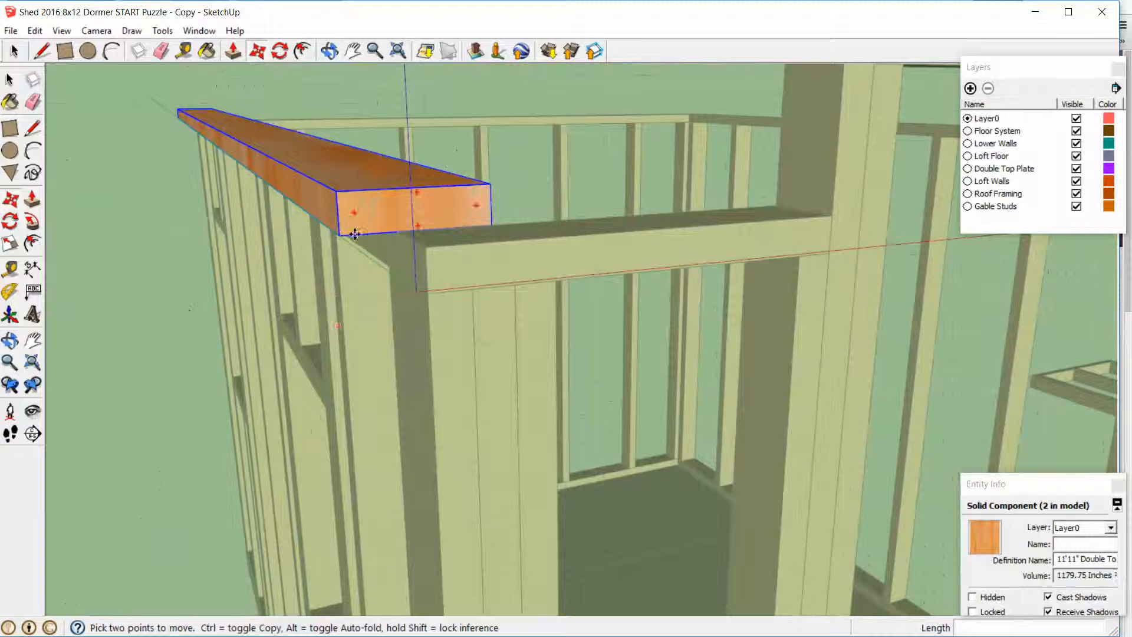
{"action": "middle_click_drag", "start_coordinate": [354, 230], "coordinate": [594, 193]}
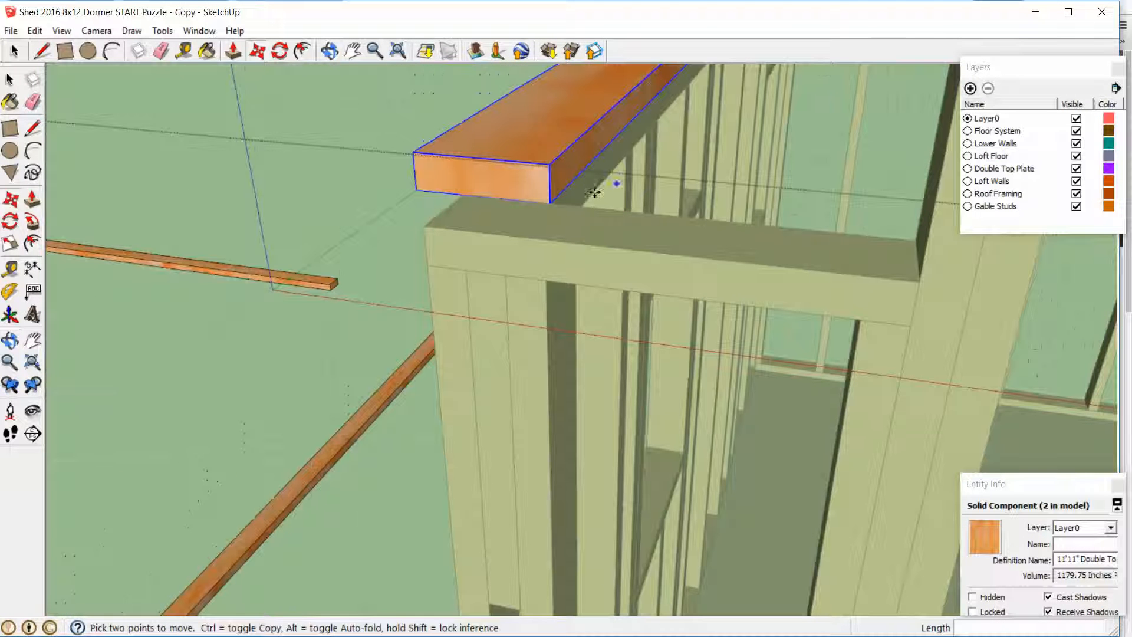
{"action": "left_click", "coordinate": [551, 199]}
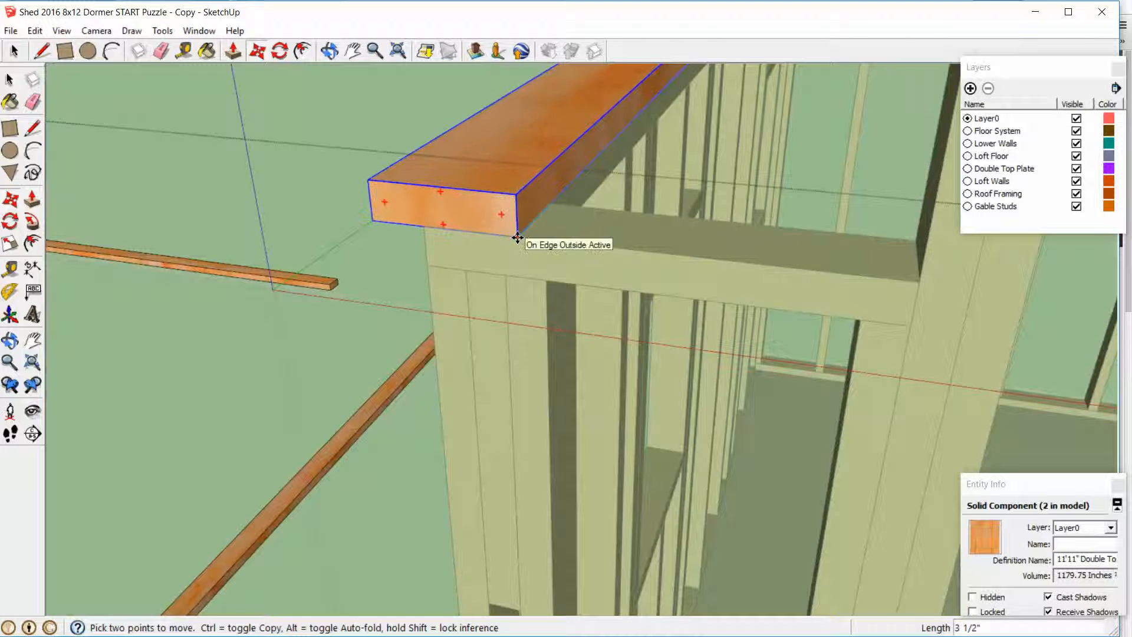
{"action": "left_click", "coordinate": [513, 241]}
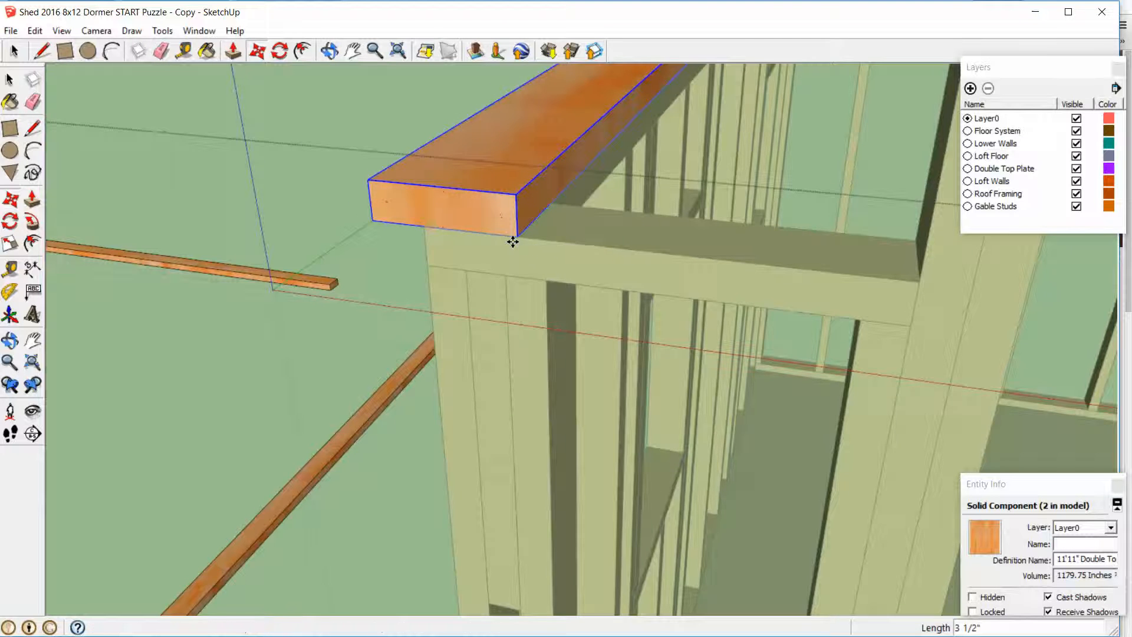
Move the wide plate another 6" forward along the green axis to overhang the front wall, and clear the selection
{"action": "mouse_move", "coordinate": [513, 241]}
{"action": "middle_mouse_down"}
{"action": "mouse_move", "coordinate": [480, 214]}
{"action": "mouse_move", "coordinate": [505, 222]}
{"action": "middle_mouse_up"}
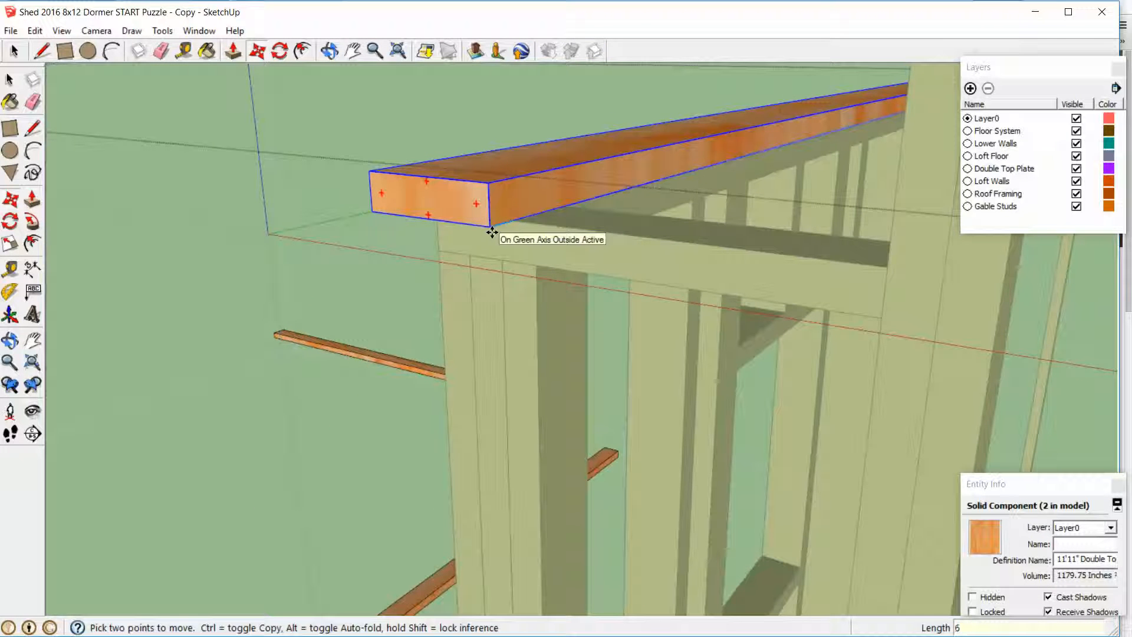
{"action": "type", "text": "6"}
{"action": "key", "text": "Return"}
{"action": "key", "text": "space"}
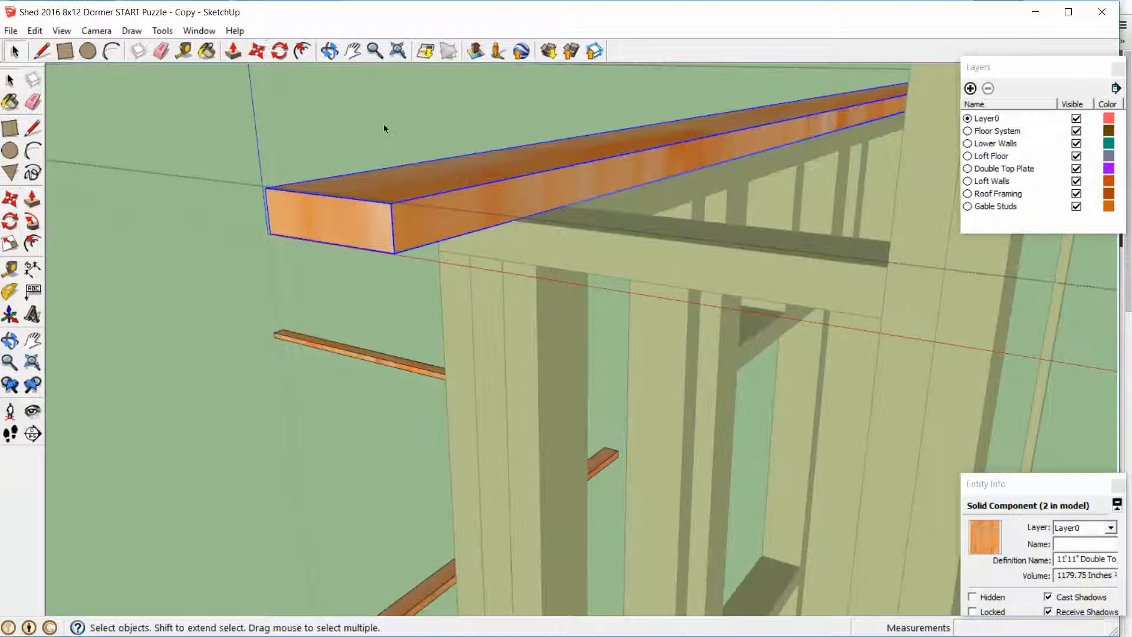
{"action": "left_click", "coordinate": [384, 125]}
Move the short 2x4 plate onto the front wall between the wide plate and the door opening, butted against the wide plate
{"action": "scroll", "coordinate": [440, 237], "scroll_direction": "down", "scroll_amount": 3}
{"action": "scroll", "coordinate": [440, 237], "scroll_direction": "down", "scroll_amount": 3}
{"action": "middle_click_drag", "start_coordinate": [435, 247], "coordinate": [574, 293]}
{"action": "scroll", "coordinate": [574, 293], "scroll_direction": "down", "scroll_amount": 6}
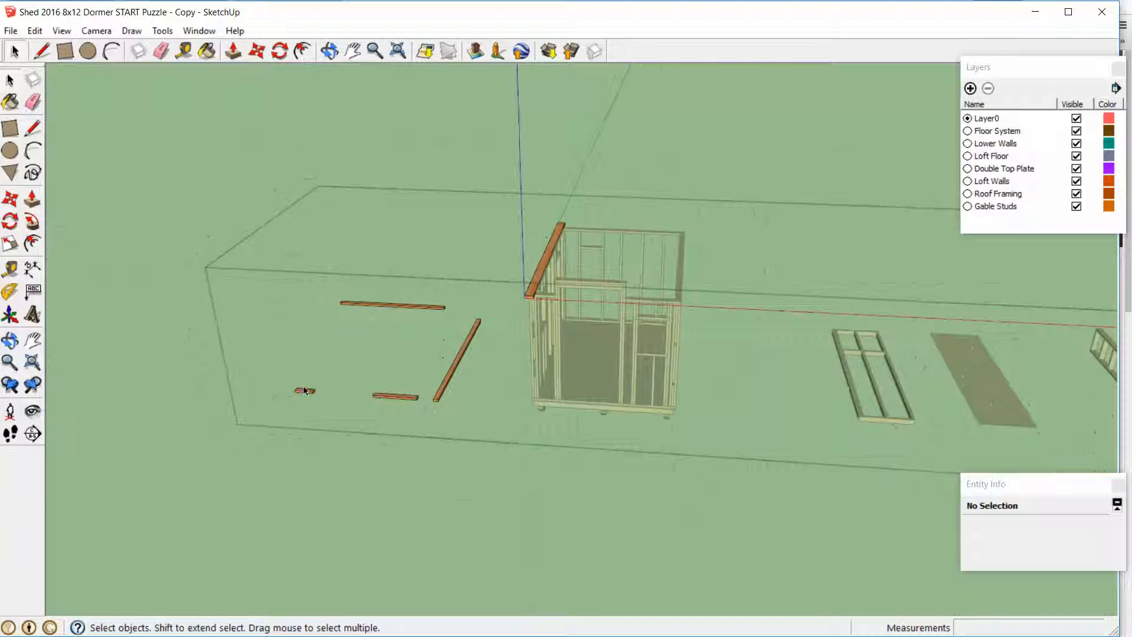
{"action": "left_click", "coordinate": [306, 391]}
{"action": "scroll", "coordinate": [306, 392], "scroll_direction": "up", "scroll_amount": 3}
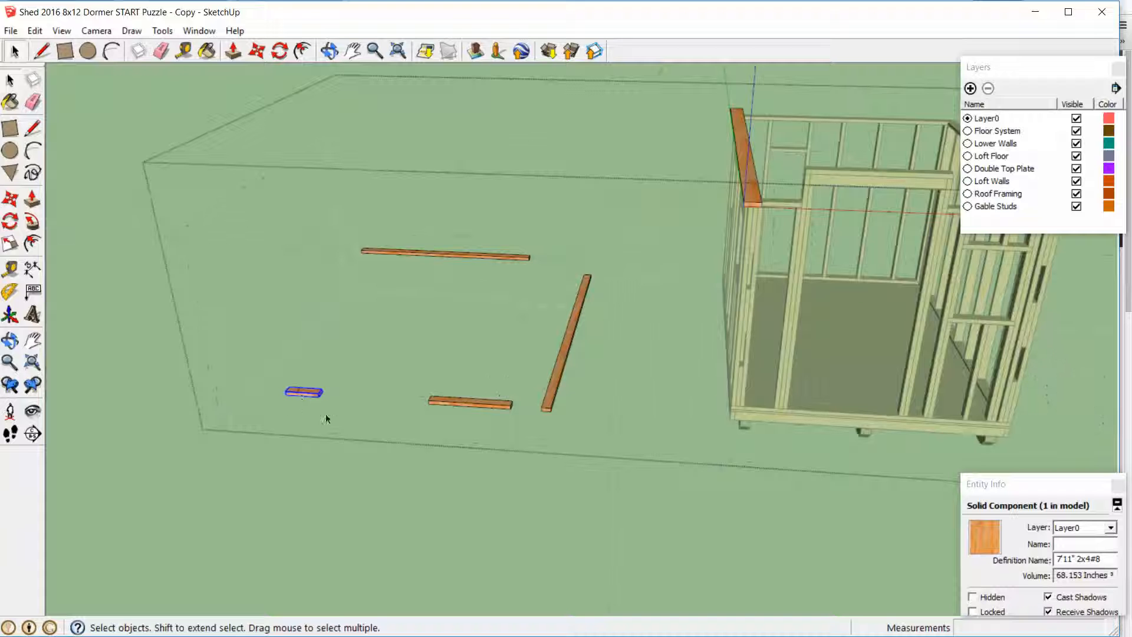
{"action": "key", "text": "m"}
{"action": "scroll", "coordinate": [286, 404], "scroll_direction": "up", "scroll_amount": 4}
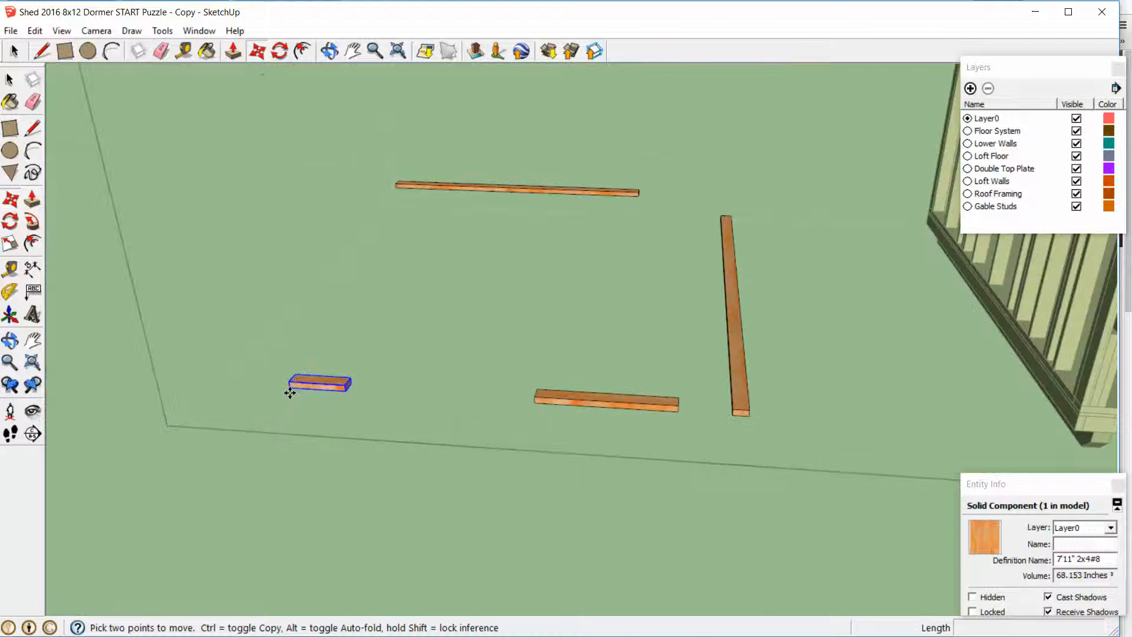
{"action": "left_click", "coordinate": [289, 389]}
{"action": "scroll", "coordinate": [373, 378], "scroll_direction": "down", "scroll_amount": 5}
{"action": "scroll", "coordinate": [690, 250], "scroll_direction": "up", "scroll_amount": 6}
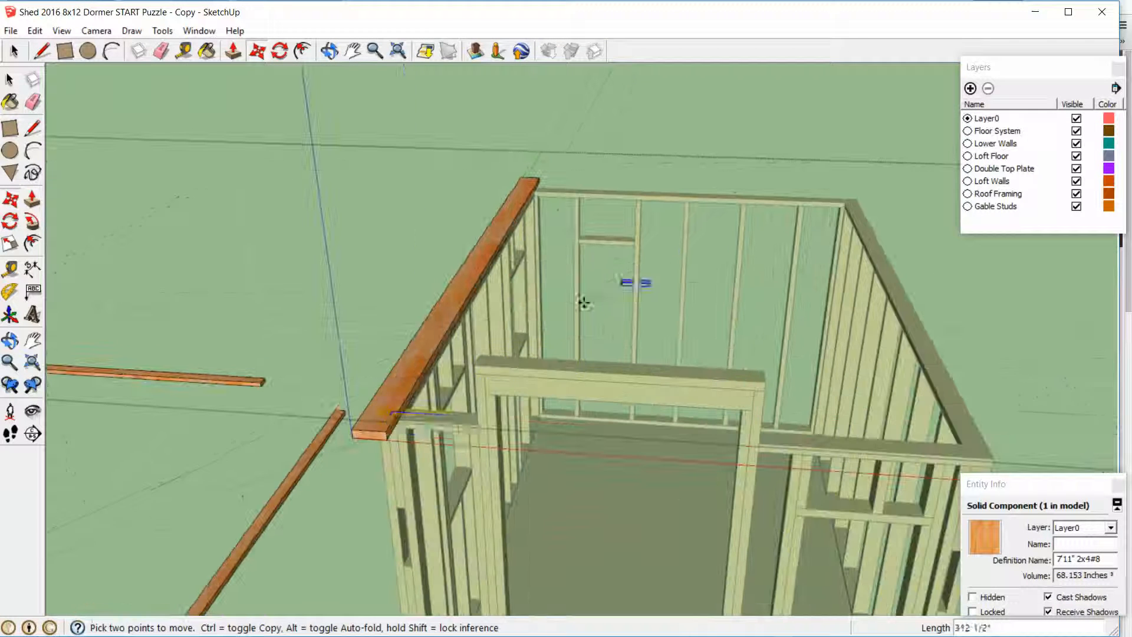
{"action": "left_click", "coordinate": [396, 420]}
{"action": "scroll", "coordinate": [399, 420], "scroll_direction": "up", "scroll_amount": 3}
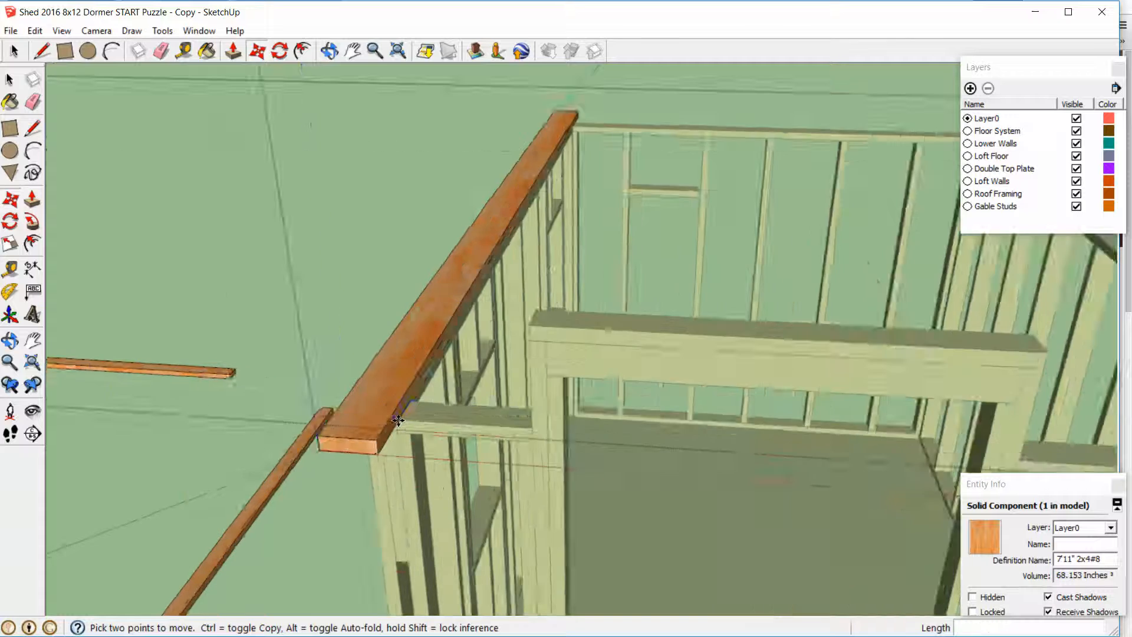
{"action": "scroll", "coordinate": [398, 420], "scroll_direction": "up", "scroll_amount": 5}
{"action": "left_click", "coordinate": [394, 419]}
{"action": "scroll", "coordinate": [409, 411], "scroll_direction": "down", "scroll_amount": 3}
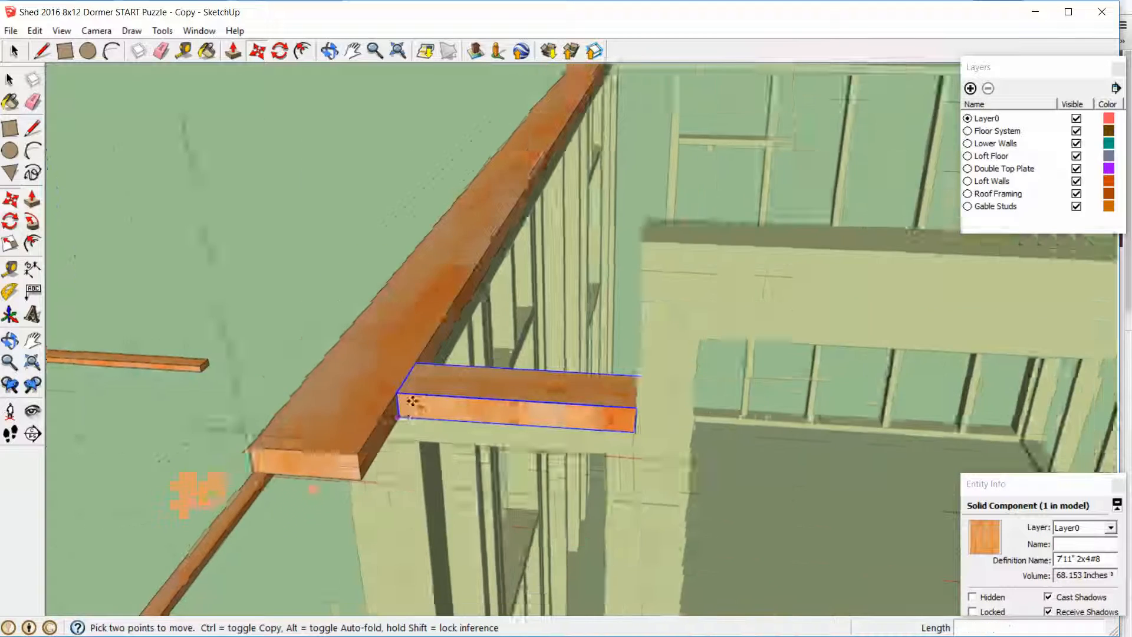
{"action": "scroll", "coordinate": [412, 401], "scroll_direction": "down", "scroll_amount": 10}
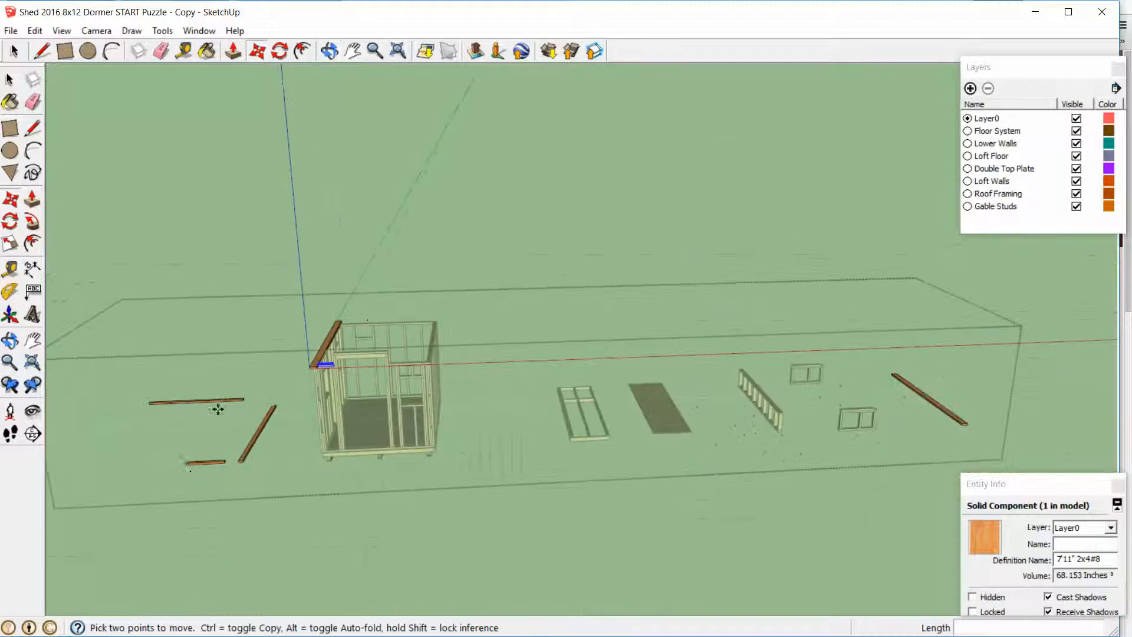
{"action": "scroll", "coordinate": [186, 479], "scroll_direction": "up", "scroll_amount": 2}
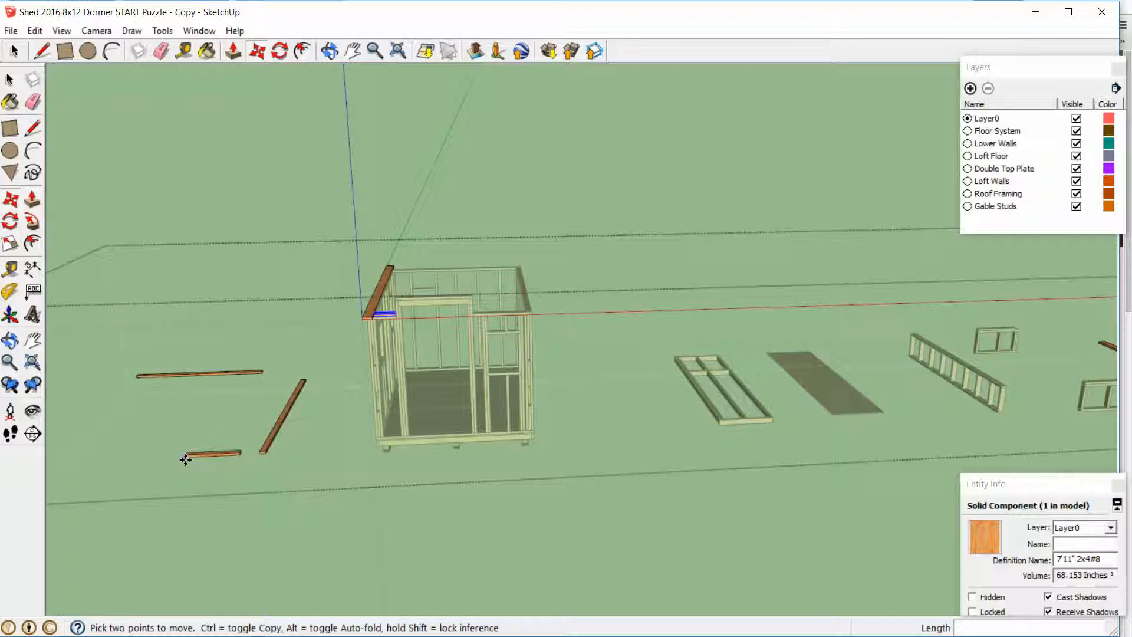
{"action": "left_click", "coordinate": [185, 458]}
{"action": "key", "text": "Escape"}
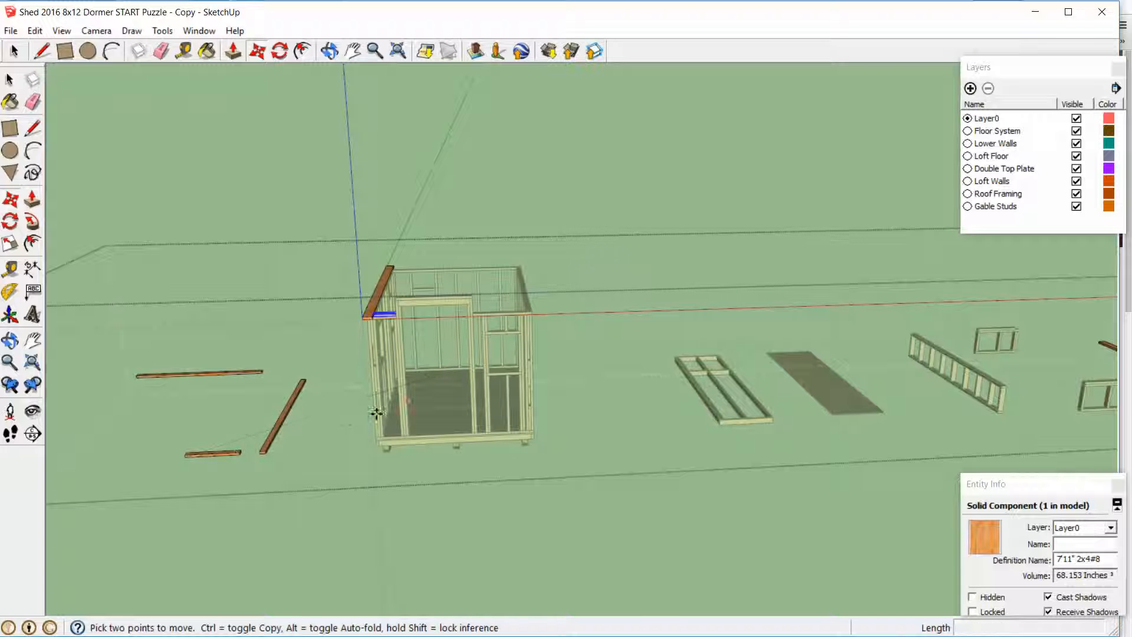
Move the longer loose front plate onto the front wall between the door opening and the bare side wall, and clear the selection
{"action": "key", "text": "space"}
{"action": "scroll", "coordinate": [210, 459], "scroll_direction": "up", "scroll_amount": 3}
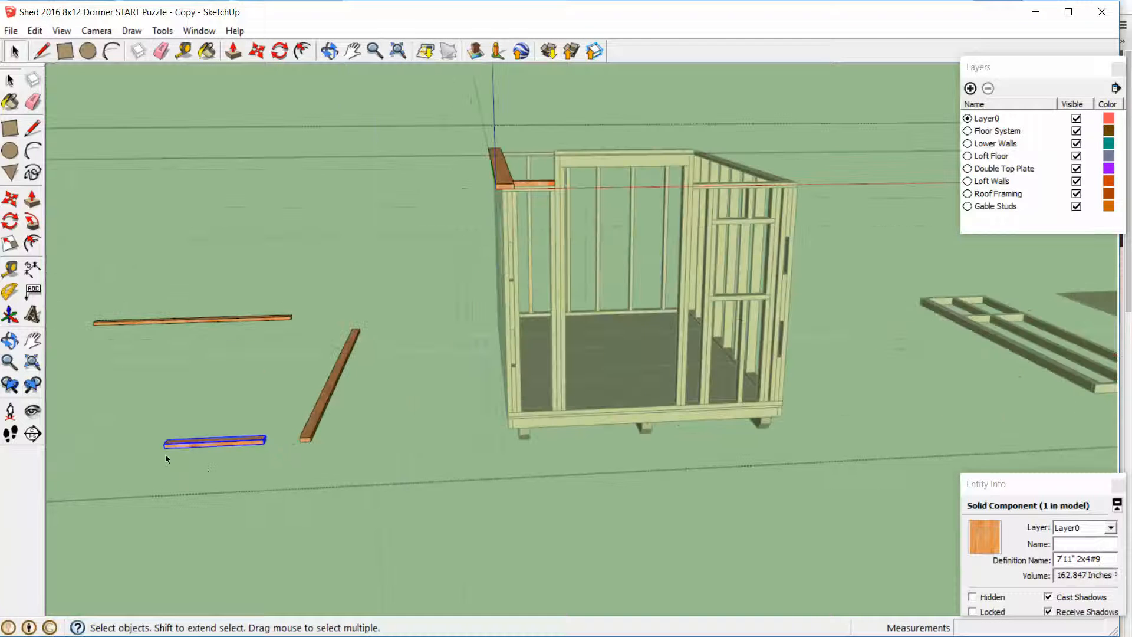
{"action": "key", "text": "m"}
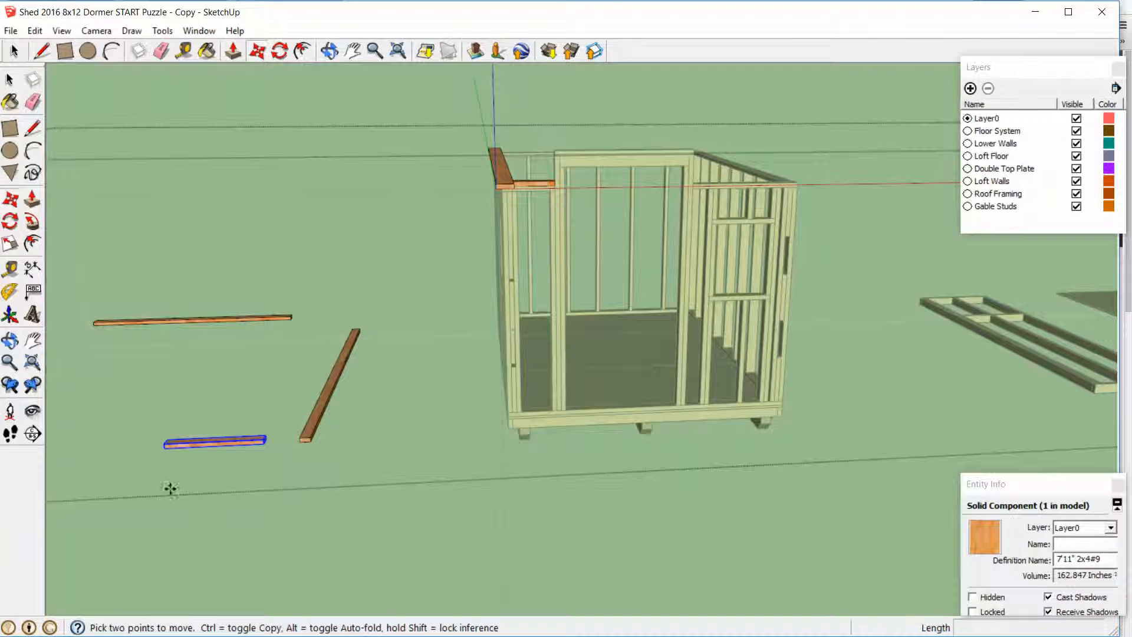
{"action": "left_click", "coordinate": [168, 443]}
{"action": "scroll", "coordinate": [619, 291], "scroll_direction": "down", "scroll_amount": 5}
{"action": "scroll", "coordinate": [581, 286], "scroll_direction": "up", "scroll_amount": 12}
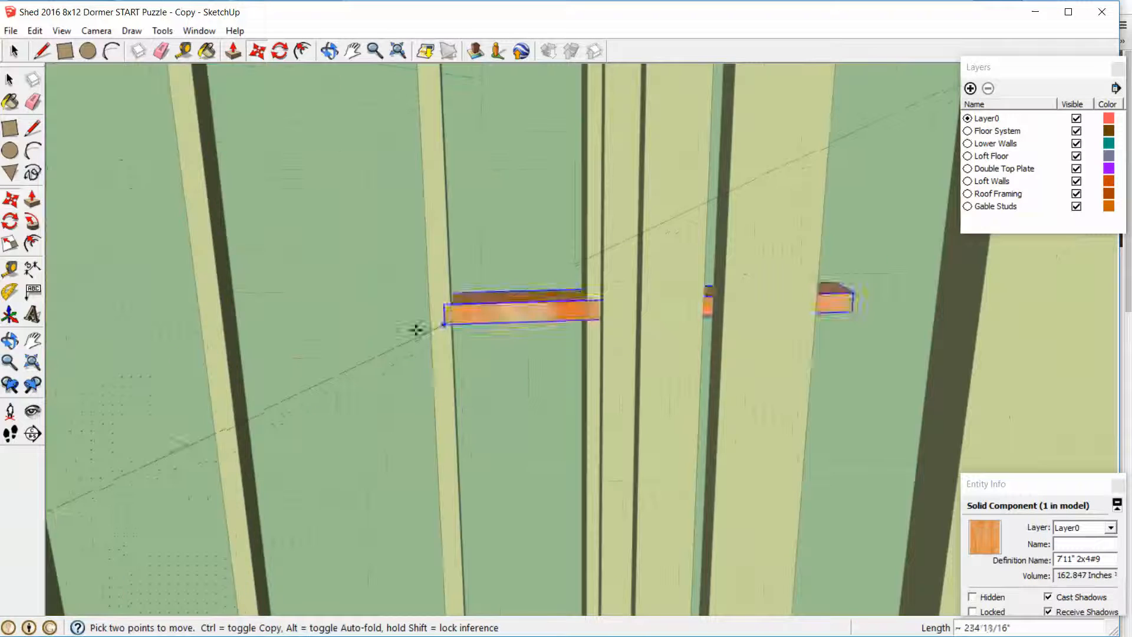
{"action": "scroll", "coordinate": [337, 354], "scroll_direction": "down", "scroll_amount": 4}
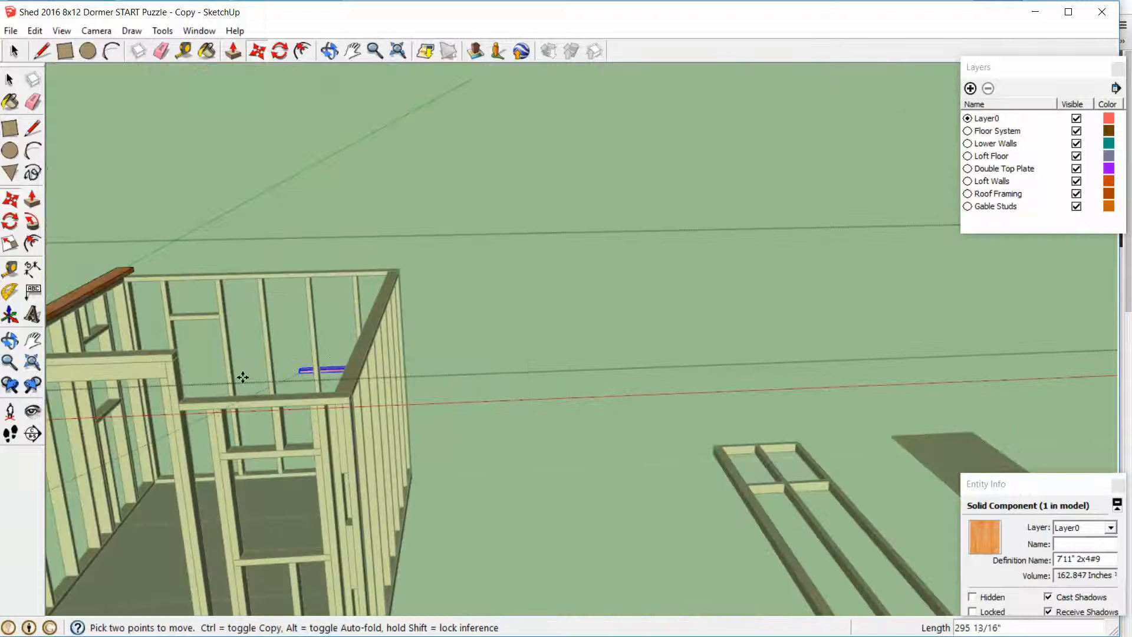
{"action": "left_click", "coordinate": [180, 402]}
{"action": "key", "text": "space"}
{"action": "left_click", "coordinate": [477, 396]}
{"action": "scroll", "coordinate": [313, 377], "scroll_direction": "down", "scroll_amount": 8}
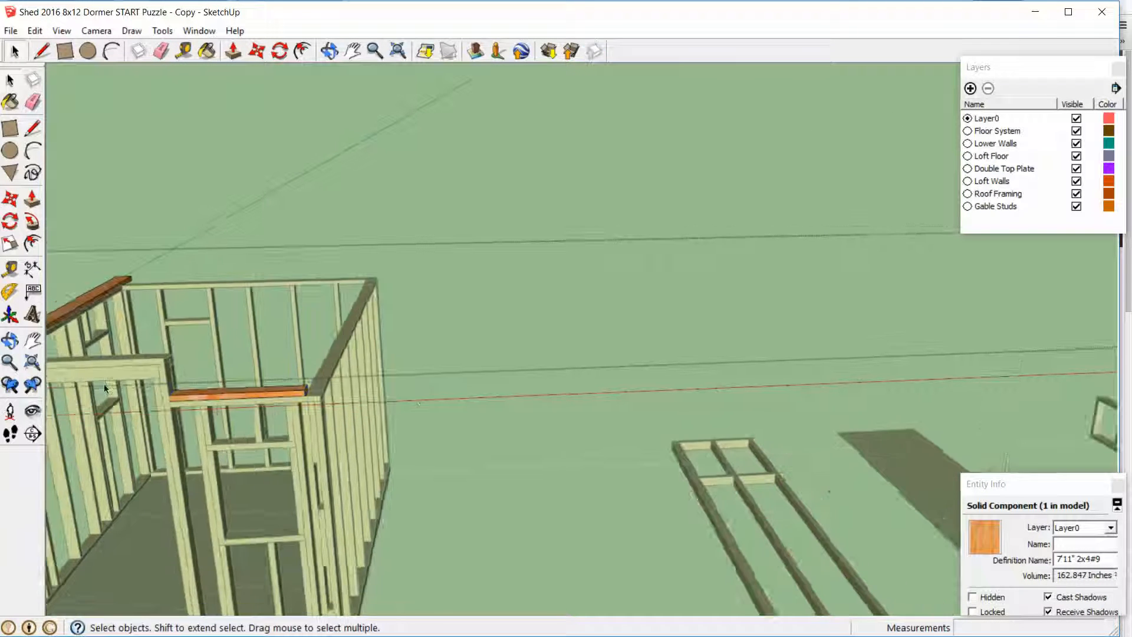
Move the 11'11" double top plate by its front lower corner onto the bare side wall, butted against the front wall's plate end
{"action": "scroll", "coordinate": [241, 364], "scroll_direction": "up", "scroll_amount": 4}
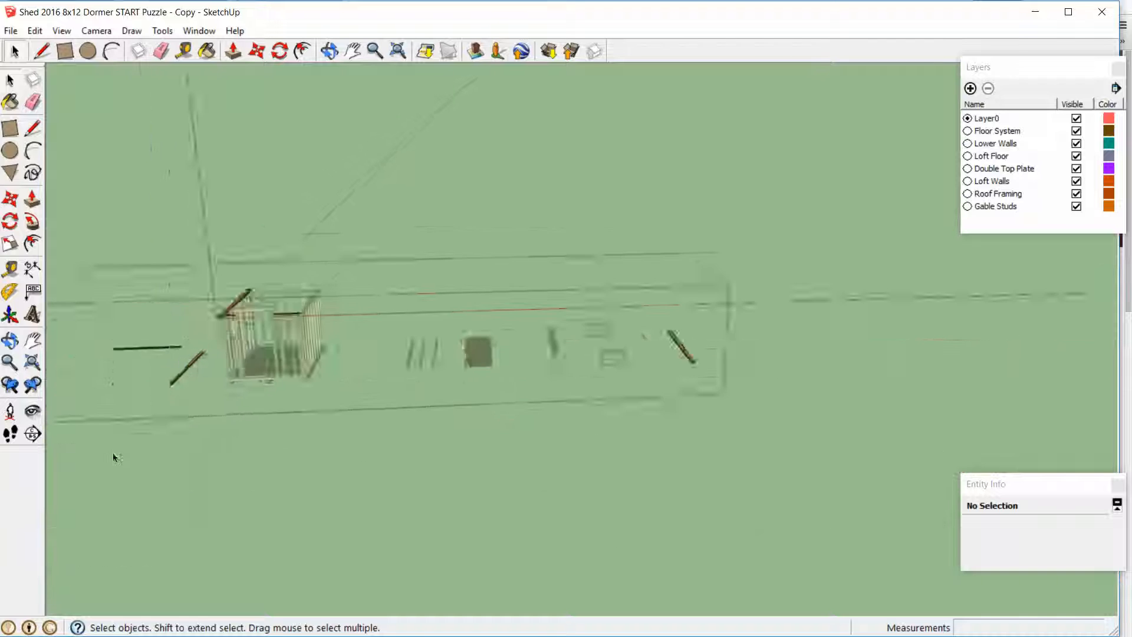
{"action": "left_click", "coordinate": [192, 362]}
{"action": "scroll", "coordinate": [190, 364], "scroll_direction": "up", "scroll_amount": 5}
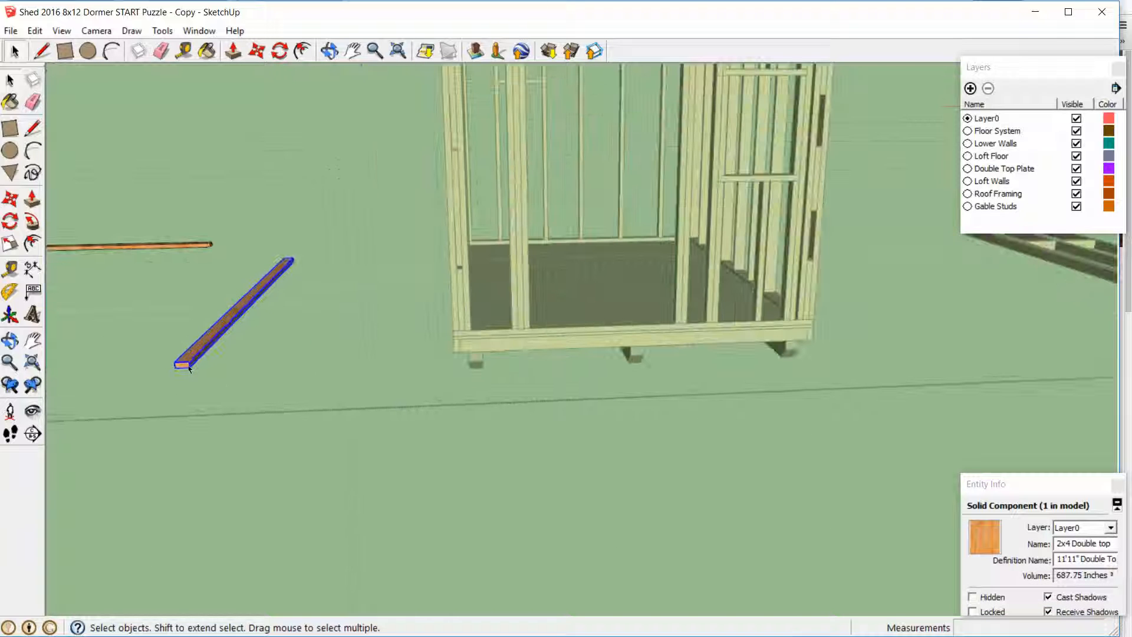
{"action": "key", "text": "m"}
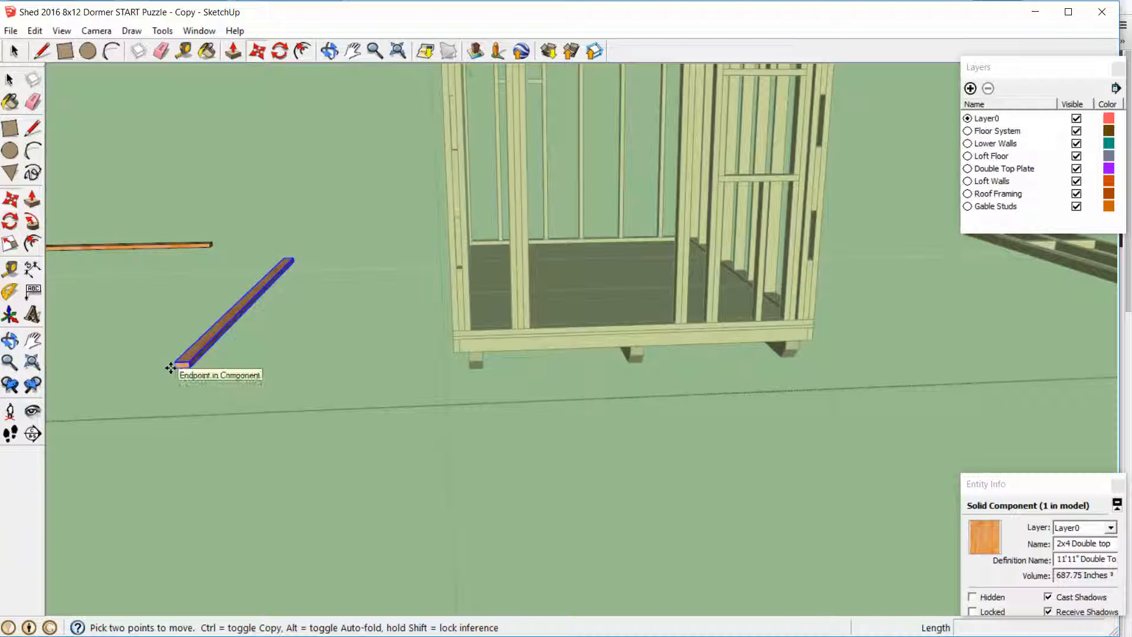
{"action": "left_click", "coordinate": [173, 366]}
{"action": "scroll", "coordinate": [216, 340], "scroll_direction": "down", "scroll_amount": 4}
{"action": "scroll", "coordinate": [215, 341], "scroll_direction": "down", "scroll_amount": 2}
{"action": "scroll", "coordinate": [423, 269], "scroll_direction": "up", "scroll_amount": 6}
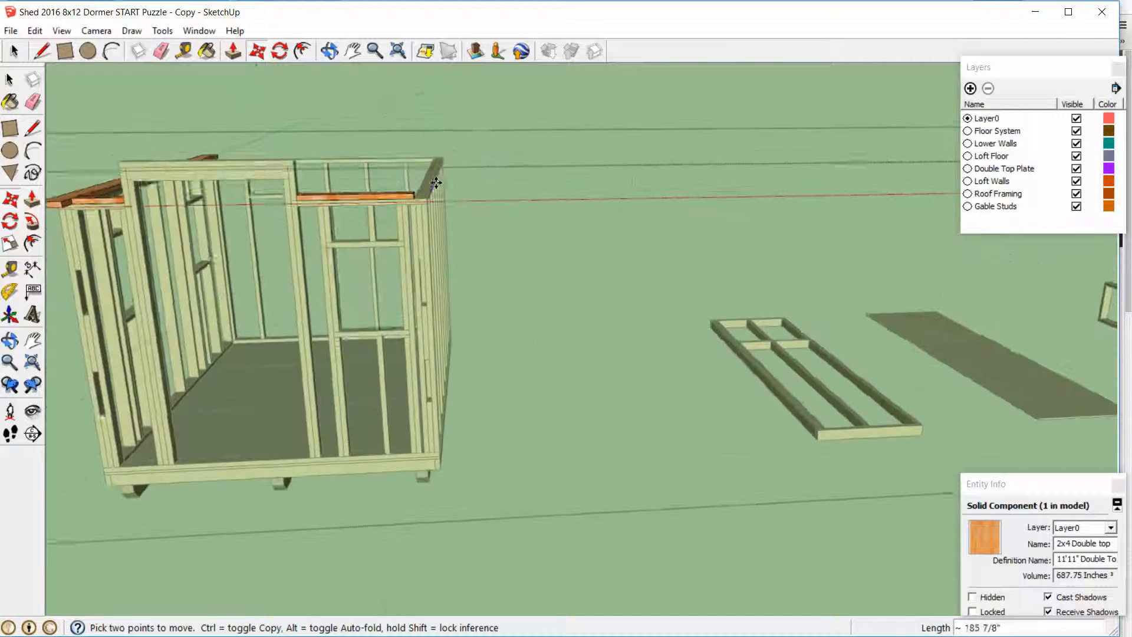
{"action": "middle_click_drag", "start_coordinate": [434, 181], "coordinate": [458, 239]}
{"action": "scroll", "coordinate": [411, 260], "scroll_direction": "up", "scroll_amount": 5}
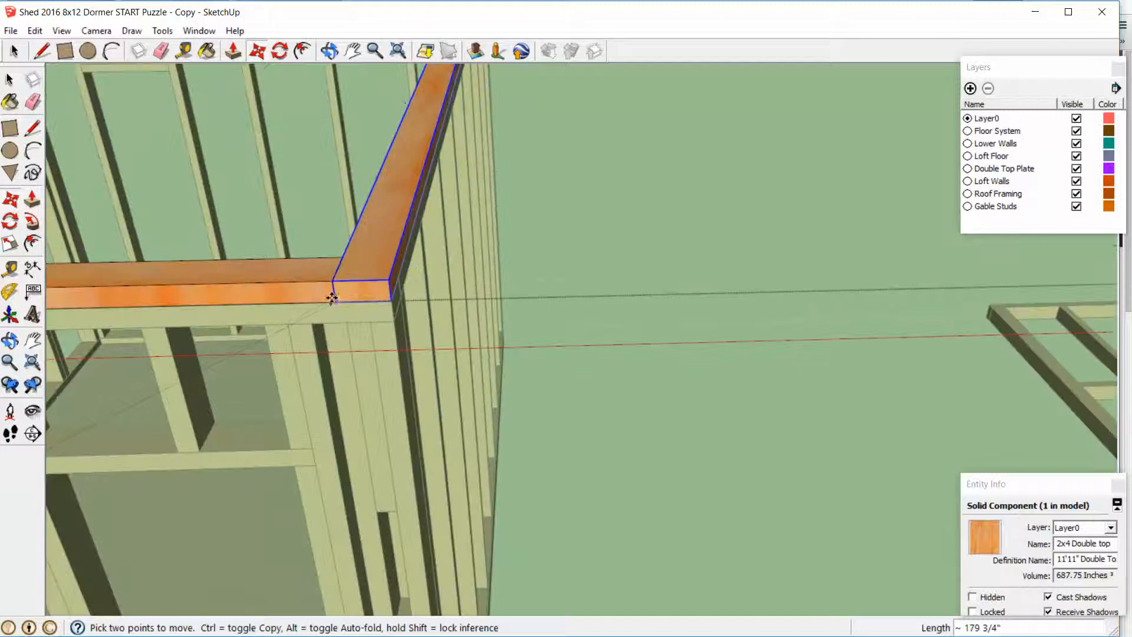
{"action": "left_click", "coordinate": [345, 303]}
Move the last loose 2x4 plate by its end corner to the top of the back wall, beside the wide plate
{"action": "scroll", "coordinate": [375, 309], "scroll_direction": "down", "scroll_amount": 10}
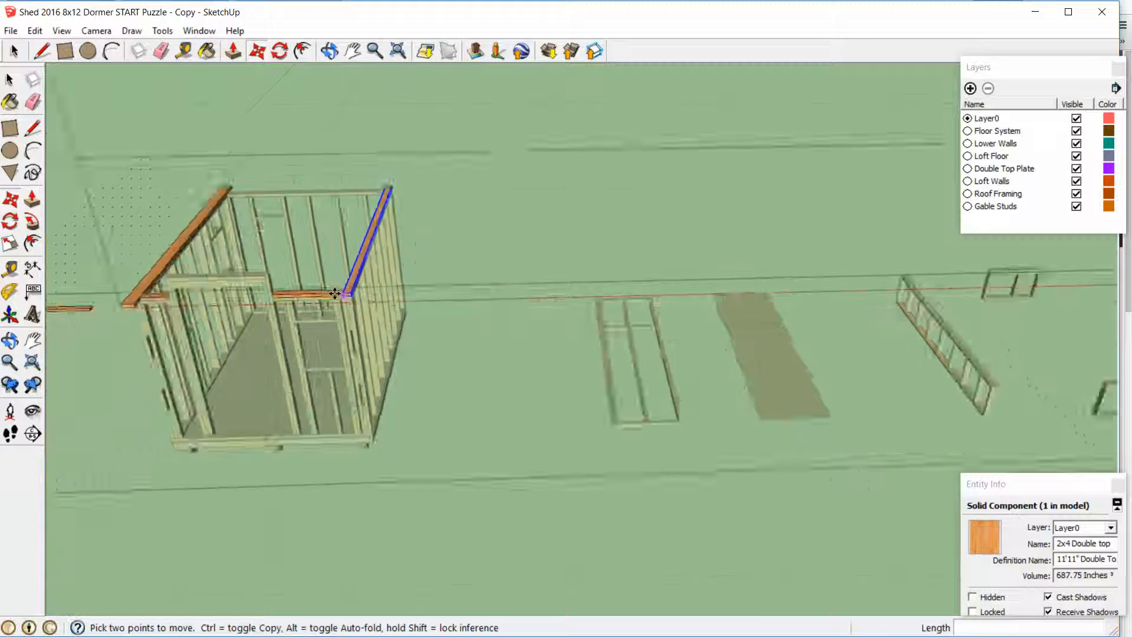
{"action": "middle_click_drag", "start_coordinate": [137, 343], "coordinate": [742, 177]}
{"action": "scroll", "coordinate": [742, 177], "scroll_direction": "down", "scroll_amount": 3}
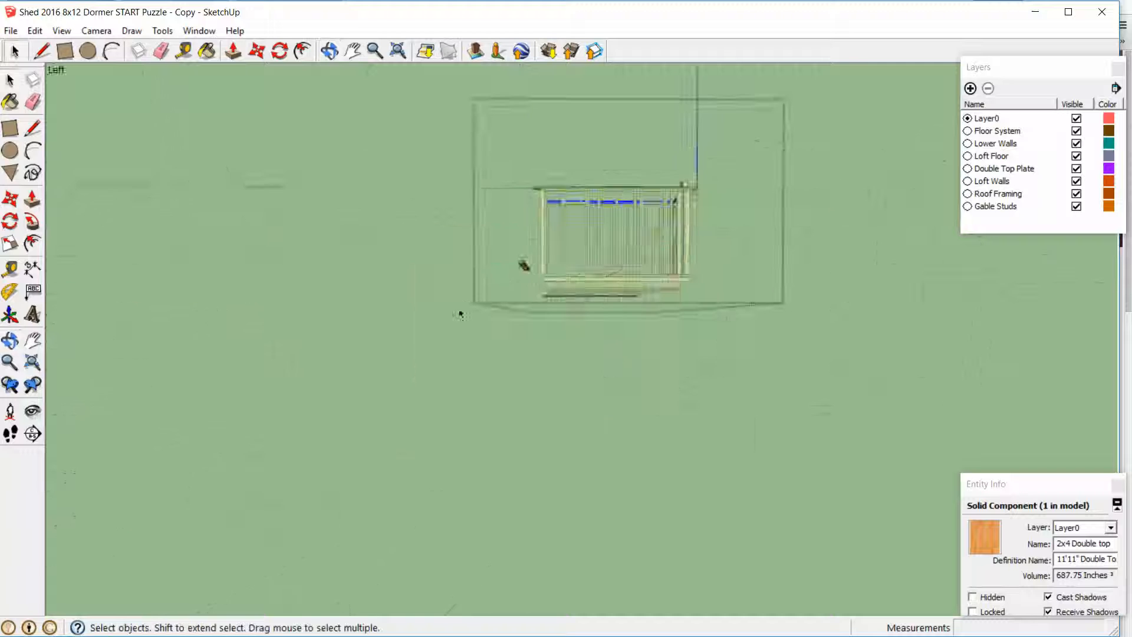
{"action": "middle_click_drag", "start_coordinate": [460, 313], "coordinate": [692, 387]}
{"action": "scroll", "coordinate": [730, 393], "scroll_direction": "up", "scroll_amount": 3}
{"action": "scroll", "coordinate": [730, 393], "scroll_direction": "up", "scroll_amount": 1}
{"action": "left_click", "coordinate": [672, 373]}
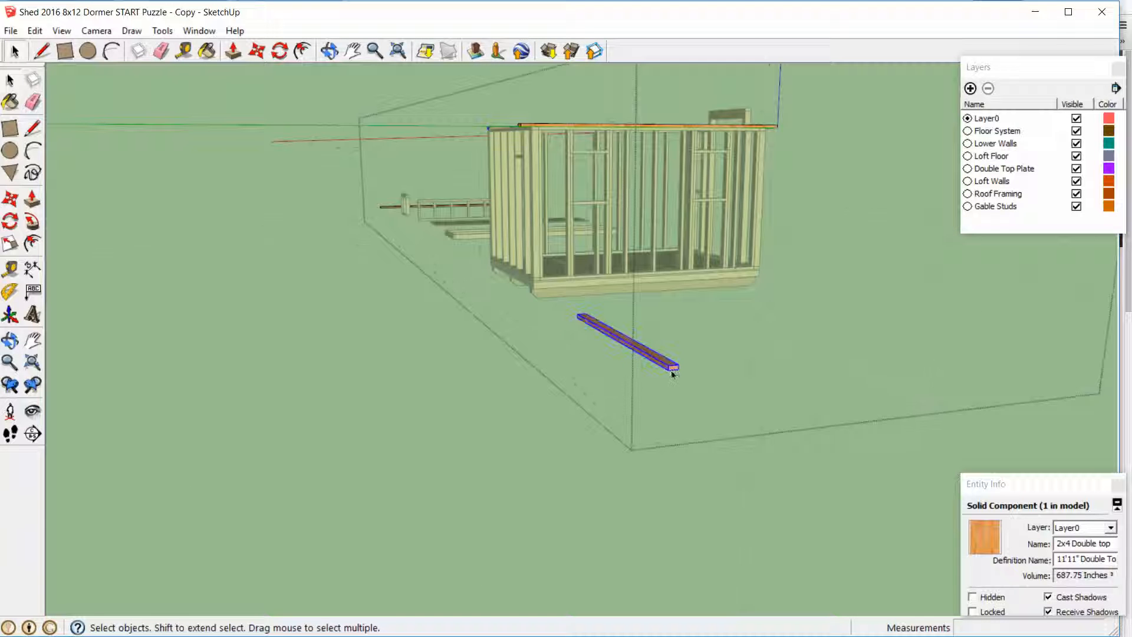
{"action": "key", "text": "m"}
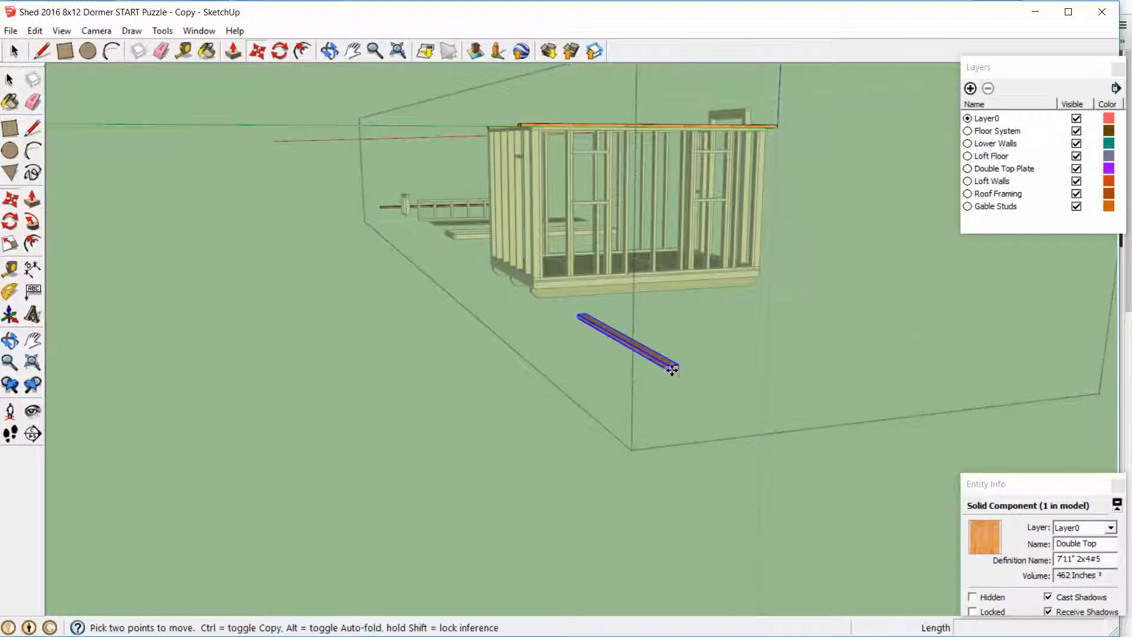
{"action": "scroll", "coordinate": [672, 370], "scroll_direction": "up", "scroll_amount": 1}
{"action": "scroll", "coordinate": [672, 370], "scroll_direction": "up", "scroll_amount": 1}
{"action": "left_click", "coordinate": [684, 366]}
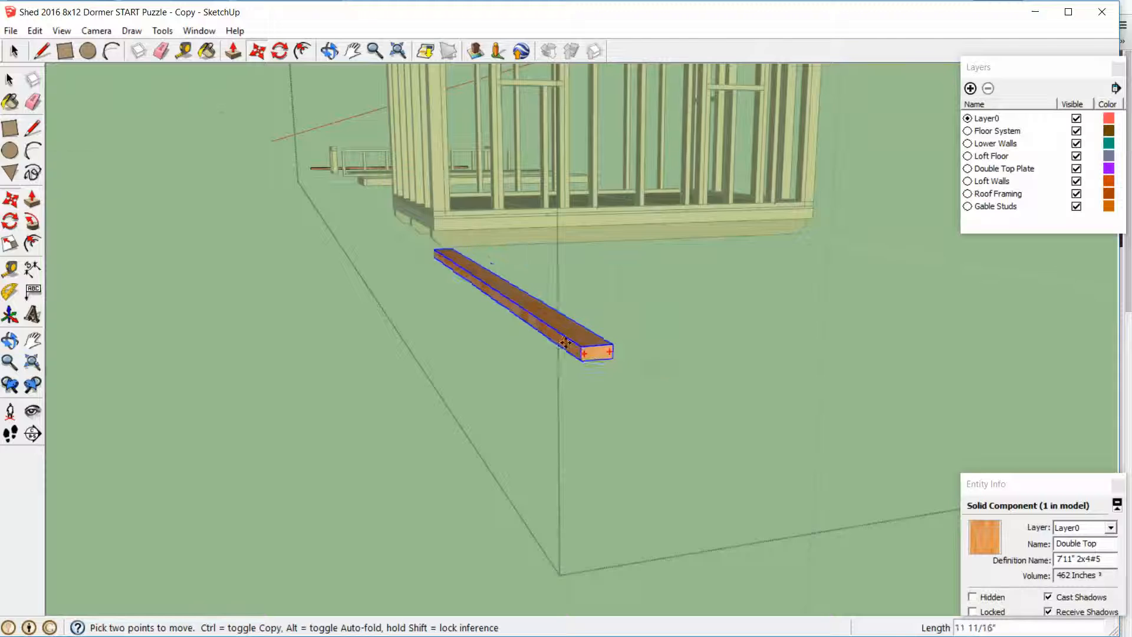
{"action": "scroll", "coordinate": [596, 351], "scroll_direction": "down", "scroll_amount": 3}
{"action": "middle_click_drag", "start_coordinate": [451, 256], "coordinate": [519, 260]}
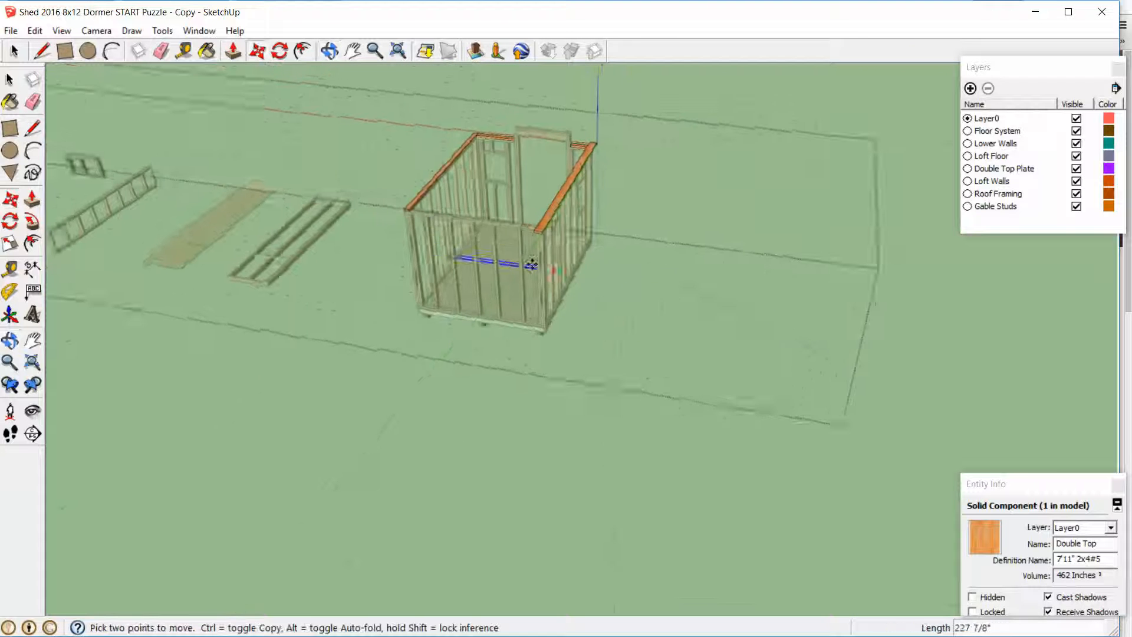
{"action": "scroll", "coordinate": [543, 229], "scroll_direction": "up", "scroll_amount": 3}
{"action": "scroll", "coordinate": [543, 229], "scroll_direction": "up", "scroll_amount": 3}
{"action": "left_click", "coordinate": [535, 204]}
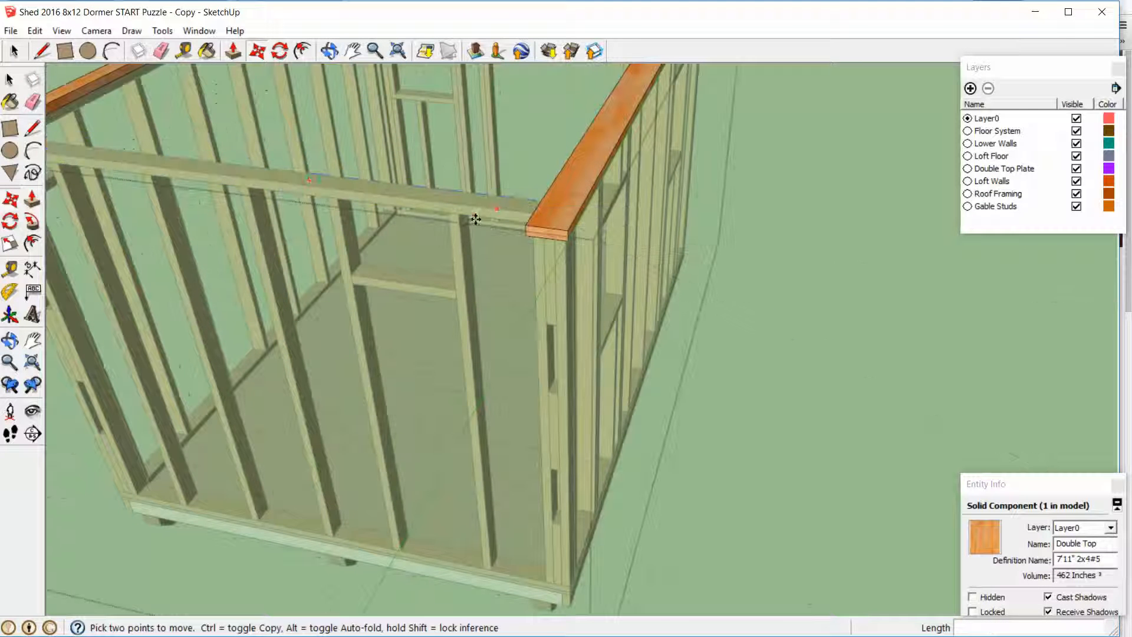
Raise the back plate by its lower corner onto the back wall's top face, with its end against the wide plate
{"action": "mouse_move", "coordinate": [542, 228]}
{"action": "middle_mouse_down"}
{"action": "mouse_move", "coordinate": [516, 137]}
{"action": "mouse_move", "coordinate": [518, 280]}
{"action": "mouse_move", "coordinate": [530, 236]}
{"action": "middle_mouse_up"}
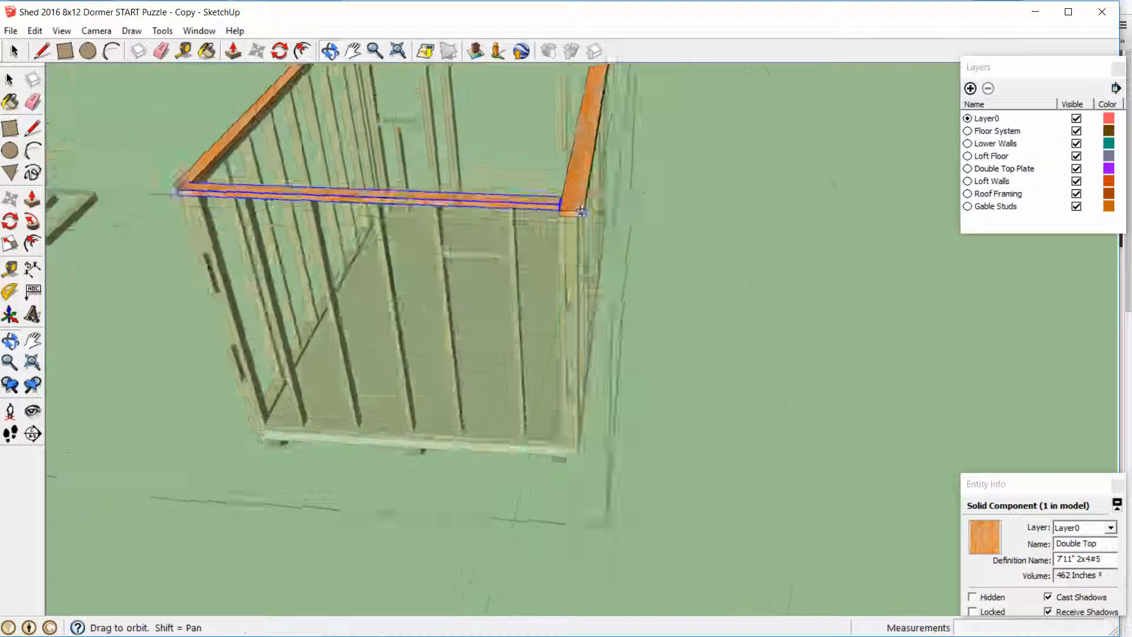
{"action": "scroll", "coordinate": [551, 169], "scroll_direction": "up", "scroll_amount": 5}
{"action": "scroll", "coordinate": [552, 166], "scroll_direction": "up", "scroll_amount": 1}
{"action": "left_click", "coordinate": [552, 166]}
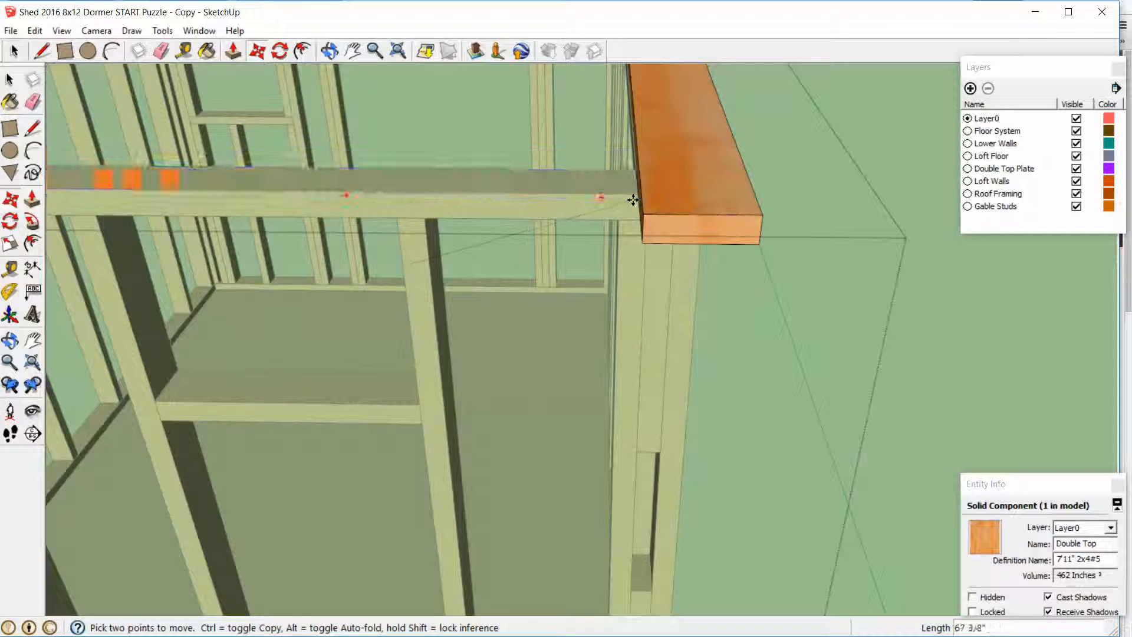
{"action": "middle_click_drag", "start_coordinate": [629, 192], "coordinate": [672, 168]}
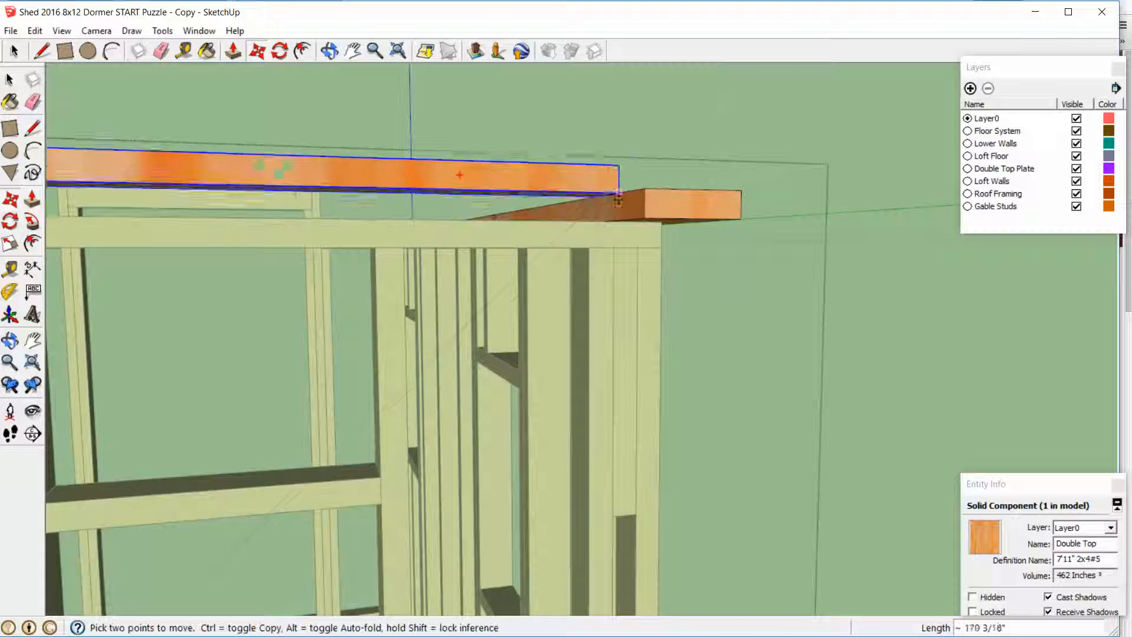
{"action": "left_click", "coordinate": [617, 218]}
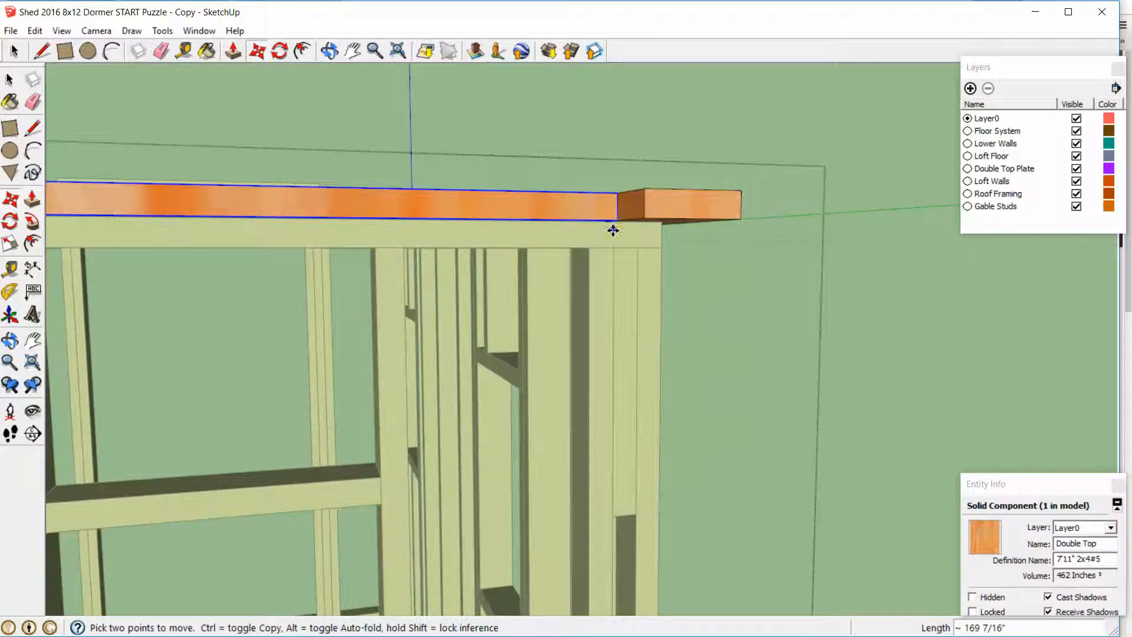
Shift the back plate about 5/8" to seat its lower corner on the back wall's top edge, and close the double top plate group
{"action": "scroll", "coordinate": [612, 225], "scroll_direction": "up", "scroll_amount": 6}
{"action": "left_click", "coordinate": [613, 206]}
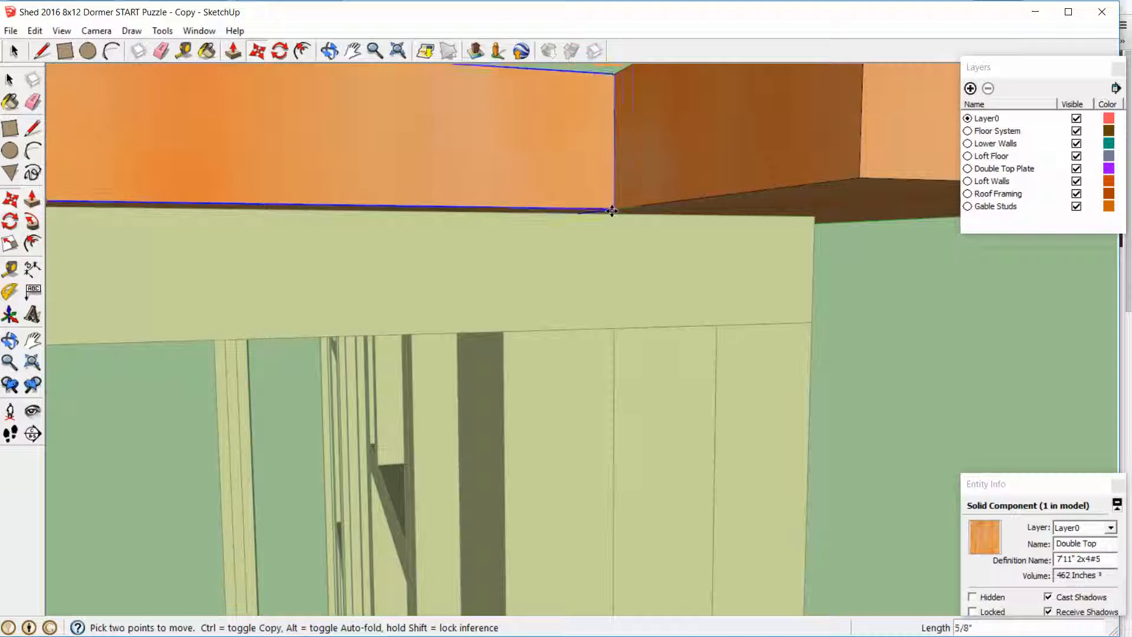
{"action": "scroll", "coordinate": [574, 227], "scroll_direction": "down", "scroll_amount": 10}
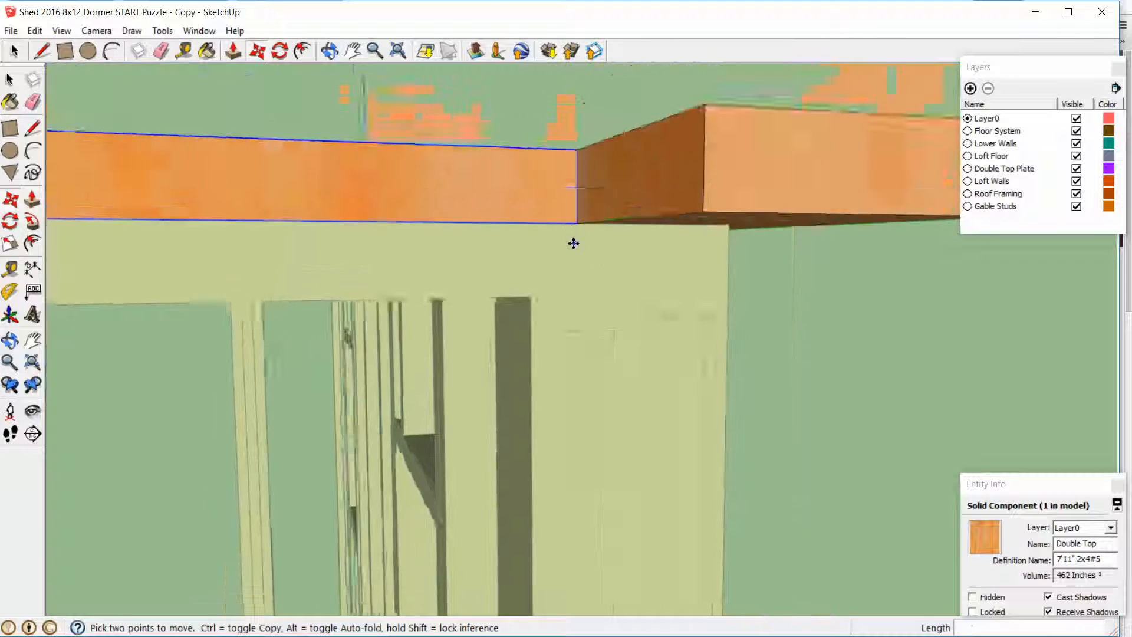
{"action": "key", "text": "space"}
{"action": "left_click", "coordinate": [766, 207]}
{"action": "scroll", "coordinate": [416, 192], "scroll_direction": "down", "scroll_amount": 5}
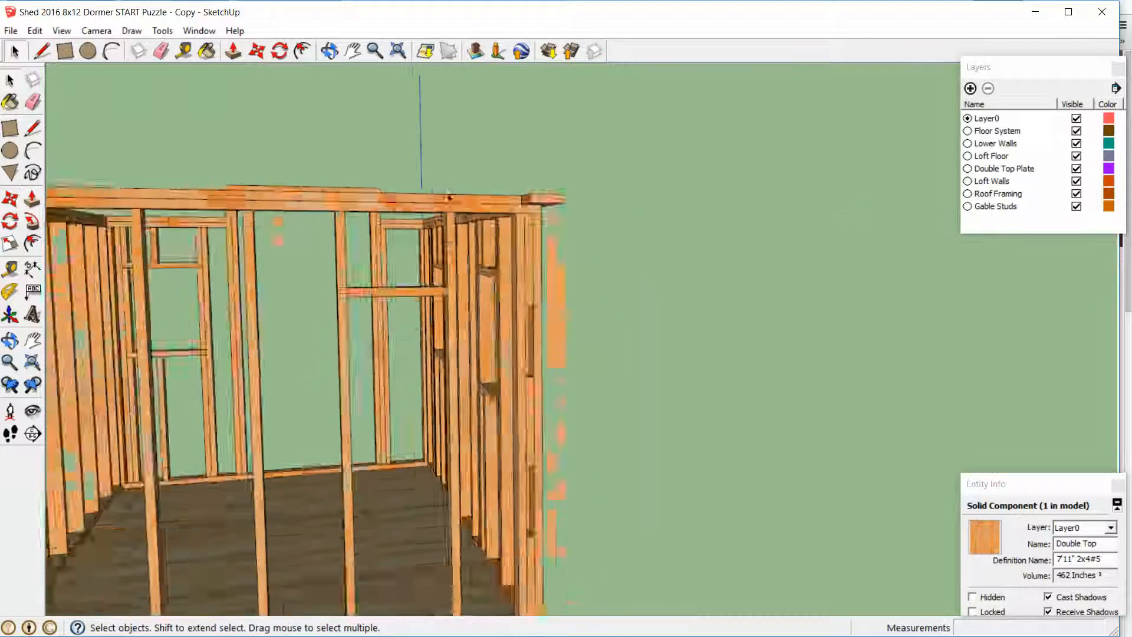
Inspect the double top plates around the shed from the back, side and front
{"action": "middle_click_drag", "start_coordinate": [126, 129], "coordinate": [553, 346]}
{"action": "scroll", "coordinate": [338, 291], "scroll_direction": "down", "scroll_amount": 3}
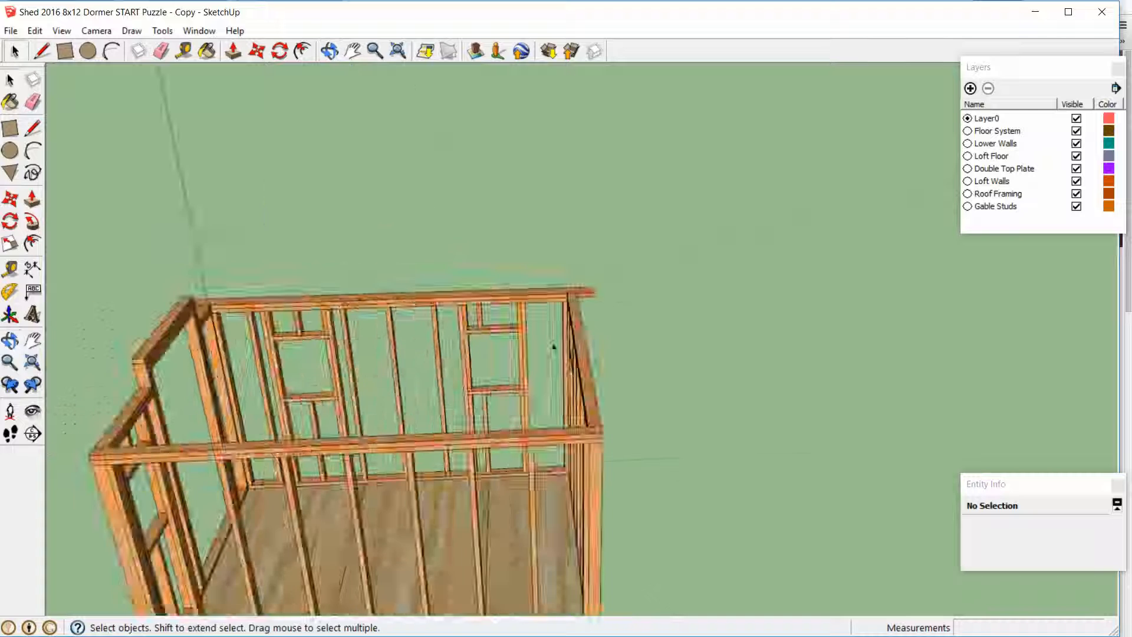
{"action": "scroll", "coordinate": [389, 425], "scroll_direction": "down", "scroll_amount": 4}
{"action": "middle_click_drag", "start_coordinate": [377, 439], "coordinate": [713, 298]}
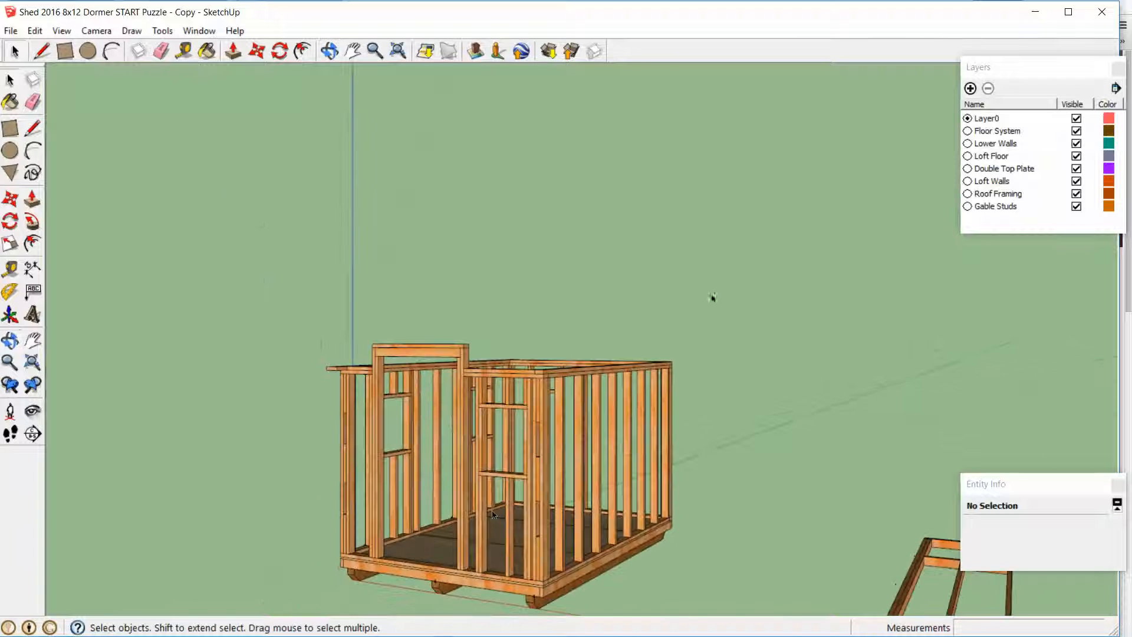
{"action": "scroll", "coordinate": [489, 523], "scroll_direction": "up", "scroll_amount": 3}
{"action": "scroll", "coordinate": [482, 522], "scroll_direction": "down", "scroll_amount": 3}
{"action": "scroll", "coordinate": [519, 501], "scroll_direction": "down", "scroll_amount": 2}
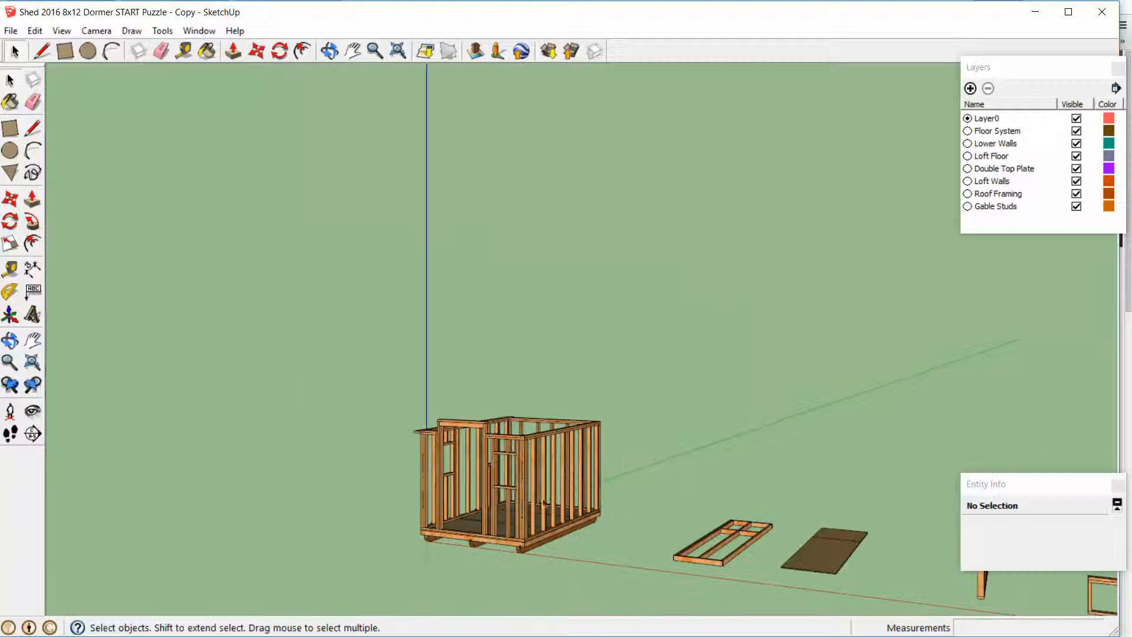
{"action": "middle_click_drag", "start_coordinate": [394, 533], "coordinate": [670, 551], "text": "shift"}
{"action": "scroll", "coordinate": [532, 363], "scroll_direction": "up", "scroll_amount": 3}
{"action": "scroll", "coordinate": [515, 376], "scroll_direction": "down", "scroll_amount": 4}
{"action": "middle_click_drag", "start_coordinate": [476, 368], "coordinate": [538, 448]}
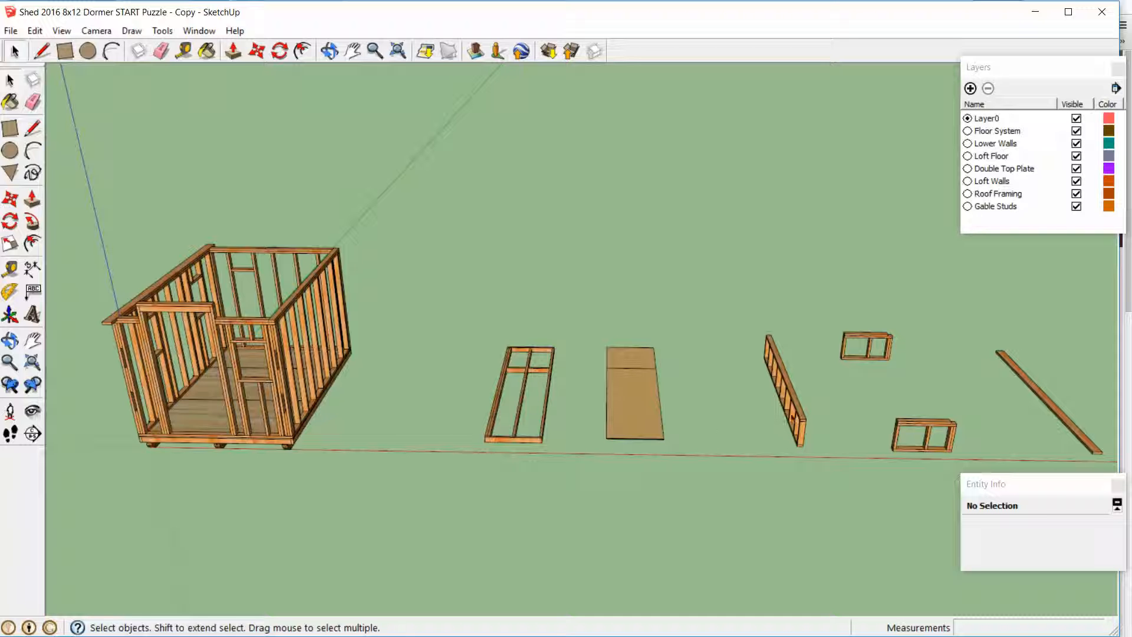
Examine the remaining loft floor and loft wall pieces and where they belong relative to the shed's walls
{"action": "scroll", "coordinate": [796, 447], "scroll_direction": "up", "scroll_amount": 3}
{"action": "mouse_move", "coordinate": [801, 443]}
{"action": "middle_mouse_down"}
{"action": "mouse_move", "coordinate": [913, 364]}
{"action": "mouse_move", "coordinate": [784, 321]}
{"action": "mouse_move", "coordinate": [602, 306]}
{"action": "middle_mouse_up"}
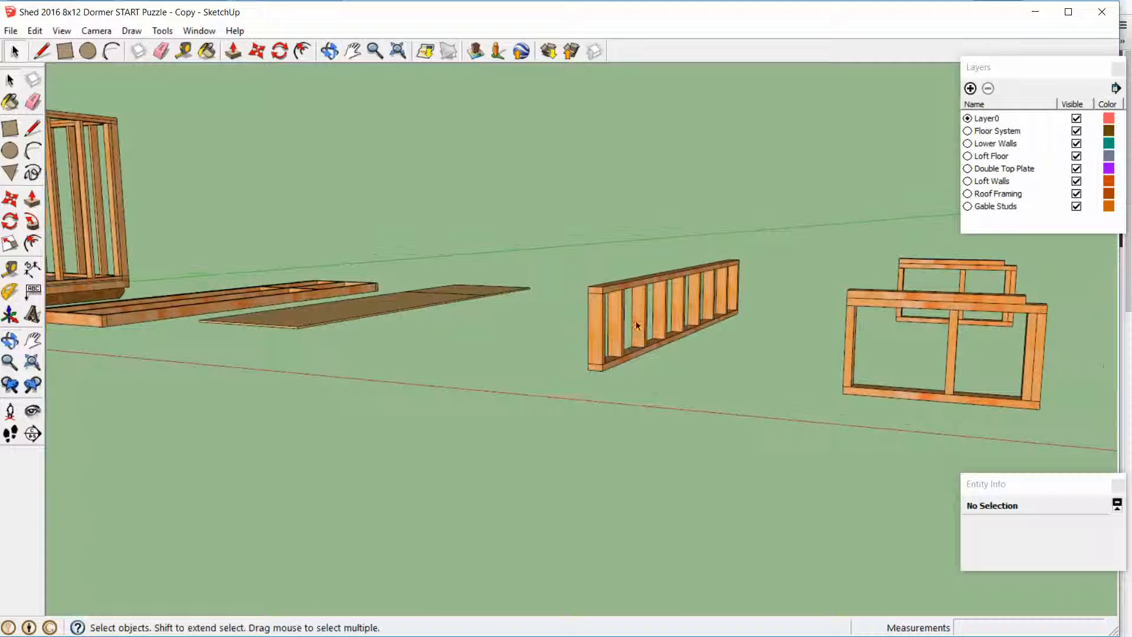
{"action": "scroll", "coordinate": [675, 352], "scroll_direction": "down", "scroll_amount": 4}
{"action": "middle_click_drag", "start_coordinate": [675, 351], "coordinate": [784, 394]}
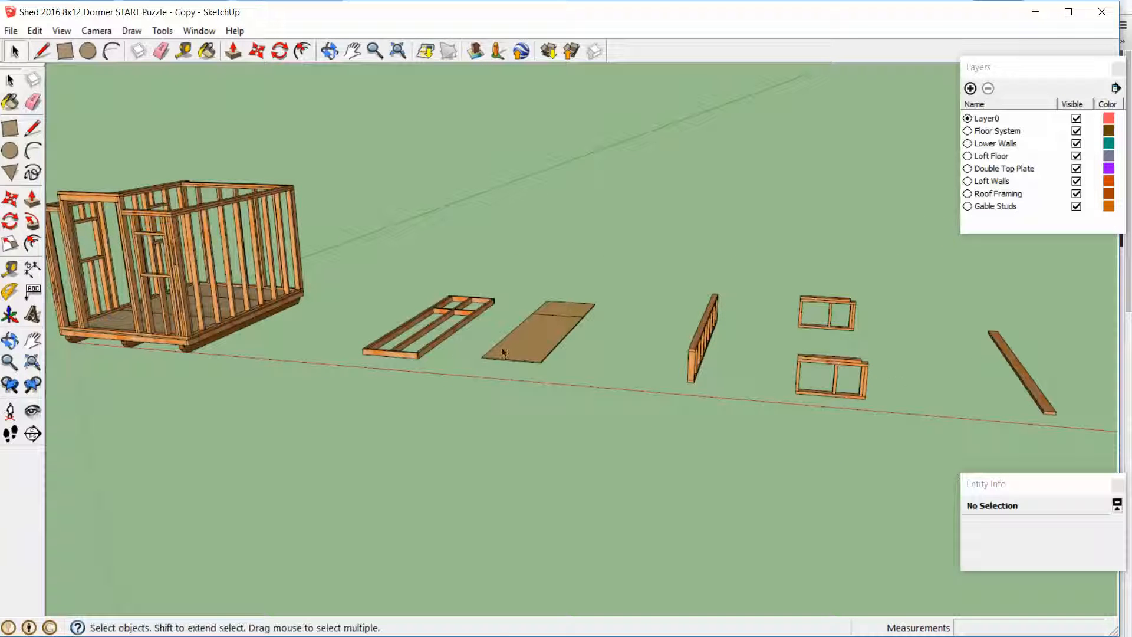
{"action": "middle_click_drag", "start_coordinate": [503, 352], "coordinate": [420, 412]}
{"action": "scroll", "coordinate": [419, 413], "scroll_direction": "up", "scroll_amount": 5}
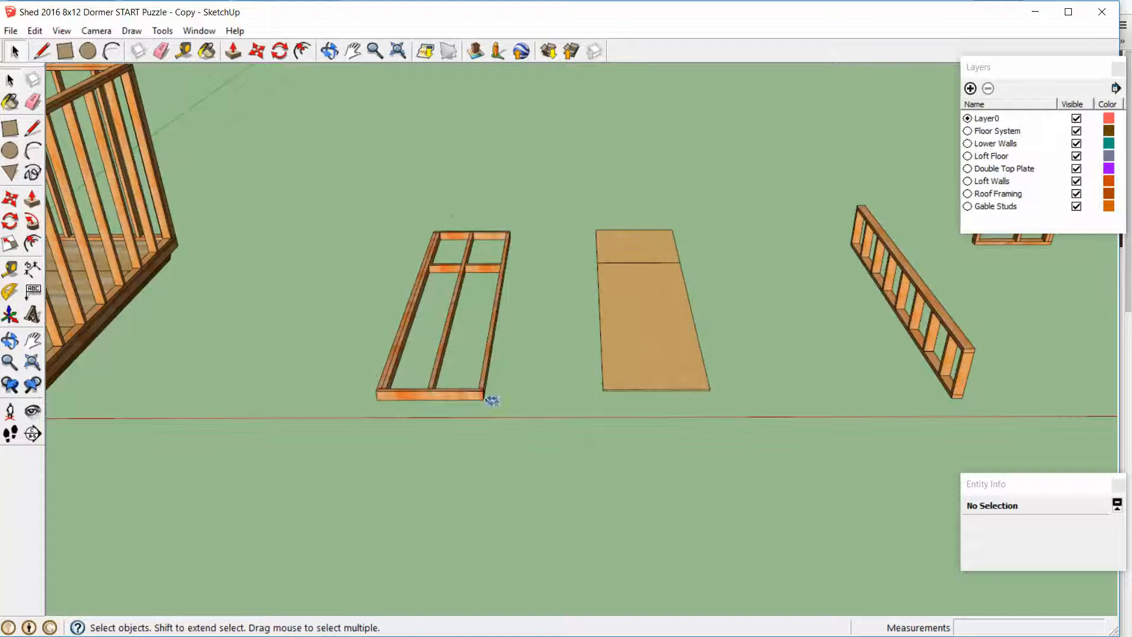
{"action": "middle_click_drag", "start_coordinate": [492, 400], "coordinate": [450, 391]}
{"action": "scroll", "coordinate": [425, 398], "scroll_direction": "down", "scroll_amount": 3}
{"action": "scroll", "coordinate": [425, 394], "scroll_direction": "up", "scroll_amount": 3}
{"action": "scroll", "coordinate": [426, 394], "scroll_direction": "down", "scroll_amount": 2}
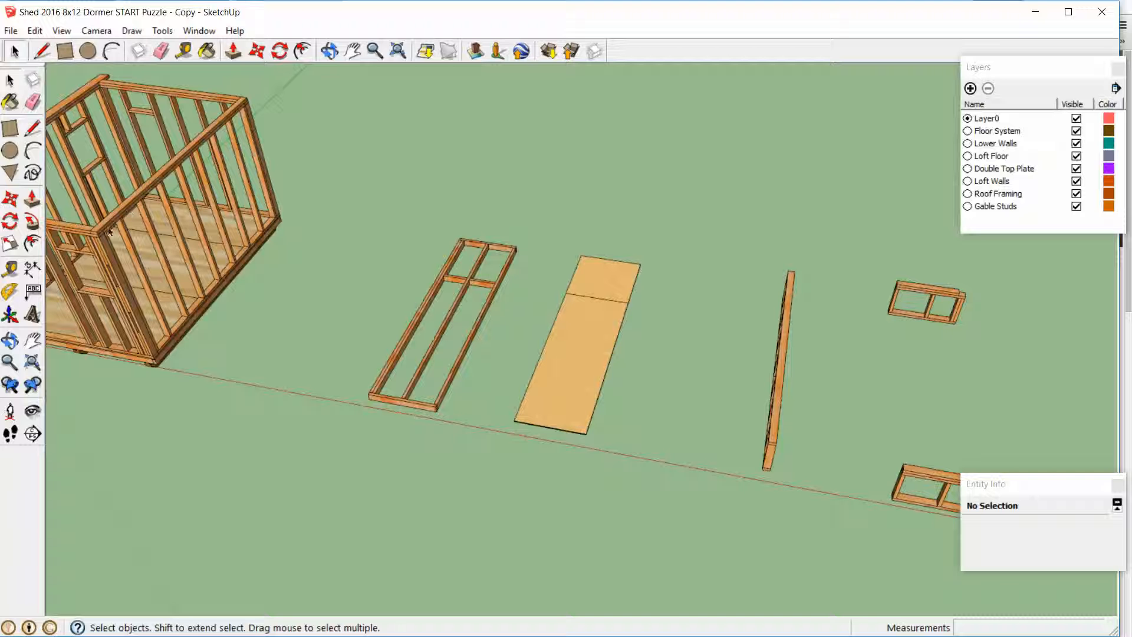
{"action": "scroll", "coordinate": [160, 250], "scroll_direction": "down", "scroll_amount": 2}
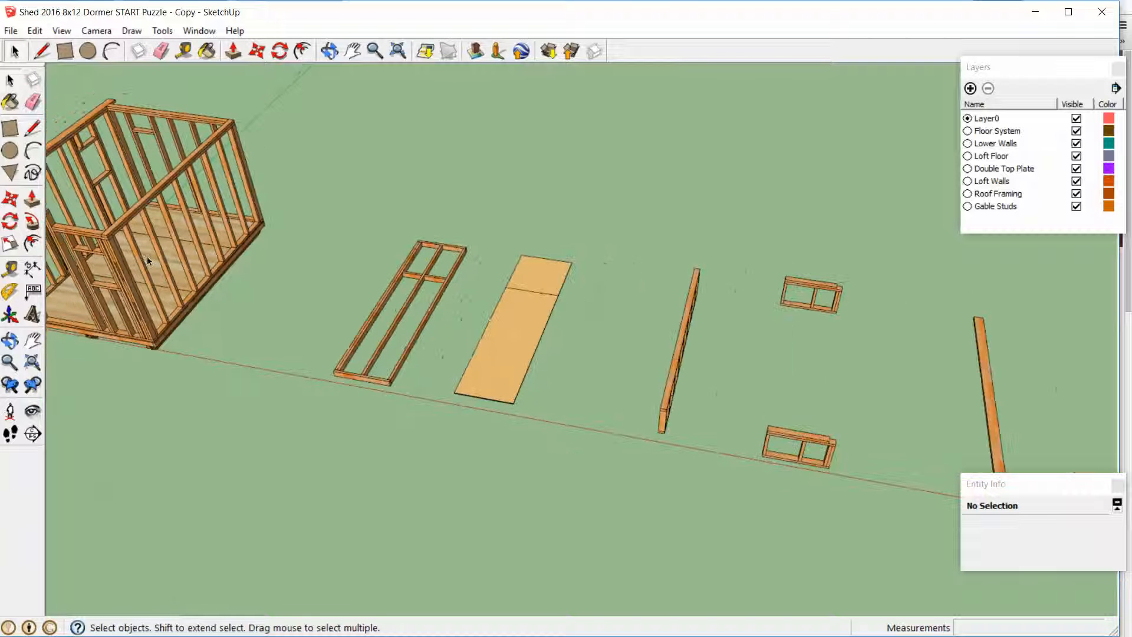
{"action": "middle_click_drag", "start_coordinate": [147, 258], "coordinate": [401, 321], "text": "shift"}
{"action": "scroll", "coordinate": [289, 304], "scroll_direction": "up", "scroll_amount": 3}
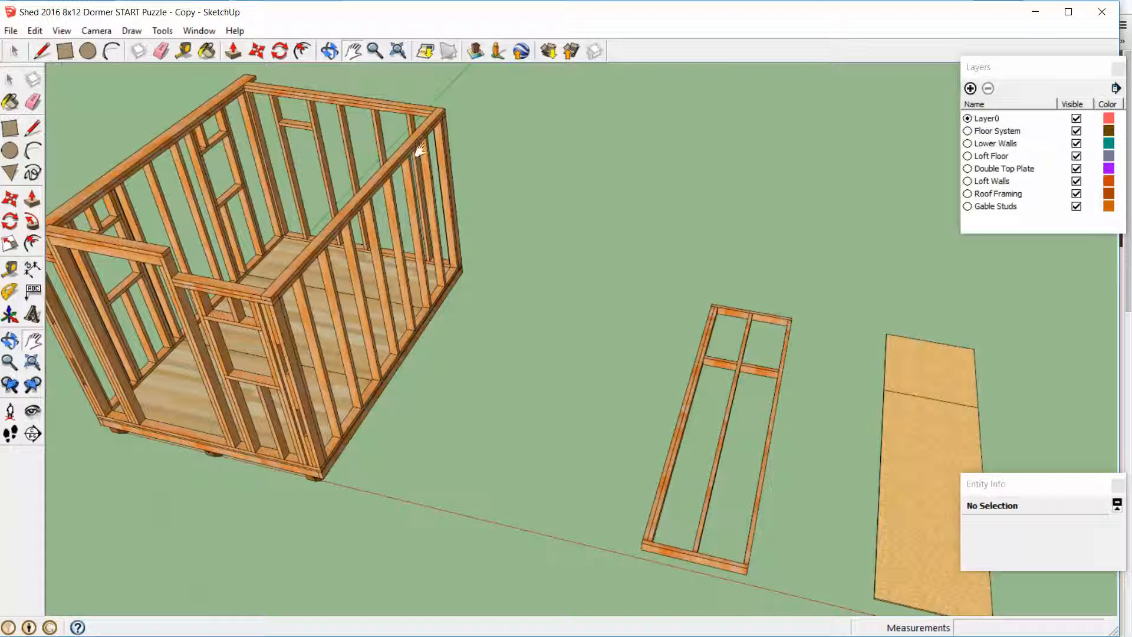
{"action": "left_click_drag", "start_coordinate": [596, 324], "coordinate": [523, 253]}
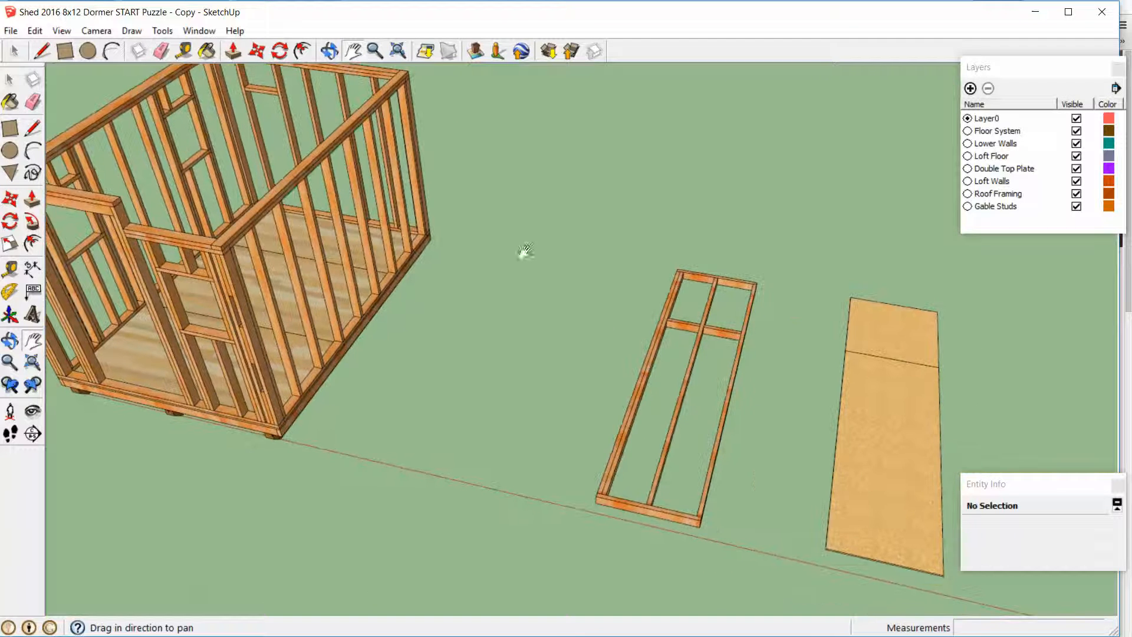
Move the loft floor group by its frame's lower outer front corner onto the matching top corner of the double top plate
{"action": "key", "text": "space"}
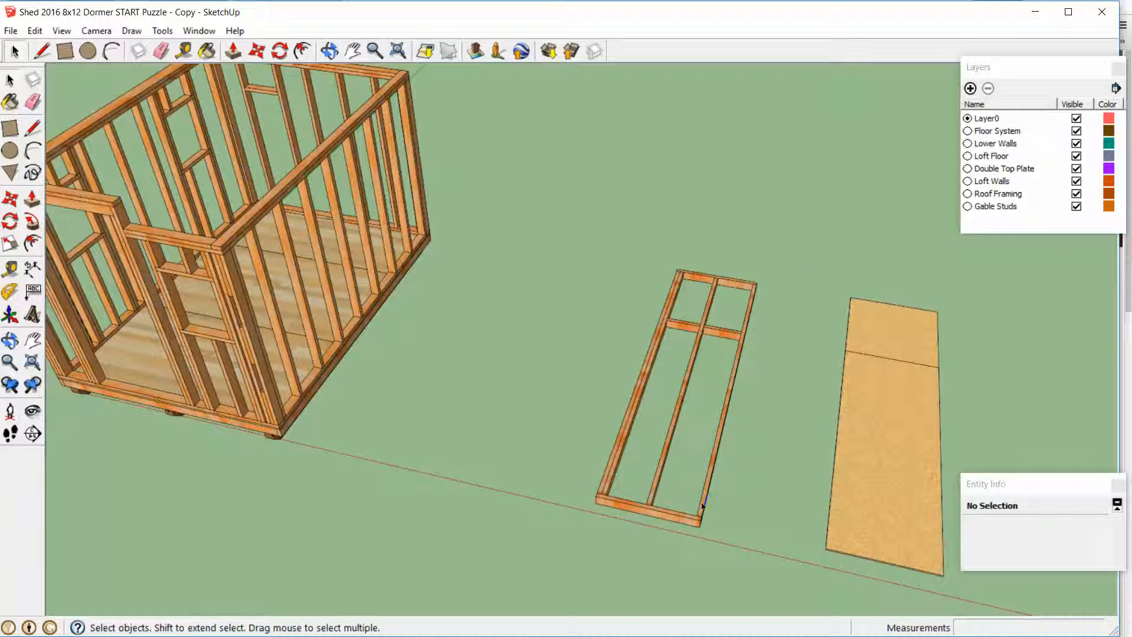
{"action": "left_click", "coordinate": [710, 508]}
{"action": "scroll", "coordinate": [720, 531], "scroll_direction": "up", "scroll_amount": 1}
{"action": "key", "text": "m"}
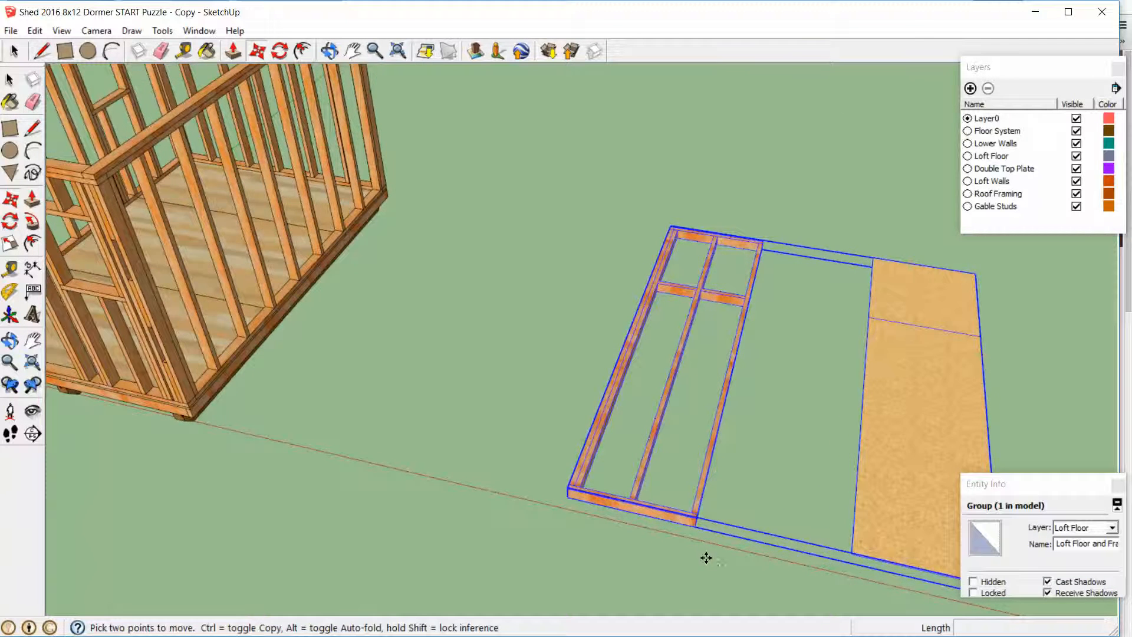
{"action": "scroll", "coordinate": [705, 555], "scroll_direction": "up", "scroll_amount": 3}
{"action": "middle_click_drag", "start_coordinate": [705, 553], "coordinate": [726, 480]}
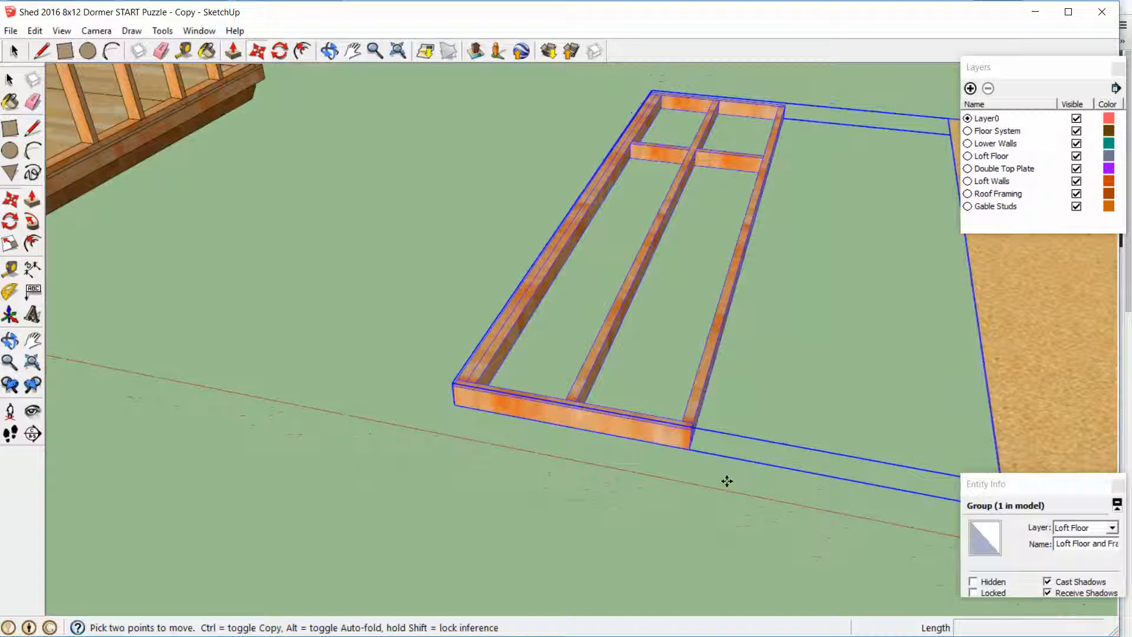
{"action": "left_click", "coordinate": [692, 455]}
{"action": "scroll", "coordinate": [691, 454], "scroll_direction": "down", "scroll_amount": 5}
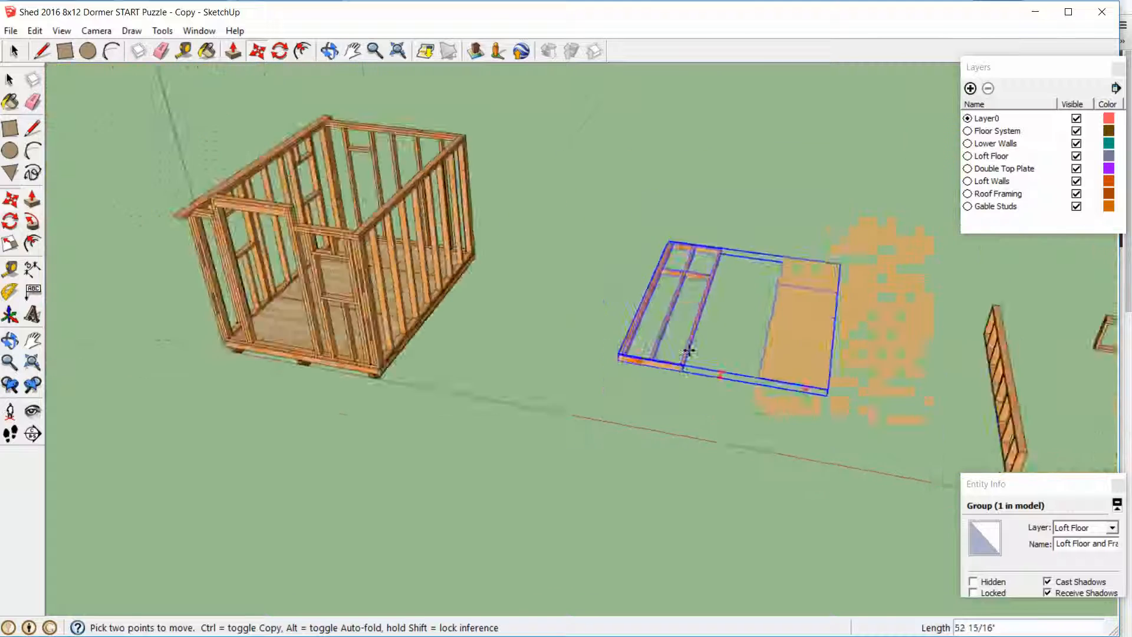
{"action": "scroll", "coordinate": [473, 176], "scroll_direction": "up", "scroll_amount": 5}
{"action": "scroll", "coordinate": [492, 222], "scroll_direction": "down", "scroll_amount": 5}
{"action": "middle_click_drag", "start_coordinate": [499, 250], "coordinate": [501, 192]}
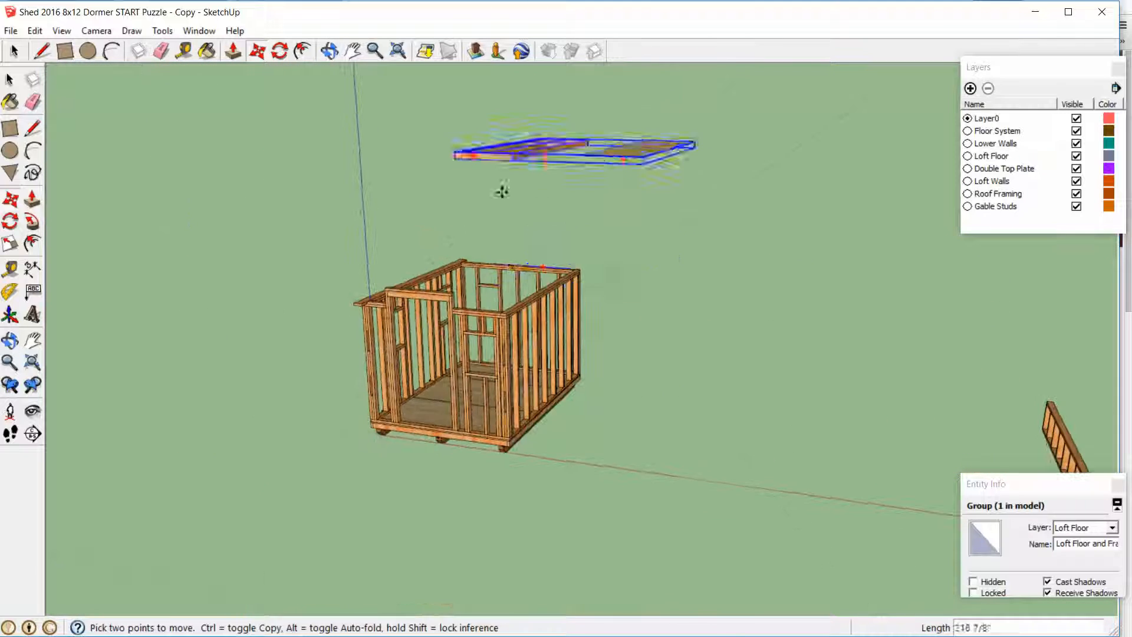
{"action": "scroll", "coordinate": [497, 266], "scroll_direction": "up", "scroll_amount": 1}
{"action": "scroll", "coordinate": [498, 301], "scroll_direction": "up", "scroll_amount": 5}
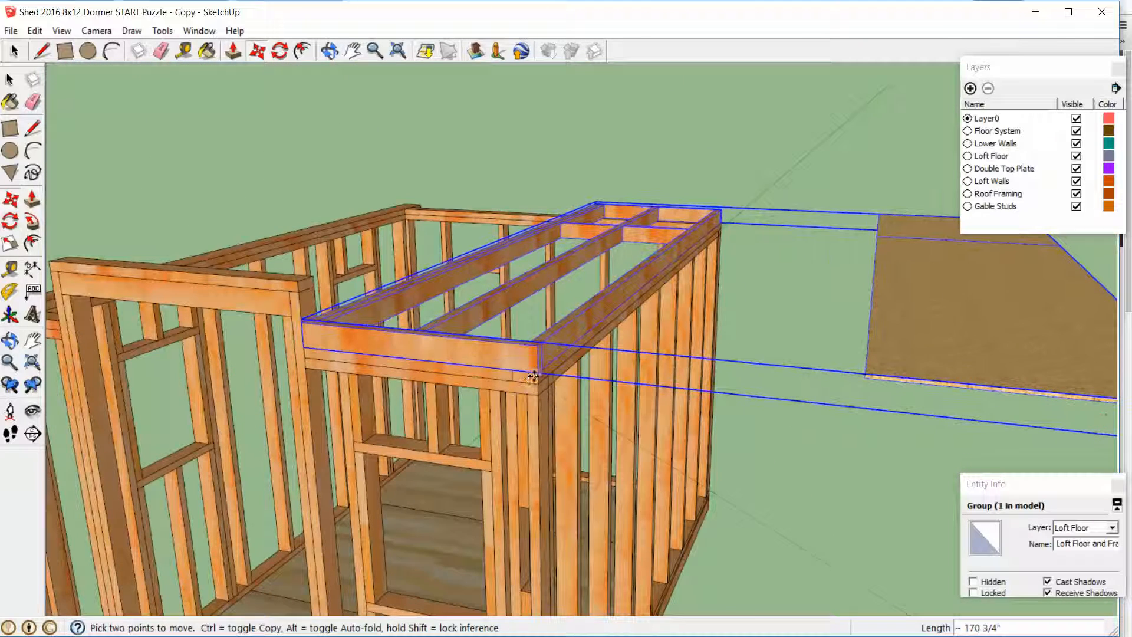
{"action": "left_click", "coordinate": [535, 373]}
{"action": "middle_click_drag", "start_coordinate": [535, 373], "coordinate": [439, 363]}
{"action": "key", "text": "space"}
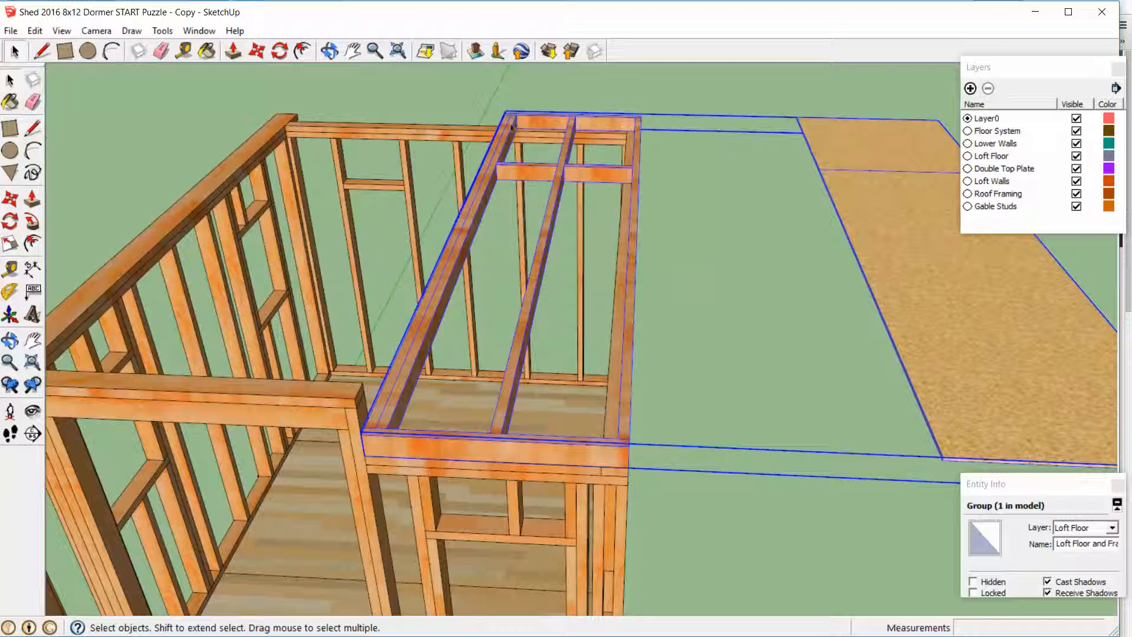
Open the loft floor group and move the floor sheathing by its lower outer corner onto the frame's top outer corner
{"action": "scroll", "coordinate": [657, 251], "scroll_direction": "down", "scroll_amount": 5}
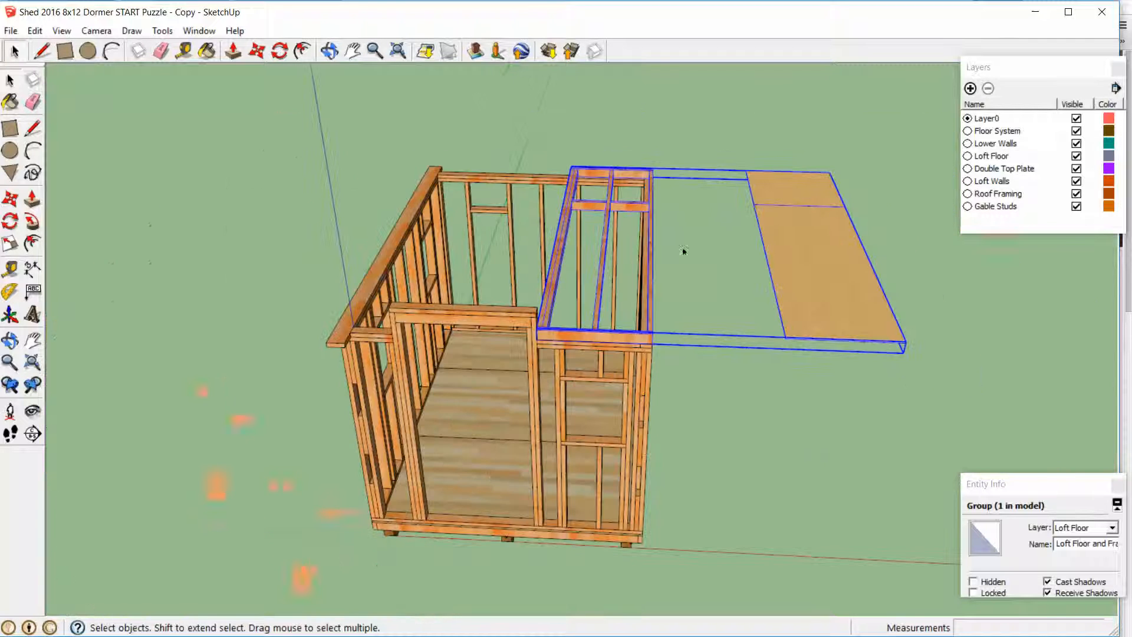
{"action": "double_click", "coordinate": [849, 307]}
{"action": "left_click", "coordinate": [849, 306]}
{"action": "scroll", "coordinate": [812, 353], "scroll_direction": "up", "scroll_amount": 3}
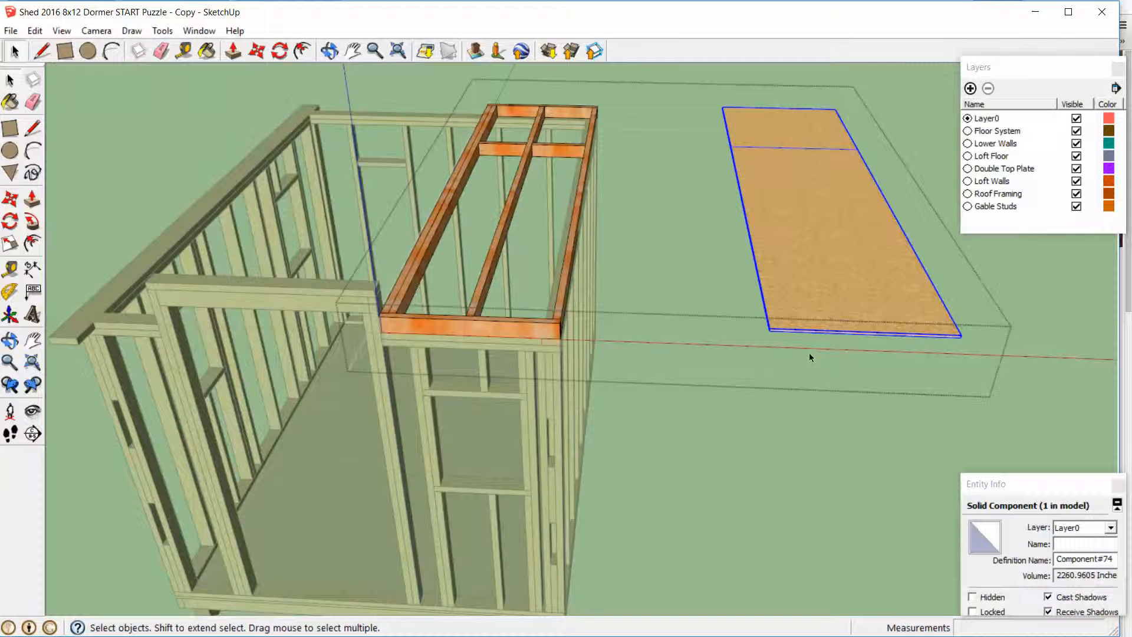
{"action": "middle_click_drag", "start_coordinate": [808, 357], "coordinate": [725, 290]}
{"action": "scroll", "coordinate": [728, 288], "scroll_direction": "up", "scroll_amount": 2}
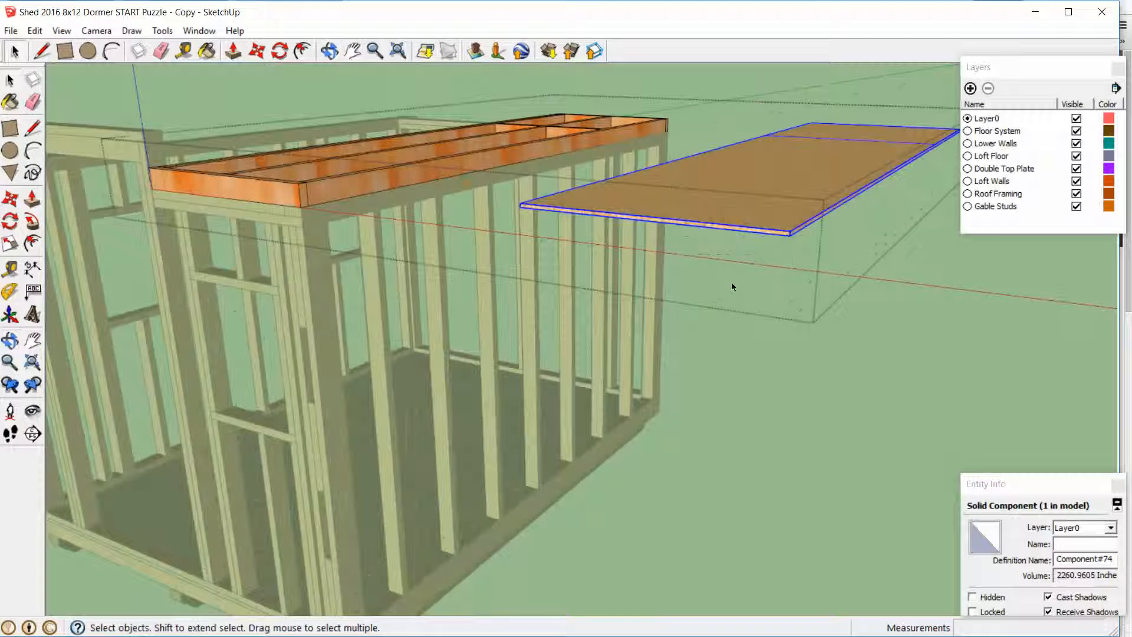
{"action": "key", "text": "m"}
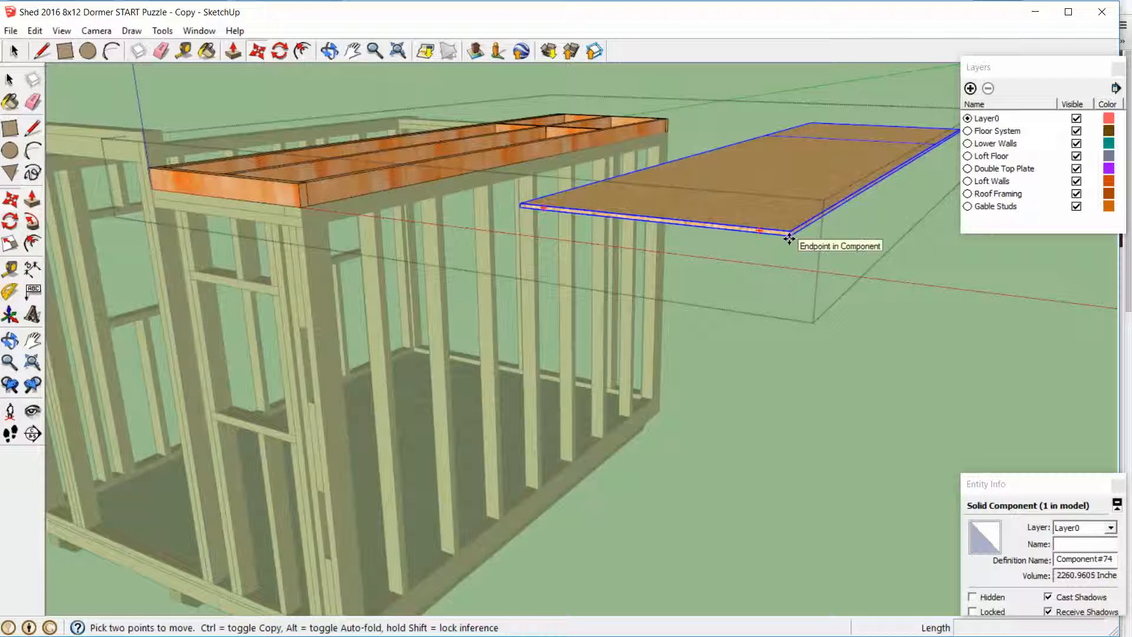
{"action": "scroll", "coordinate": [788, 238], "scroll_direction": "up", "scroll_amount": 3}
{"action": "left_click", "coordinate": [788, 223]}
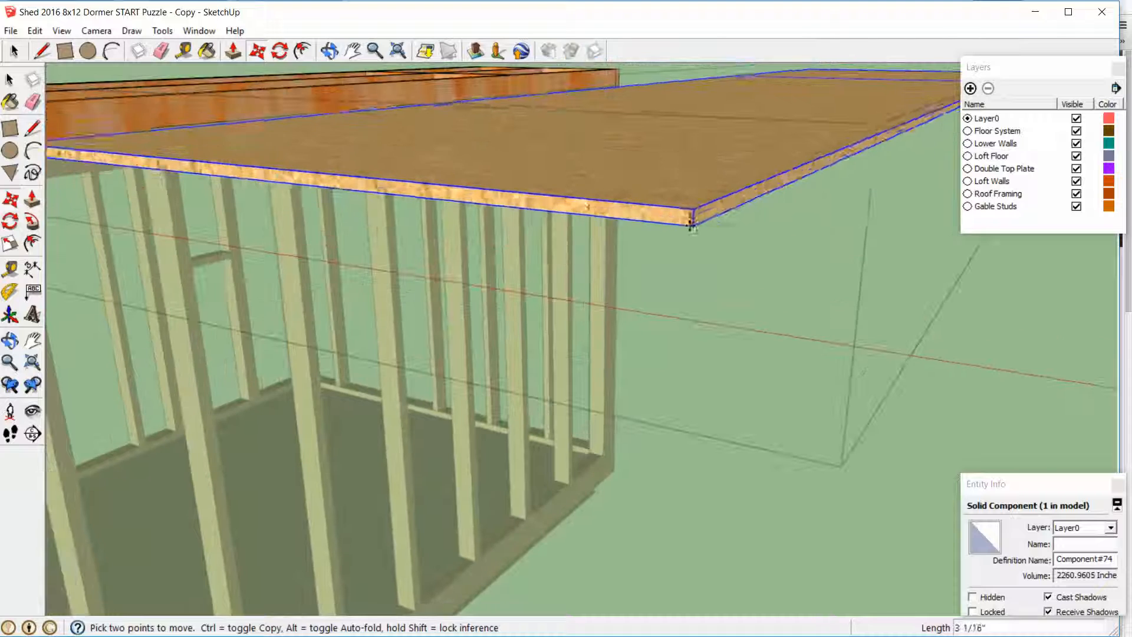
{"action": "scroll", "coordinate": [691, 224], "scroll_direction": "down", "scroll_amount": 5}
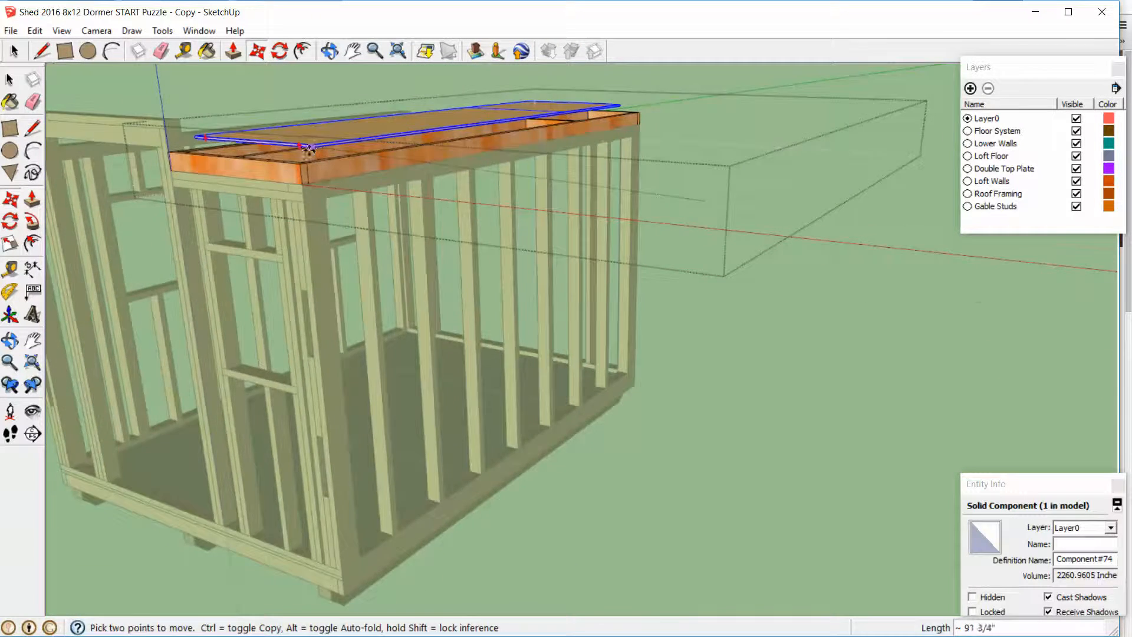
{"action": "scroll", "coordinate": [304, 164], "scroll_direction": "up", "scroll_amount": 3}
{"action": "mouse_move", "coordinate": [287, 146]}
{"action": "middle_mouse_down"}
{"action": "mouse_move", "coordinate": [399, 70]}
{"action": "mouse_move", "coordinate": [286, 168]}
{"action": "middle_mouse_up"}
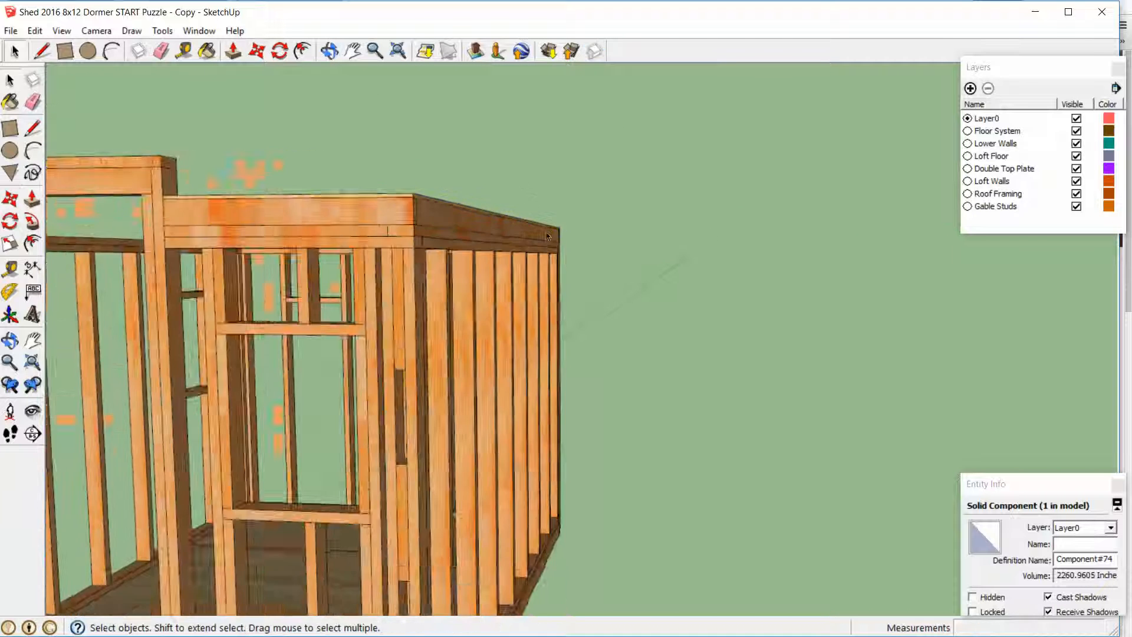
Inspect the assembled loft floor on top of the walls from the front and along the shed's long side
{"action": "scroll", "coordinate": [547, 236], "scroll_direction": "down", "scroll_amount": 5}
{"action": "middle_click_drag", "start_coordinate": [539, 236], "coordinate": [425, 181]}
{"action": "scroll", "coordinate": [606, 314], "scroll_direction": "down", "scroll_amount": 4}
{"action": "scroll", "coordinate": [606, 387], "scroll_direction": "up", "scroll_amount": 3}
{"action": "scroll", "coordinate": [539, 273], "scroll_direction": "up", "scroll_amount": 4}
{"action": "middle_click_drag", "start_coordinate": [539, 273], "coordinate": [391, 234]}
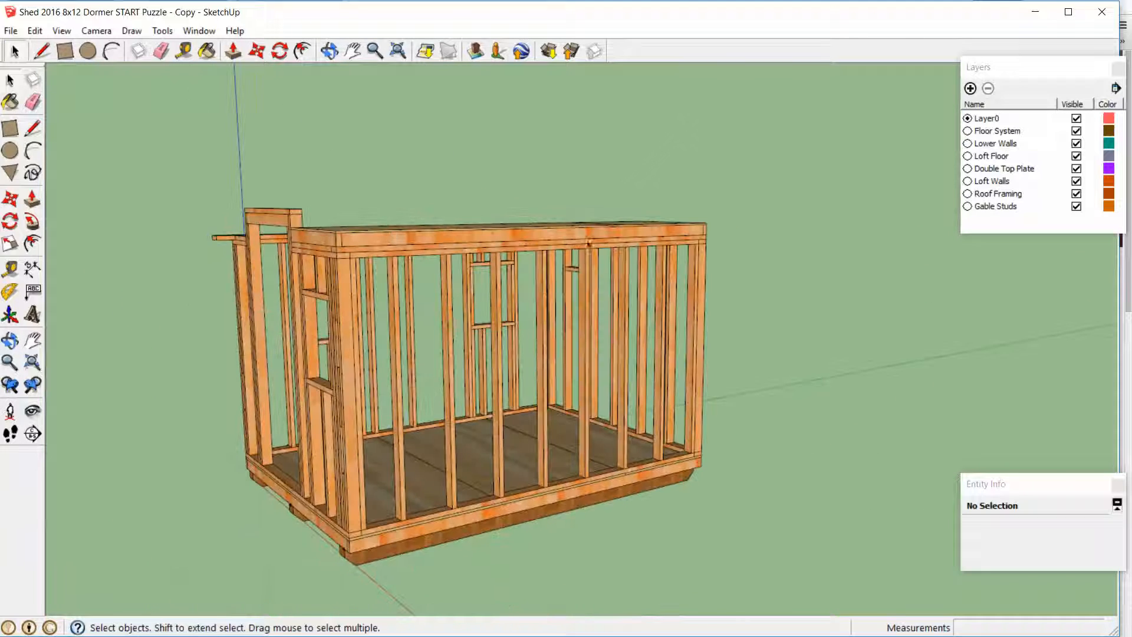
{"action": "scroll", "coordinate": [466, 282], "scroll_direction": "up", "scroll_amount": 2}
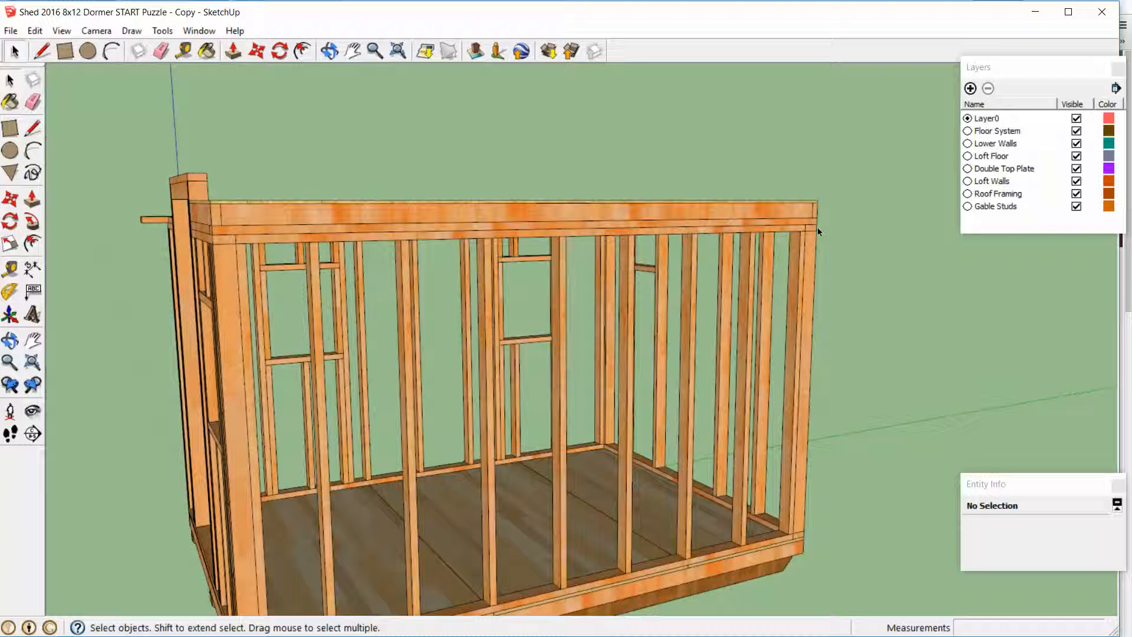
Open the loft floor group, examine how its long outer board meets the boards at both ends, and close the group
{"action": "double_click", "coordinate": [305, 212]}
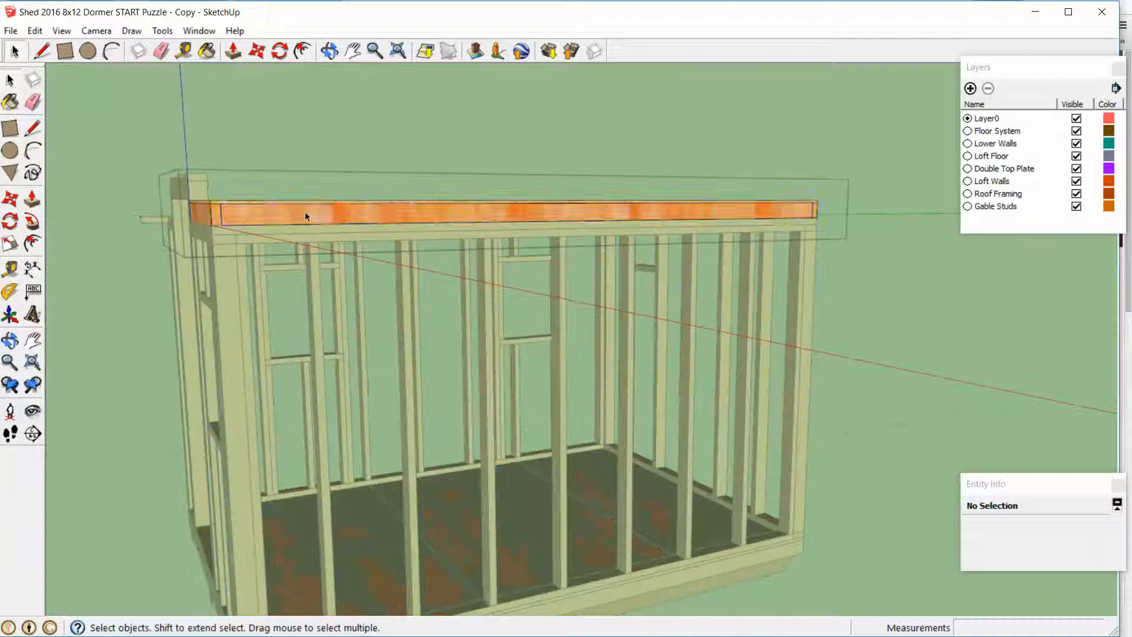
{"action": "left_click", "coordinate": [305, 212]}
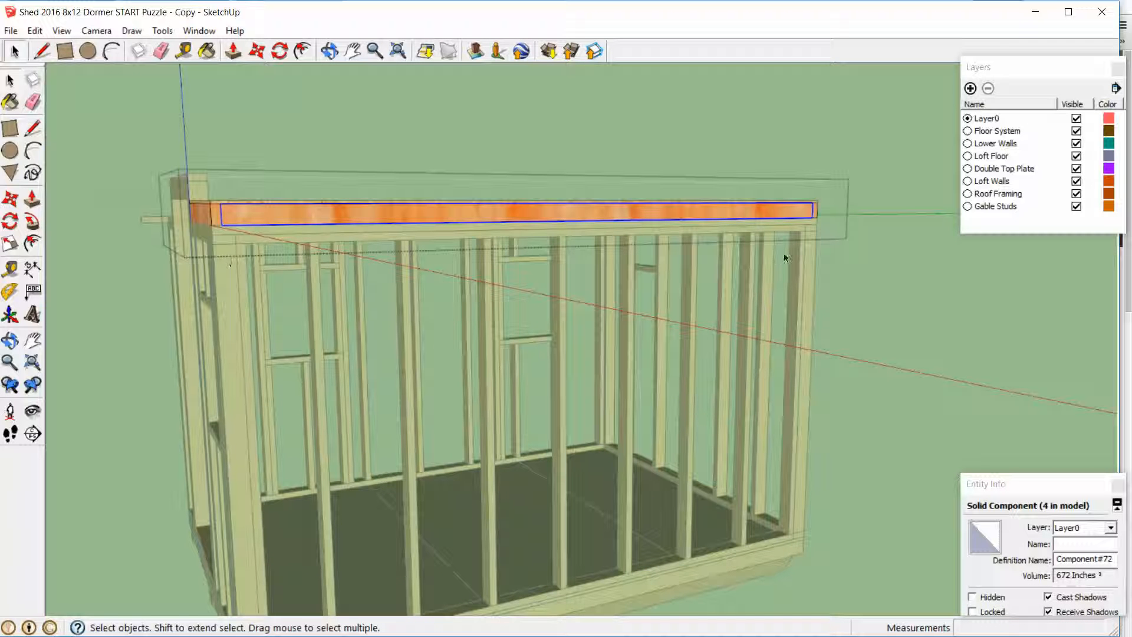
{"action": "scroll", "coordinate": [227, 217], "scroll_direction": "up", "scroll_amount": 4}
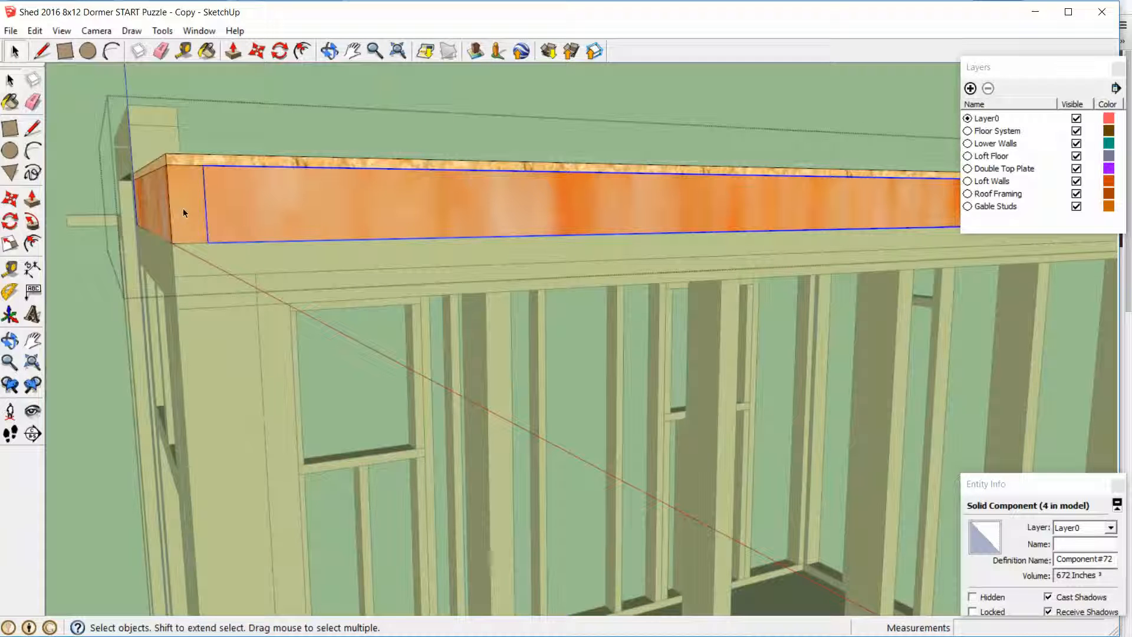
{"action": "scroll", "coordinate": [244, 232], "scroll_direction": "down", "scroll_amount": 2}
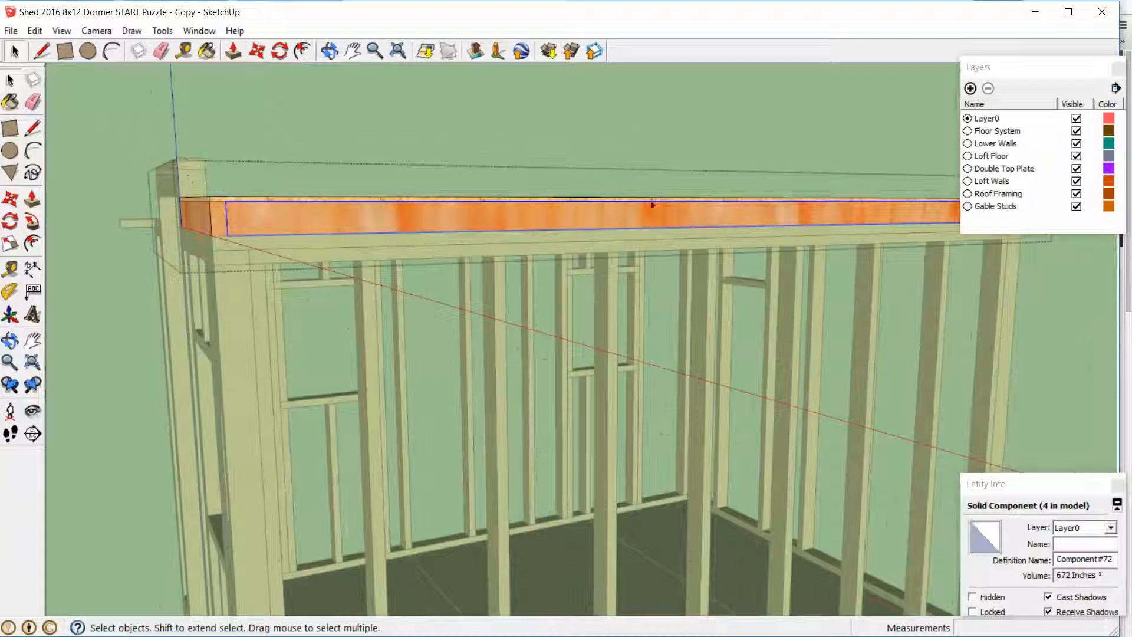
{"action": "middle_click_drag", "start_coordinate": [653, 204], "coordinate": [497, 239]}
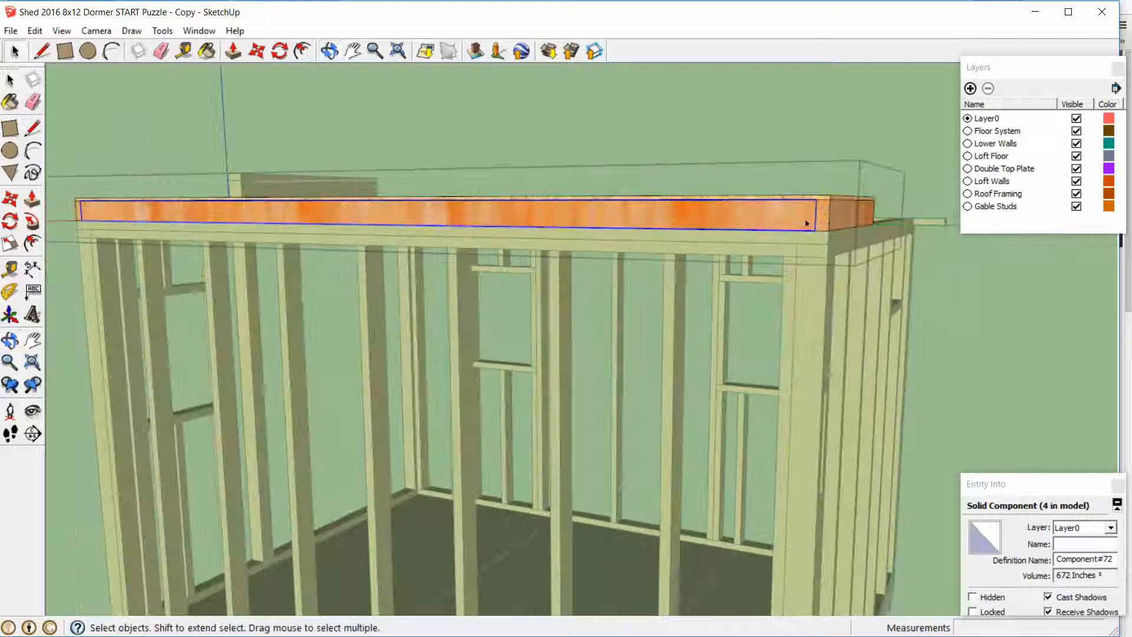
{"action": "left_click", "coordinate": [825, 214]}
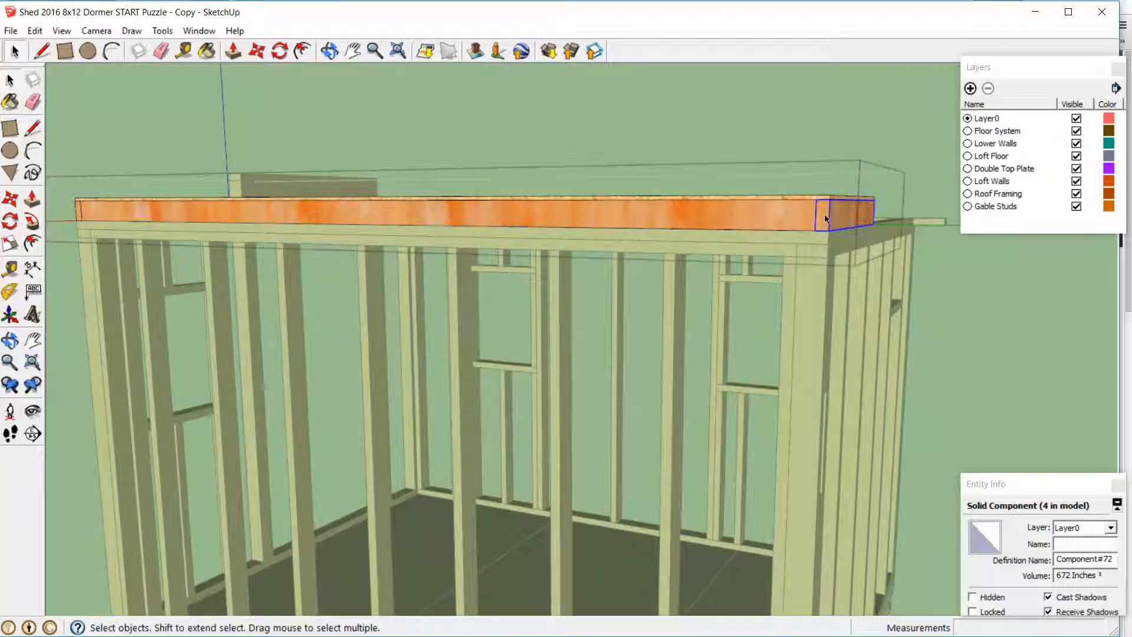
{"action": "left_click", "coordinate": [77, 211]}
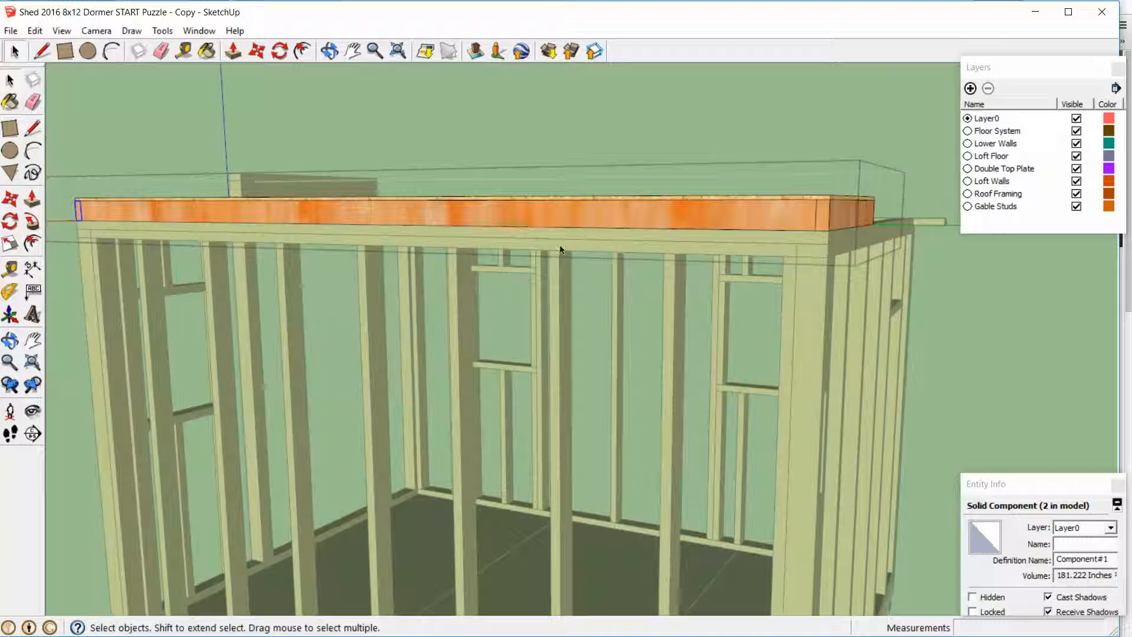
{"action": "left_click", "coordinate": [176, 214]}
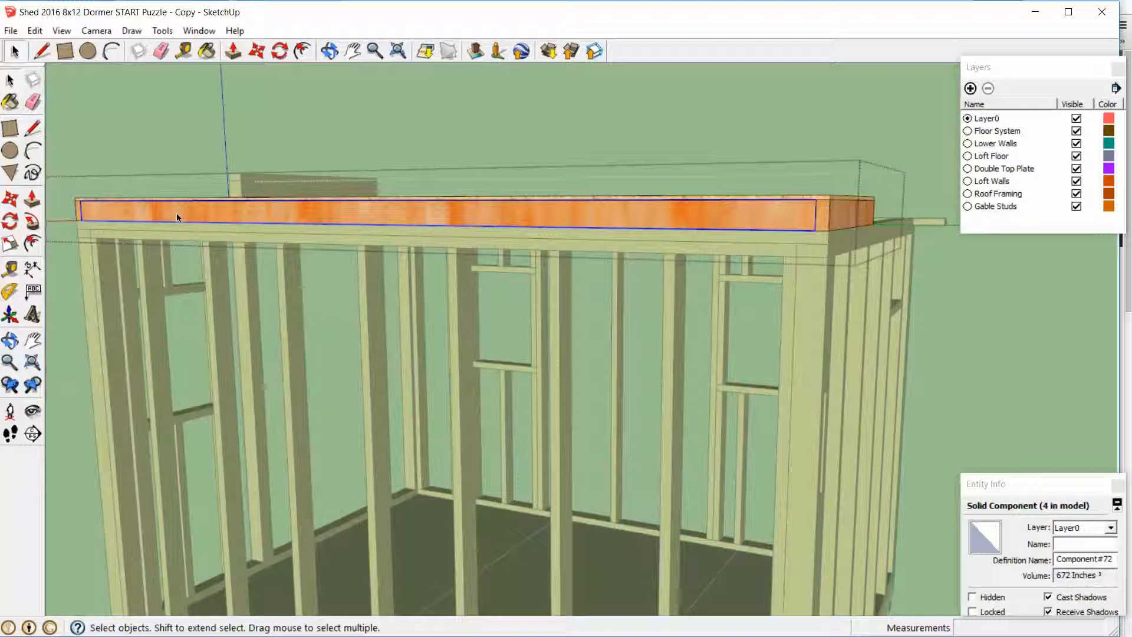
{"action": "scroll", "coordinate": [597, 233], "scroll_direction": "down", "scroll_amount": 5}
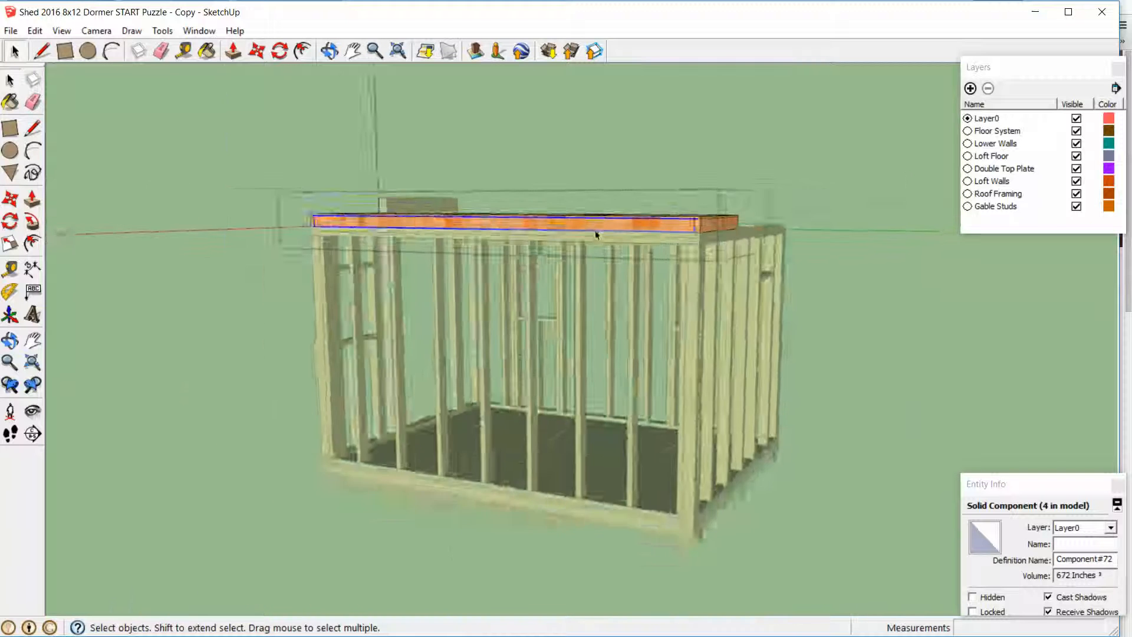
{"action": "middle_click_drag", "start_coordinate": [597, 236], "coordinate": [933, 345]}
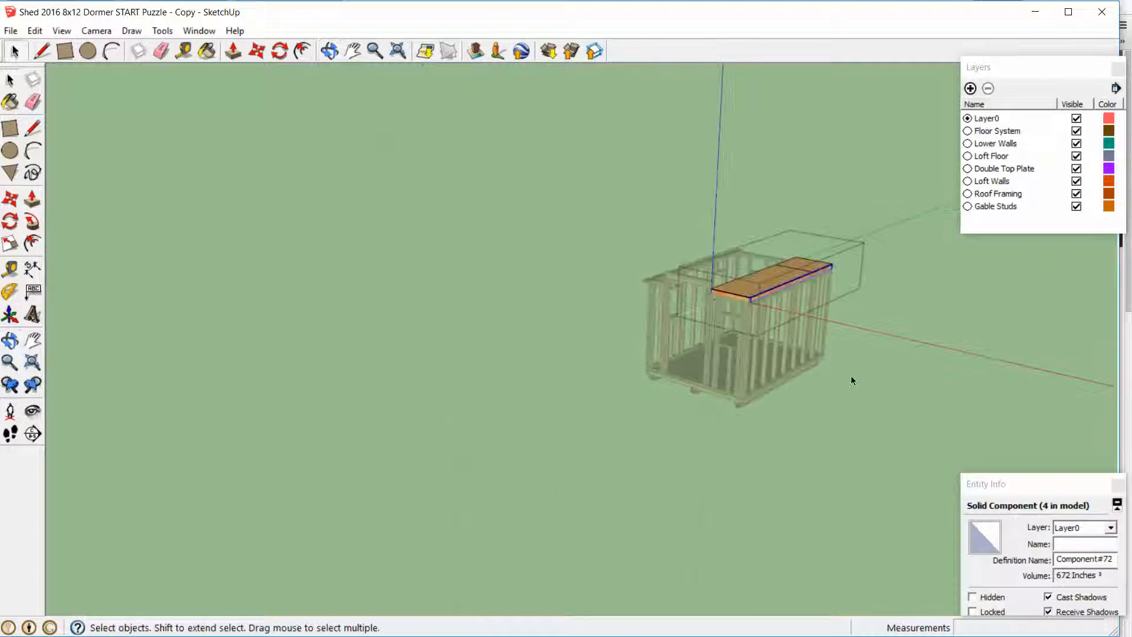
{"action": "middle_click_drag", "start_coordinate": [851, 381], "coordinate": [779, 284], "text": "shift"}
{"action": "left_click", "coordinate": [702, 291]}
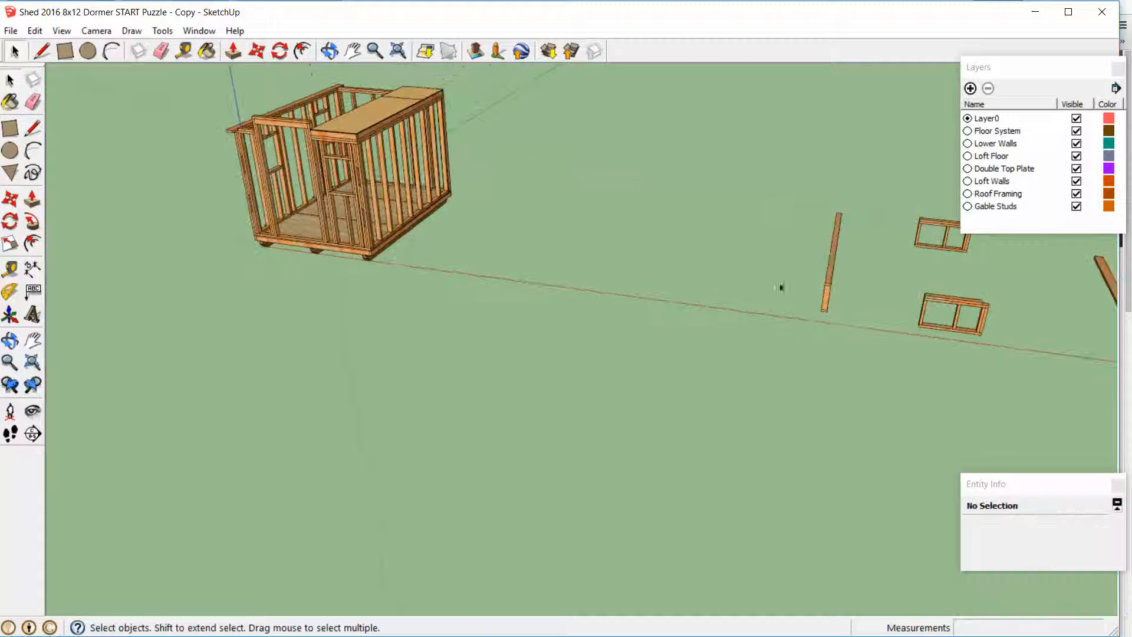
Move the long loft wall by its lower outer front corner onto the loft floor's top outer front corner
{"action": "left_click", "coordinate": [943, 331]}
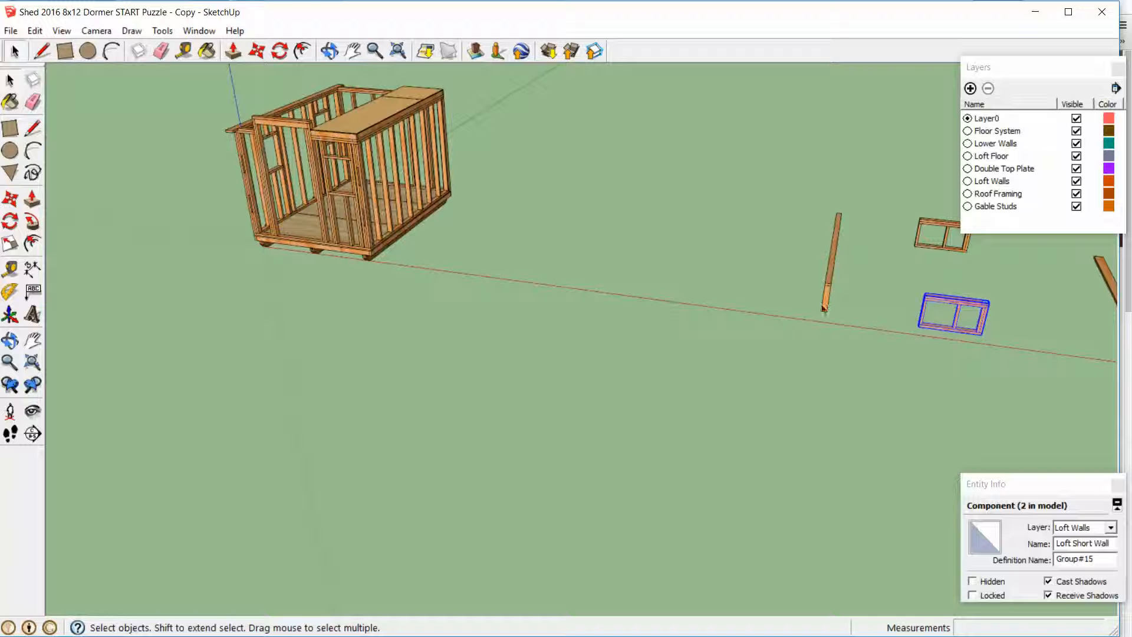
{"action": "left_click", "coordinate": [827, 298]}
{"action": "middle_click_drag", "start_coordinate": [827, 298], "coordinate": [701, 270]}
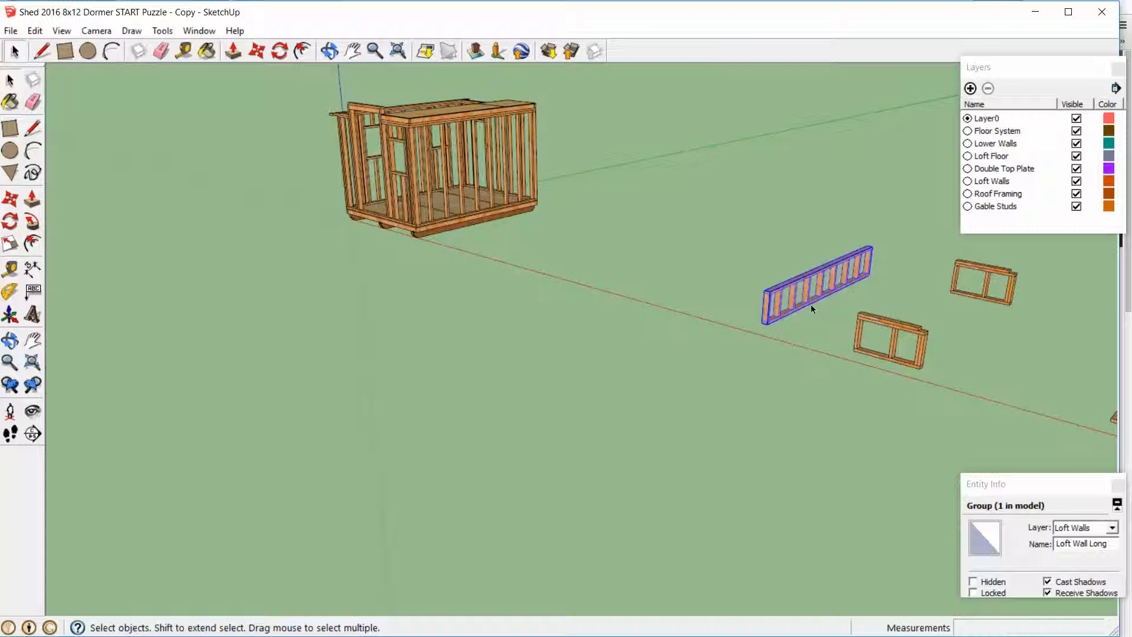
{"action": "scroll", "coordinate": [761, 344], "scroll_direction": "up", "scroll_amount": 3}
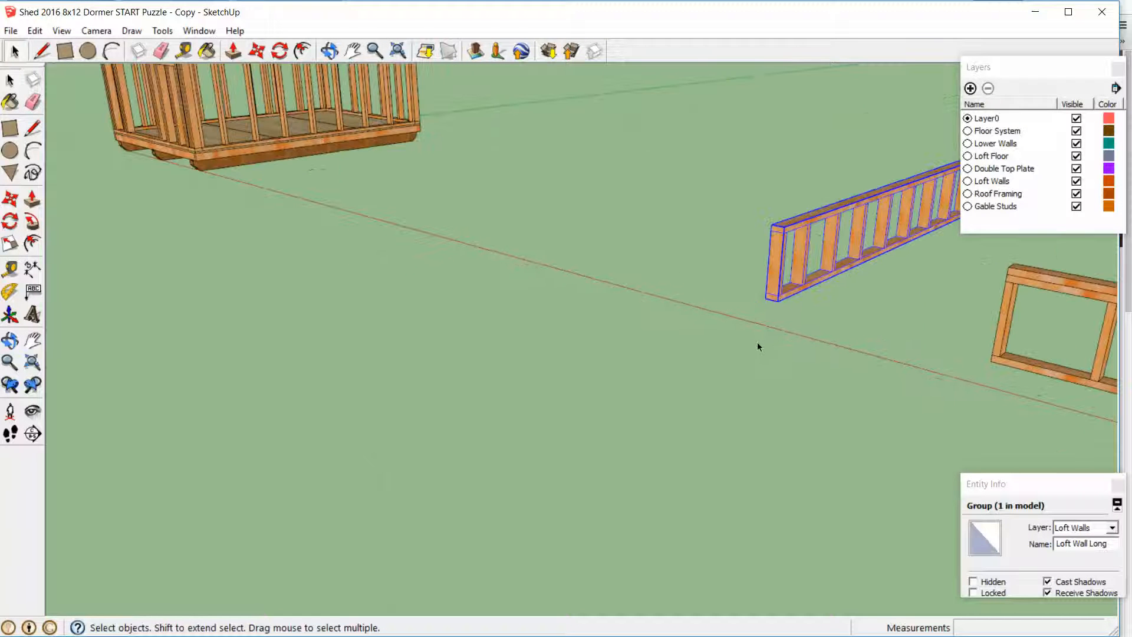
{"action": "key", "text": "m"}
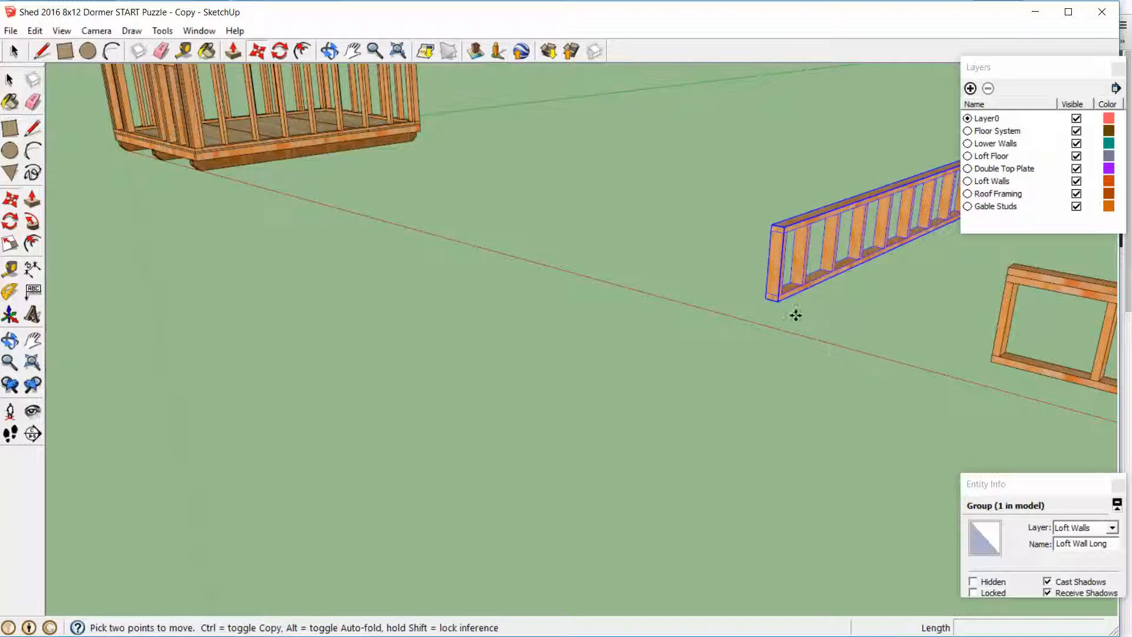
{"action": "left_click", "coordinate": [768, 300]}
{"action": "scroll", "coordinate": [682, 273], "scroll_direction": "down", "scroll_amount": 6}
{"action": "middle_click_drag", "start_coordinate": [560, 227], "coordinate": [684, 289]}
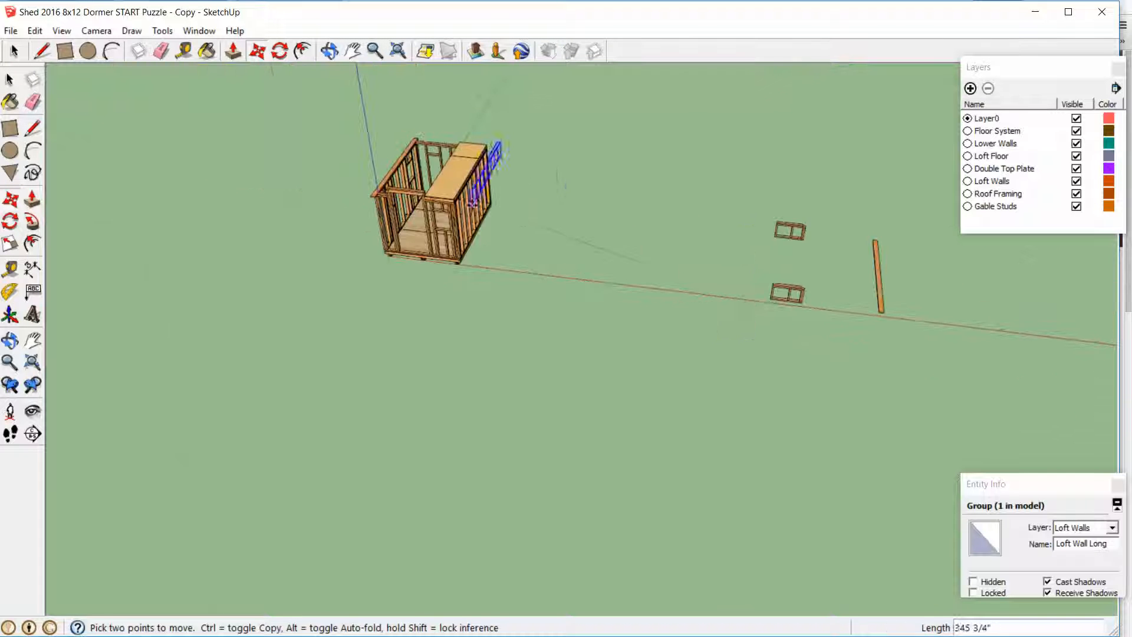
{"action": "scroll", "coordinate": [466, 204], "scroll_direction": "up", "scroll_amount": 6}
{"action": "scroll", "coordinate": [454, 192], "scroll_direction": "up", "scroll_amount": 3}
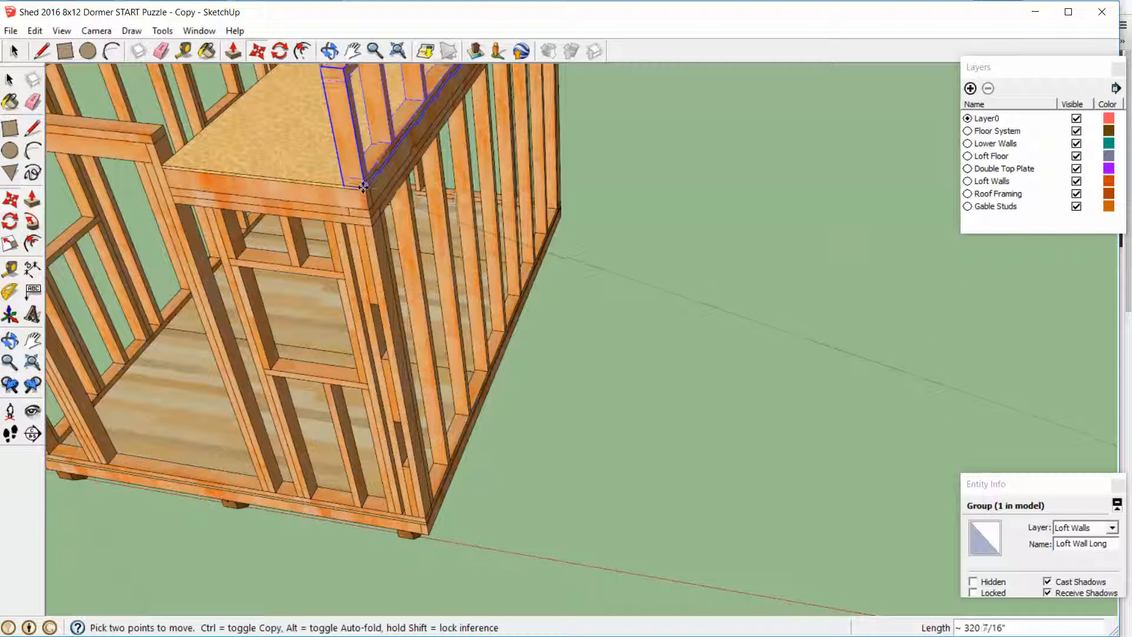
{"action": "left_click", "coordinate": [362, 187]}
Move the long loft wall from the loft floor's outer front corner inward along the floor's long edge
{"action": "middle_click_drag", "start_coordinate": [362, 187], "coordinate": [207, 321]}
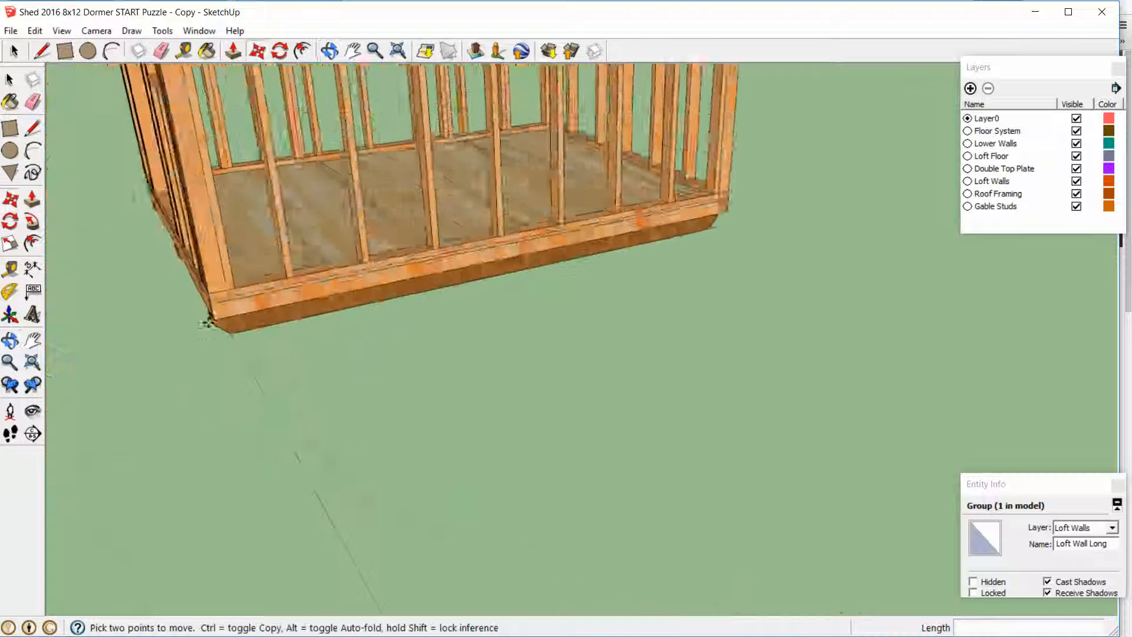
{"action": "scroll", "coordinate": [218, 315], "scroll_direction": "up", "scroll_amount": 3}
{"action": "scroll", "coordinate": [227, 308], "scroll_direction": "up", "scroll_amount": 2}
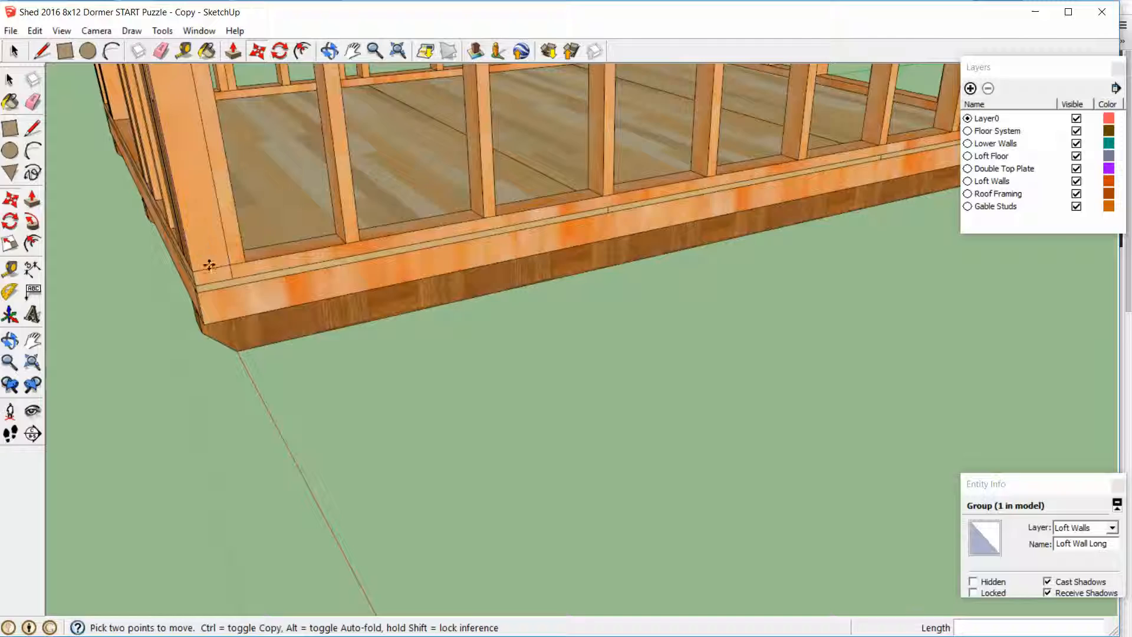
{"action": "scroll", "coordinate": [217, 257], "scroll_direction": "down", "scroll_amount": 8}
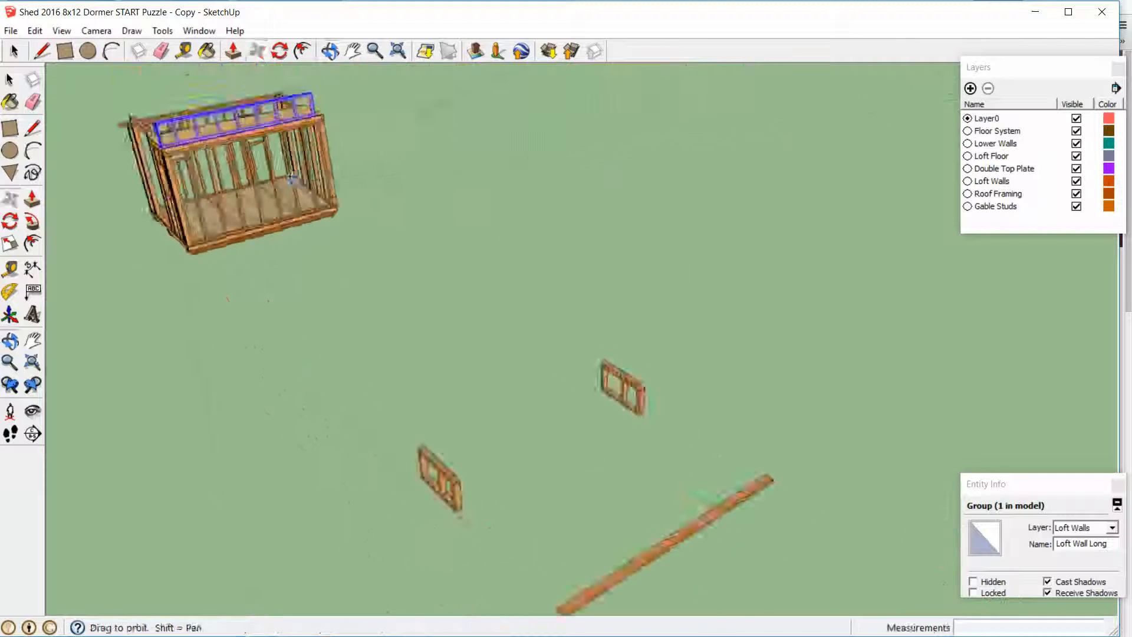
{"action": "scroll", "coordinate": [104, 171], "scroll_direction": "up", "scroll_amount": 4}
{"action": "middle_click_drag", "start_coordinate": [107, 182], "coordinate": [320, 215], "text": "shift"}
{"action": "scroll", "coordinate": [323, 203], "scroll_direction": "up", "scroll_amount": 6}
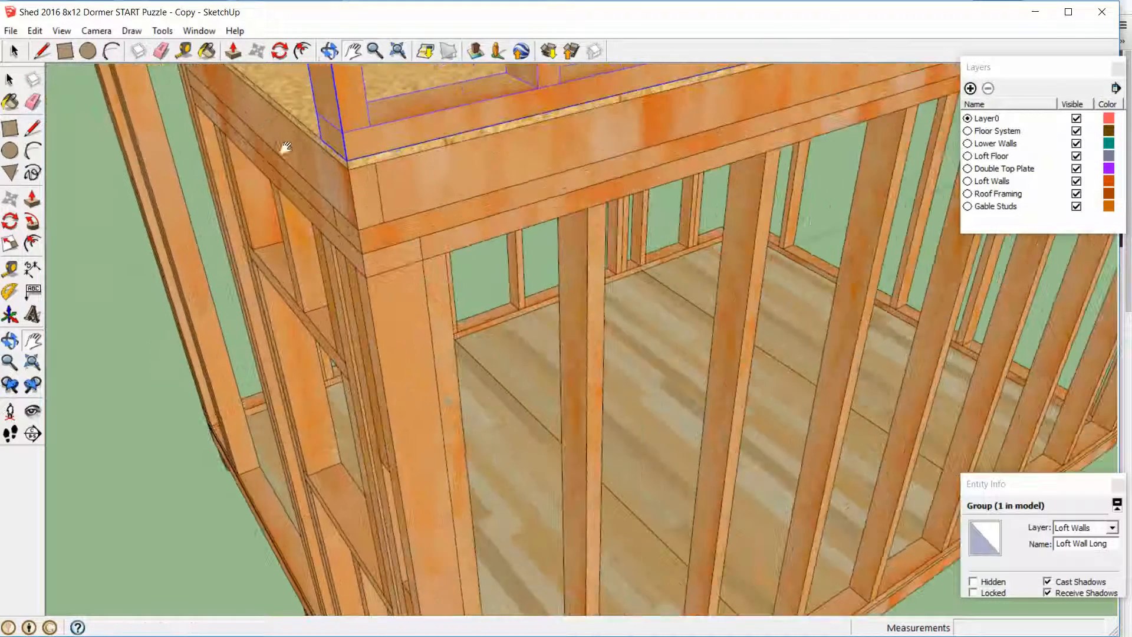
{"action": "scroll", "coordinate": [332, 187], "scroll_direction": "up", "scroll_amount": 2}
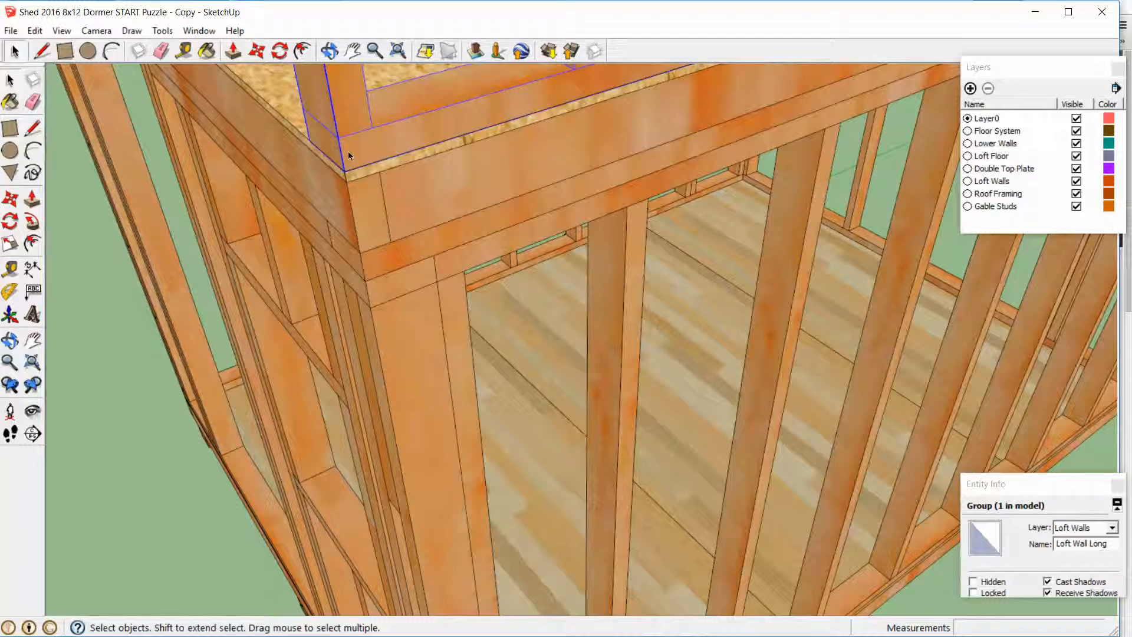
{"action": "key", "text": "m"}
{"action": "left_click", "coordinate": [346, 170]}
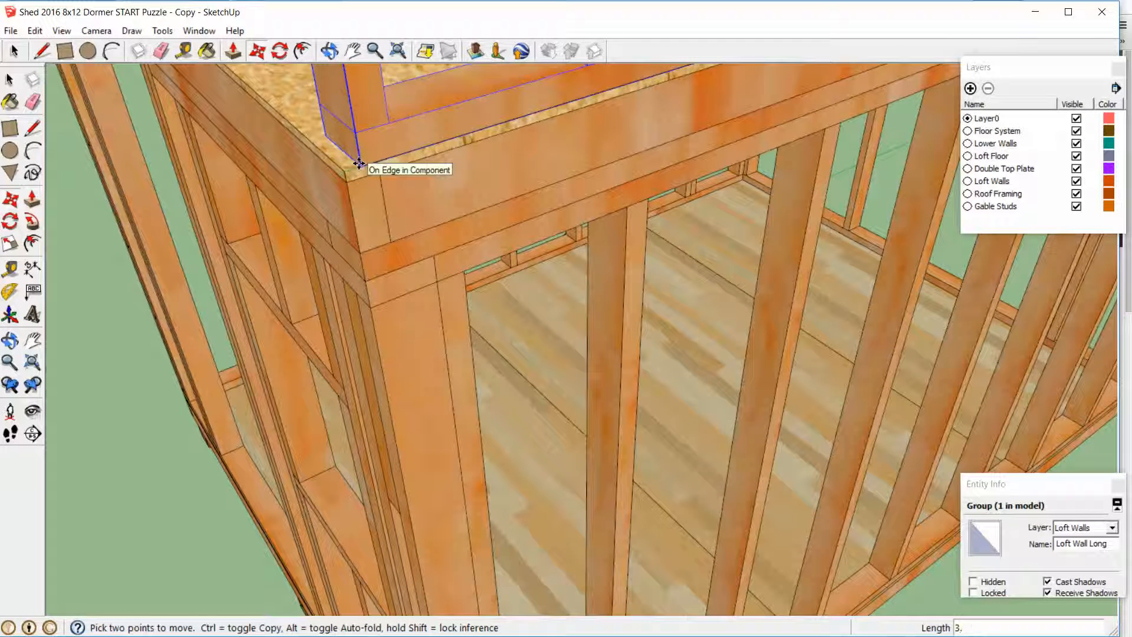
{"action": "left_click", "coordinate": [359, 162]}
{"action": "key", "text": "space"}
Inspect the long loft wall's position on the loft floor from the long side, from below and from the front
{"action": "middle_click_drag", "start_coordinate": [358, 161], "coordinate": [351, 183]}
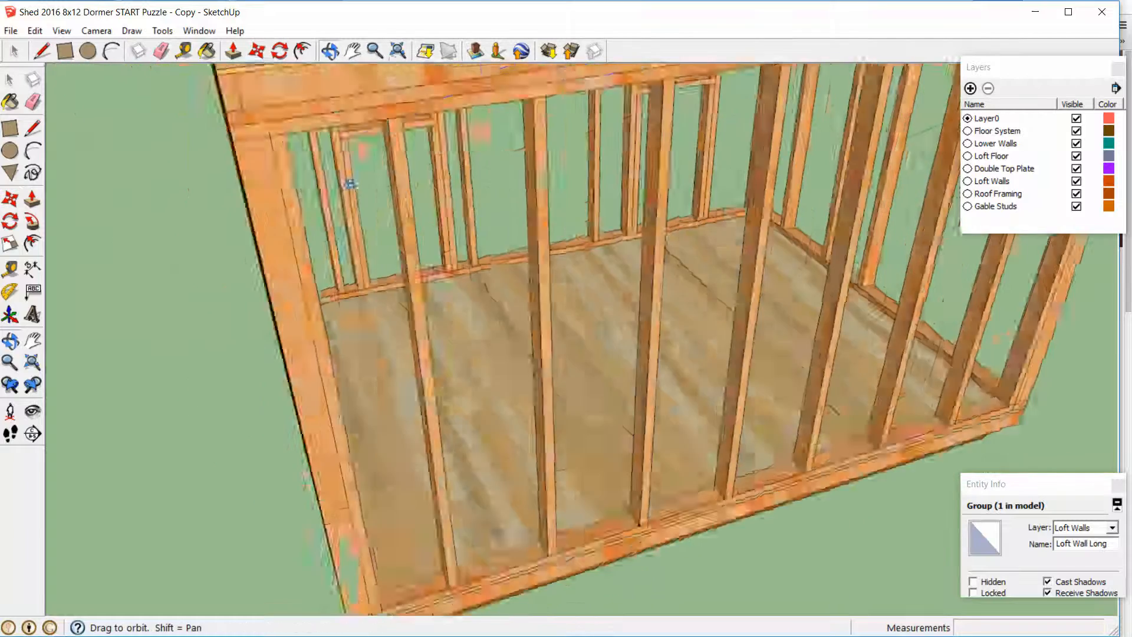
{"action": "scroll", "coordinate": [354, 180], "scroll_direction": "down", "scroll_amount": 5}
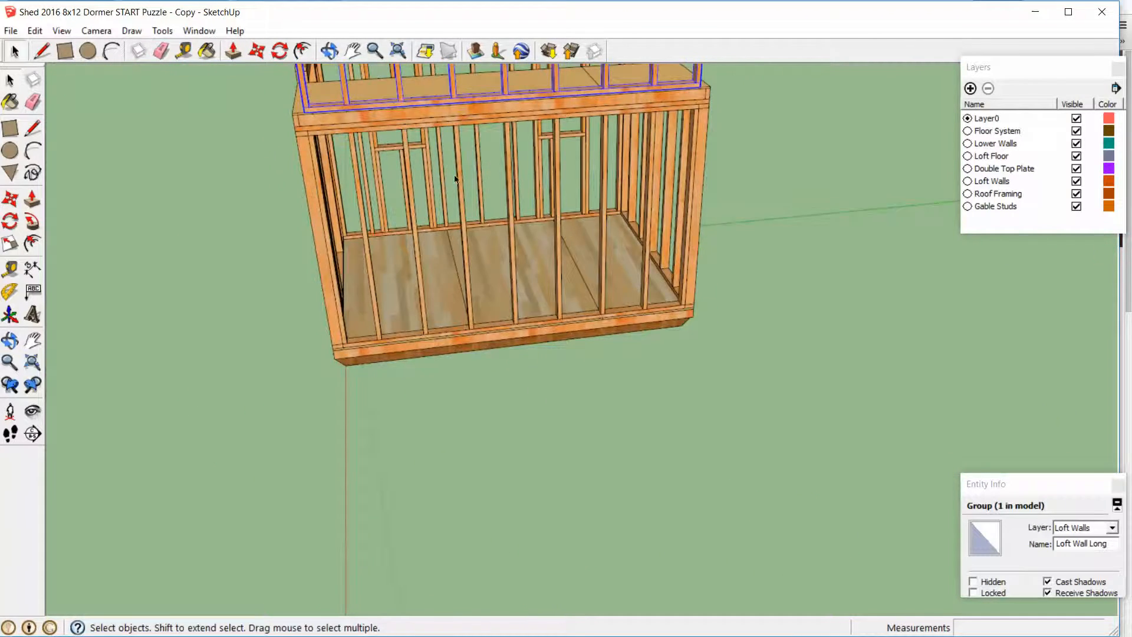
{"action": "middle_click_drag", "start_coordinate": [454, 178], "coordinate": [377, 145]}
{"action": "scroll", "coordinate": [381, 144], "scroll_direction": "up", "scroll_amount": 1}
{"action": "key", "text": "h"}
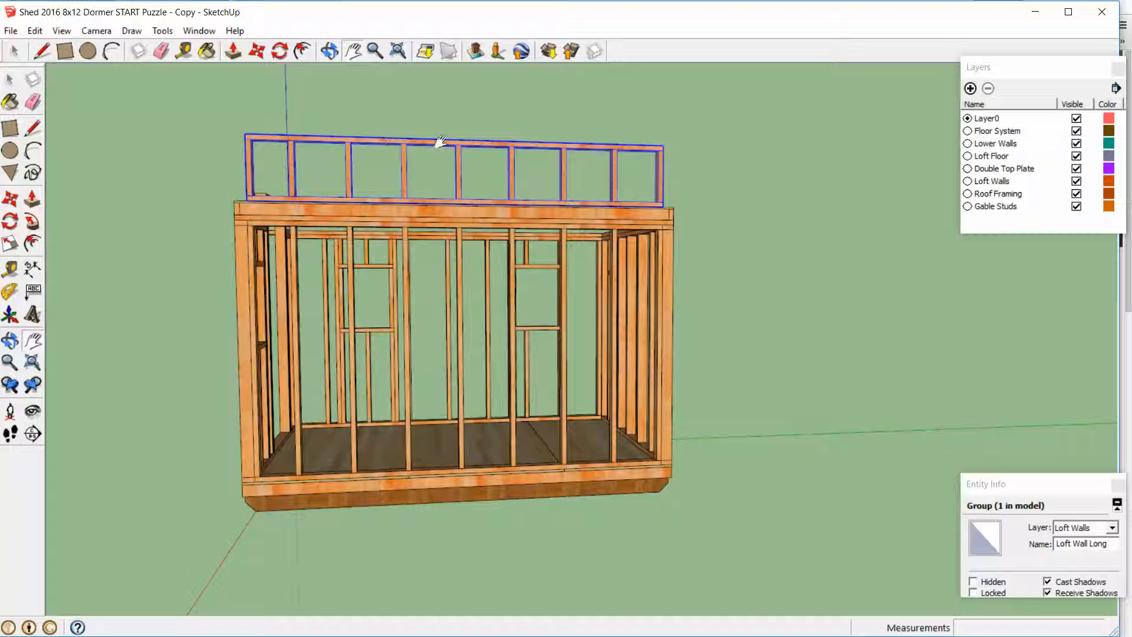
{"action": "middle_click_drag", "start_coordinate": [434, 340], "coordinate": [389, 253]}
{"action": "middle_click_drag", "start_coordinate": [385, 414], "coordinate": [419, 266]}
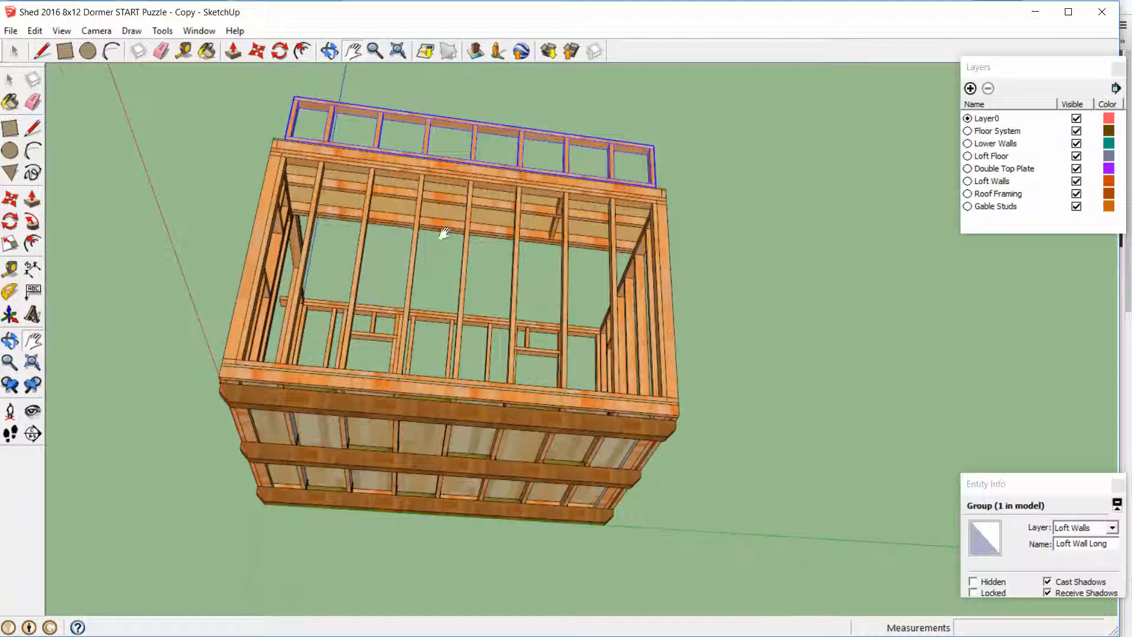
{"action": "middle_click_drag", "start_coordinate": [442, 232], "coordinate": [654, 445]}
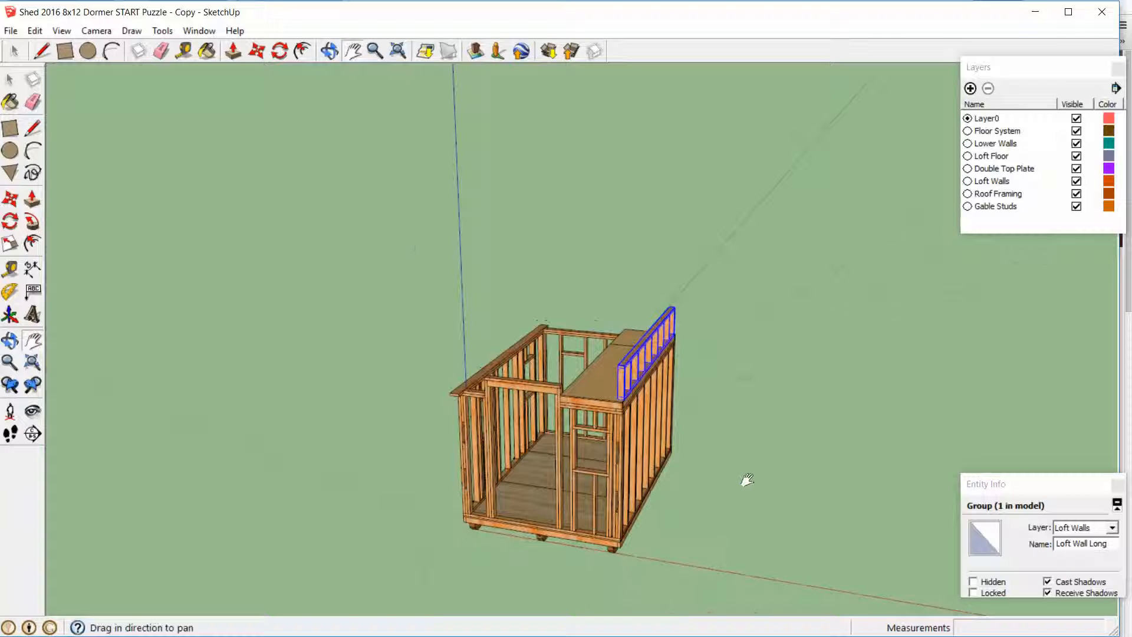
Select both short loft walls and move them together by a lower corner onto the ends of the loft floor
{"action": "middle_click_drag", "start_coordinate": [766, 491], "coordinate": [613, 329]}
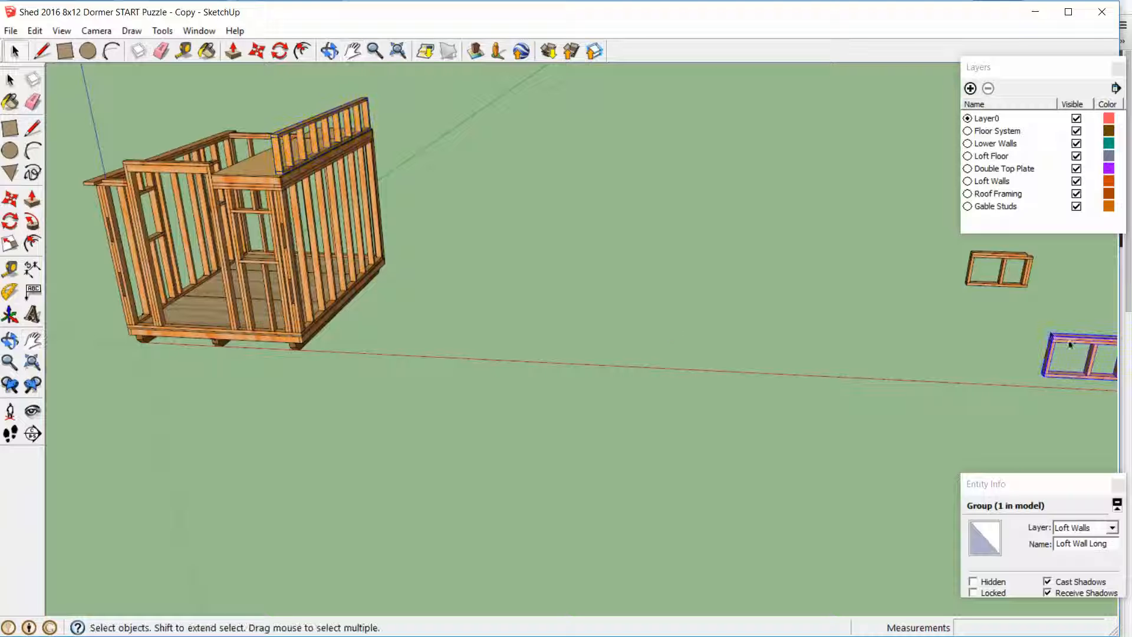
{"action": "left_click", "coordinate": [977, 269]}
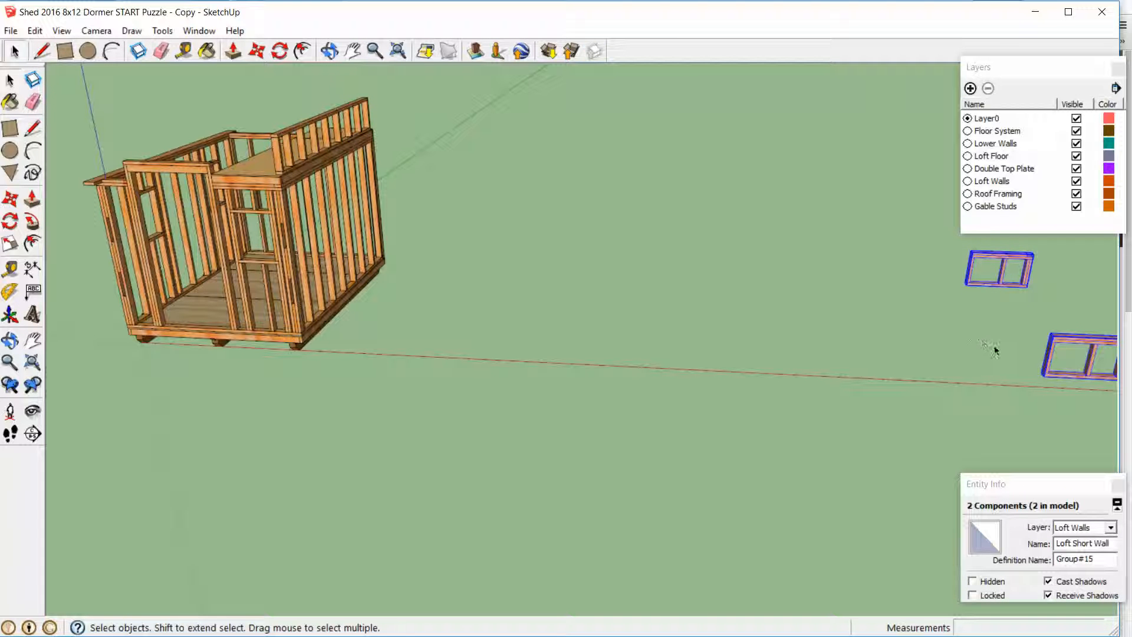
{"action": "left_click", "coordinate": [1042, 378]}
{"action": "scroll", "coordinate": [786, 301], "scroll_direction": "down", "scroll_amount": 6}
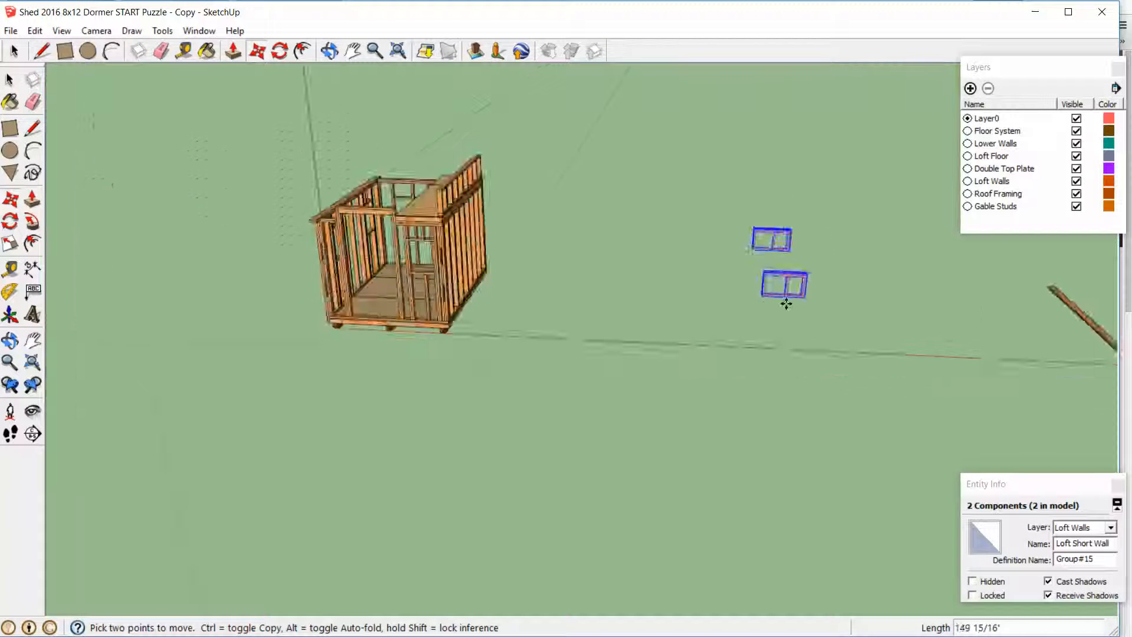
{"action": "scroll", "coordinate": [515, 208], "scroll_direction": "up", "scroll_amount": 6}
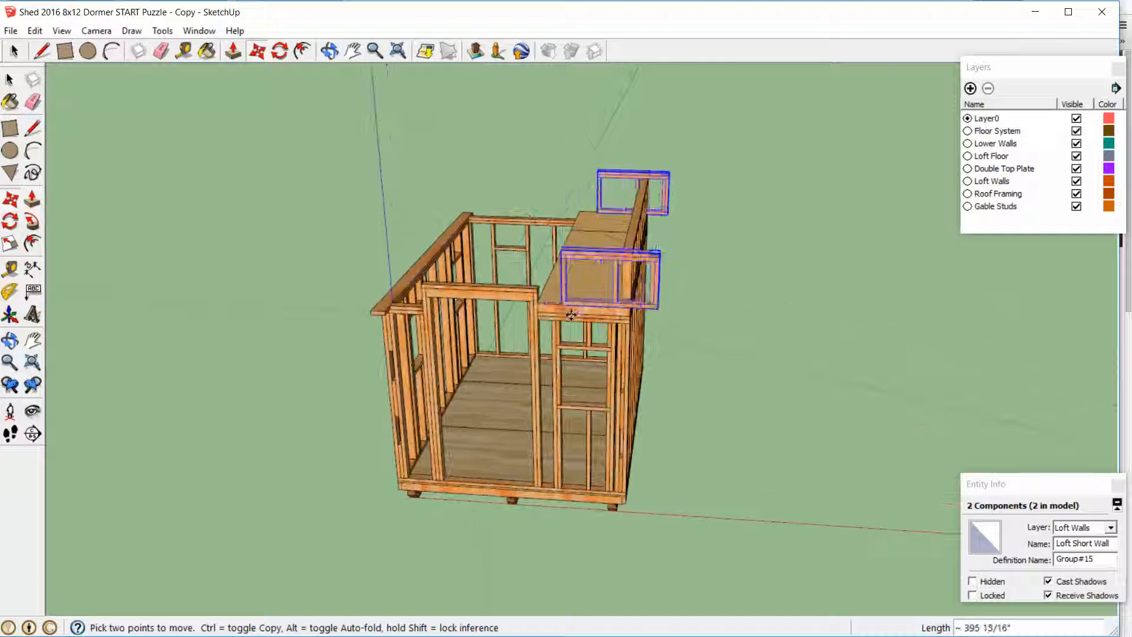
{"action": "left_click", "coordinate": [568, 310]}
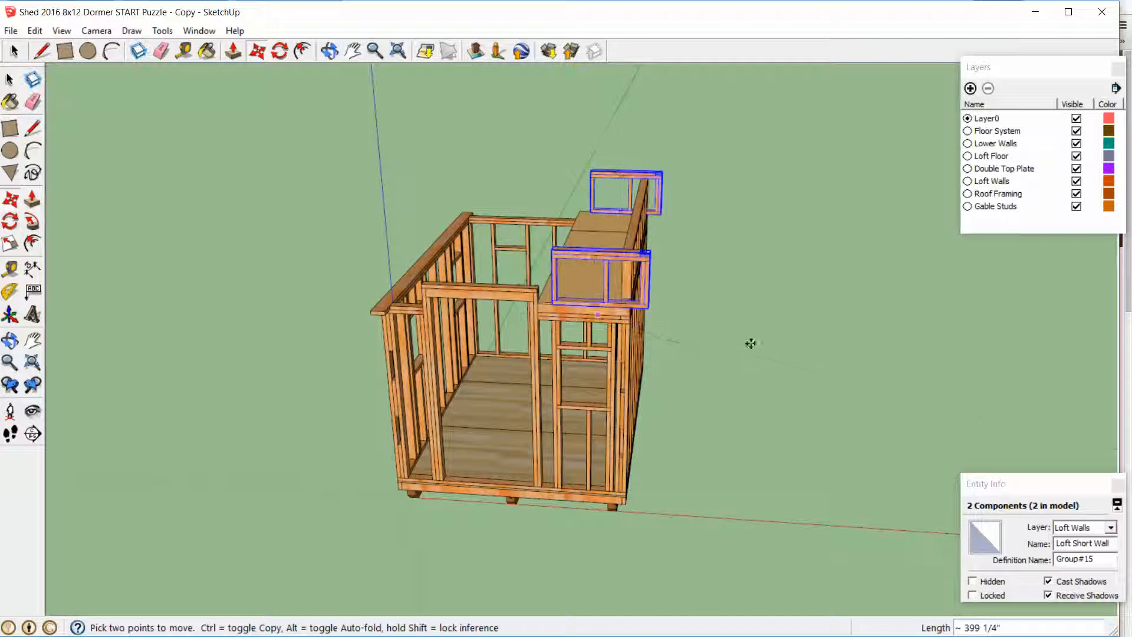
Move both short loft walls by the front one's lower outer corner onto the loft floor's top outer front corner
{"action": "middle_click_drag", "start_coordinate": [748, 341], "coordinate": [291, 241]}
{"action": "left_click", "coordinate": [297, 243]}
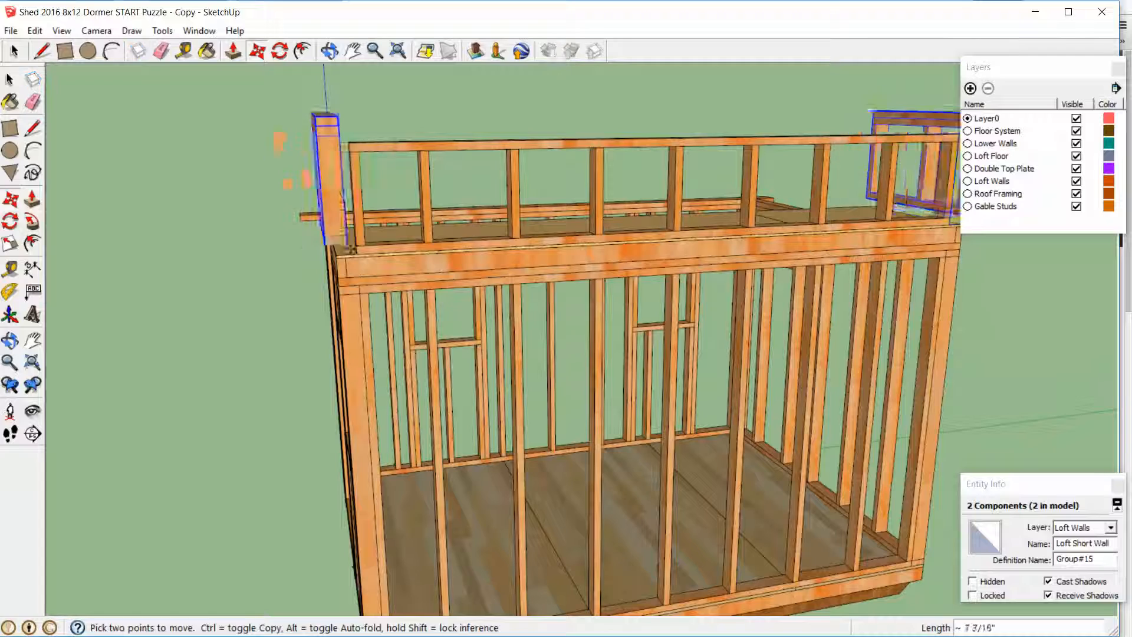
{"action": "left_click", "coordinate": [354, 256]}
Examine how the short loft walls meet the loft floor's corners at both ends, and clear the selection
{"action": "middle_click_drag", "start_coordinate": [363, 258], "coordinate": [812, 308]}
{"action": "scroll", "coordinate": [812, 306], "scroll_direction": "up", "scroll_amount": 3}
{"action": "scroll", "coordinate": [812, 306], "scroll_direction": "up", "scroll_amount": 4}
{"action": "middle_click_drag", "start_coordinate": [689, 296], "coordinate": [811, 260]}
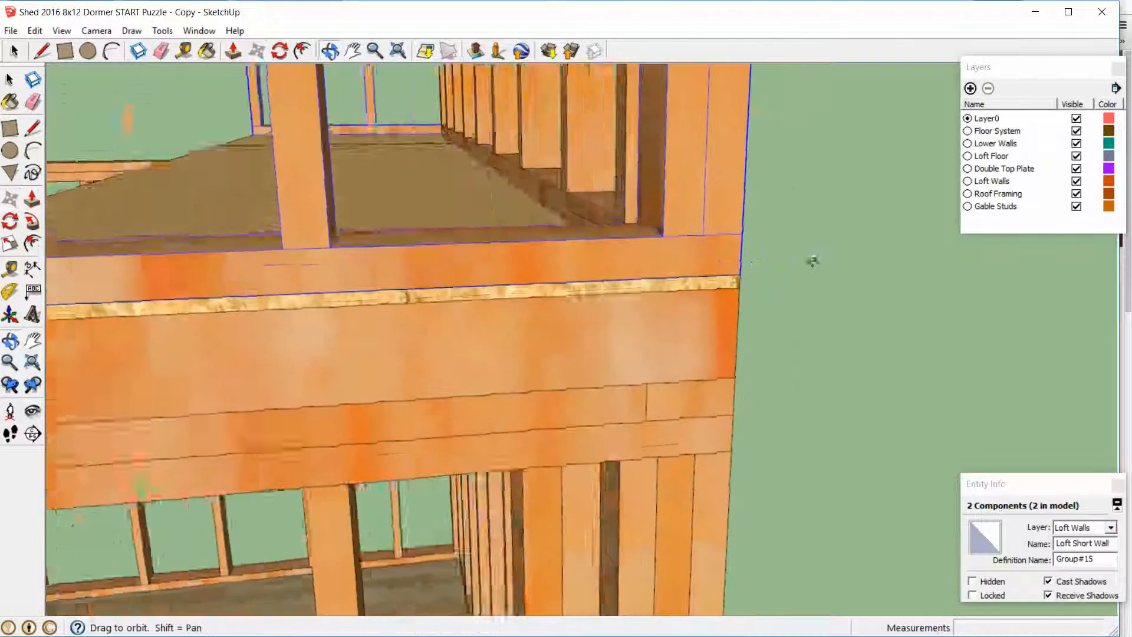
{"action": "scroll", "coordinate": [731, 268], "scroll_direction": "down", "scroll_amount": 5}
{"action": "middle_click_drag", "start_coordinate": [561, 250], "coordinate": [129, 182]}
{"action": "scroll", "coordinate": [129, 182], "scroll_direction": "down", "scroll_amount": 3}
{"action": "middle_click_drag", "start_coordinate": [473, 189], "coordinate": [465, 313]}
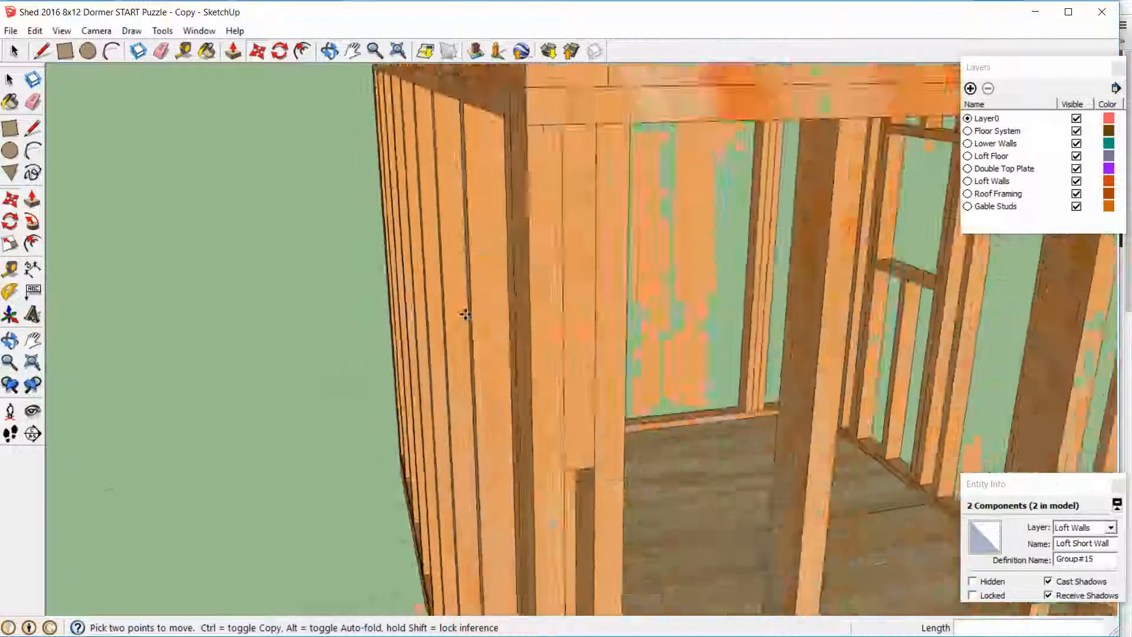
{"action": "scroll", "coordinate": [465, 313], "scroll_direction": "down", "scroll_amount": 4}
{"action": "middle_click_drag", "start_coordinate": [548, 216], "coordinate": [590, 287]}
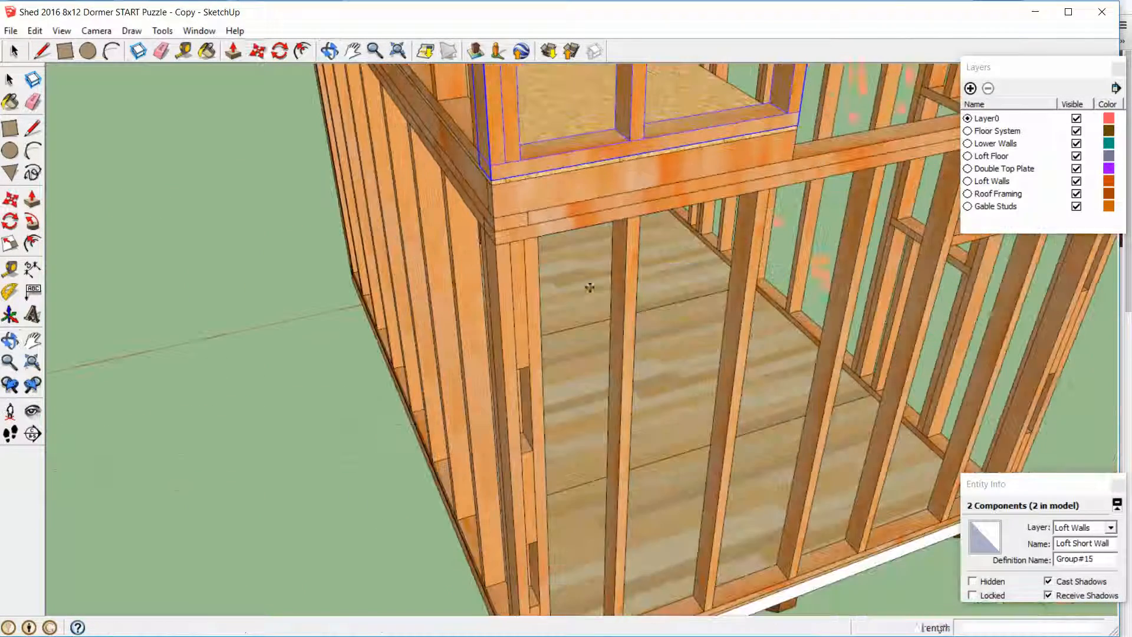
{"action": "left_click", "coordinate": [309, 245]}
{"action": "scroll", "coordinate": [309, 244], "scroll_direction": "down", "scroll_amount": 5}
{"action": "middle_click_drag", "start_coordinate": [330, 236], "coordinate": [953, 277]}
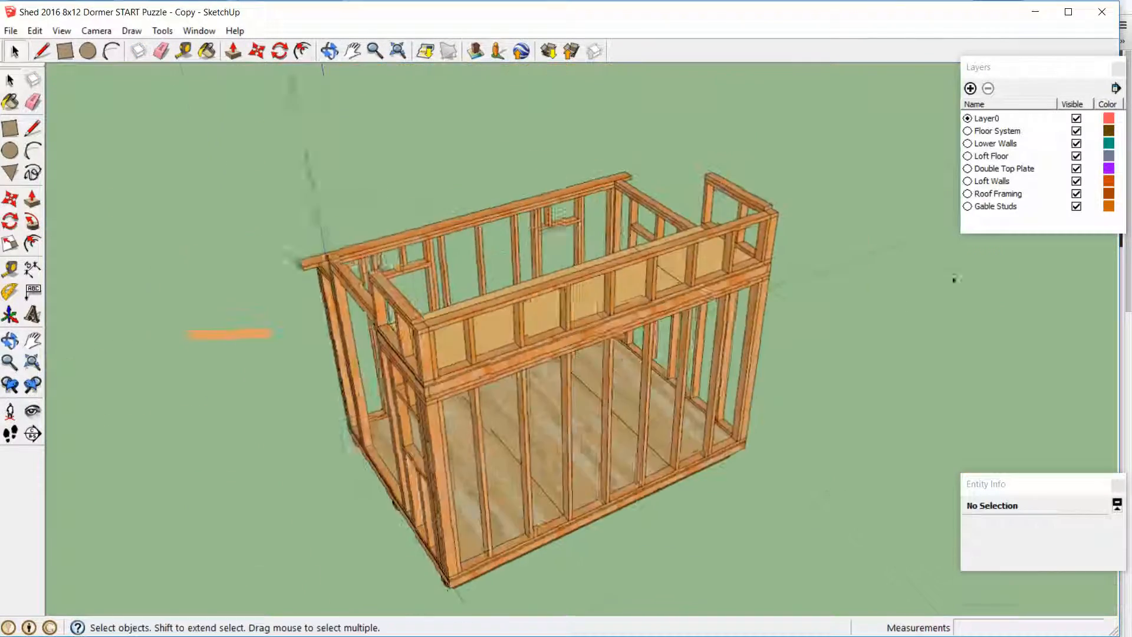
Open the double top plate group and move the loose 11'11" plate by its end corner onto the top of the long loft wall
{"action": "scroll", "coordinate": [943, 280], "scroll_direction": "down", "scroll_amount": 2}
{"action": "middle_click_drag", "start_coordinate": [811, 364], "coordinate": [995, 376]}
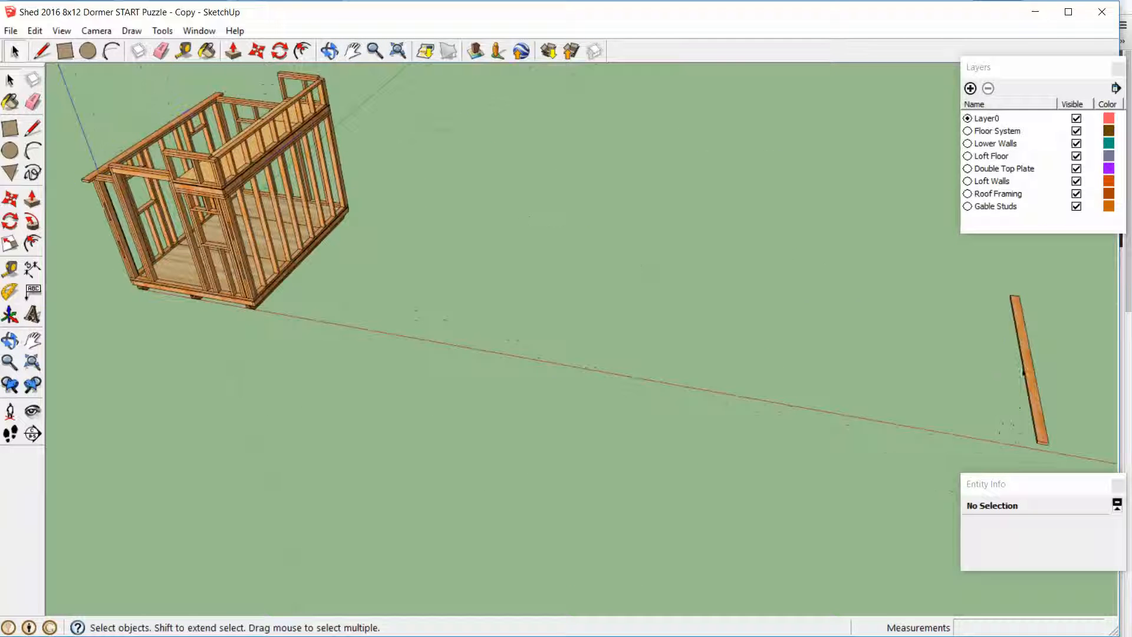
{"action": "left_click", "coordinate": [1023, 371]}
{"action": "double_click", "coordinate": [1025, 371]}
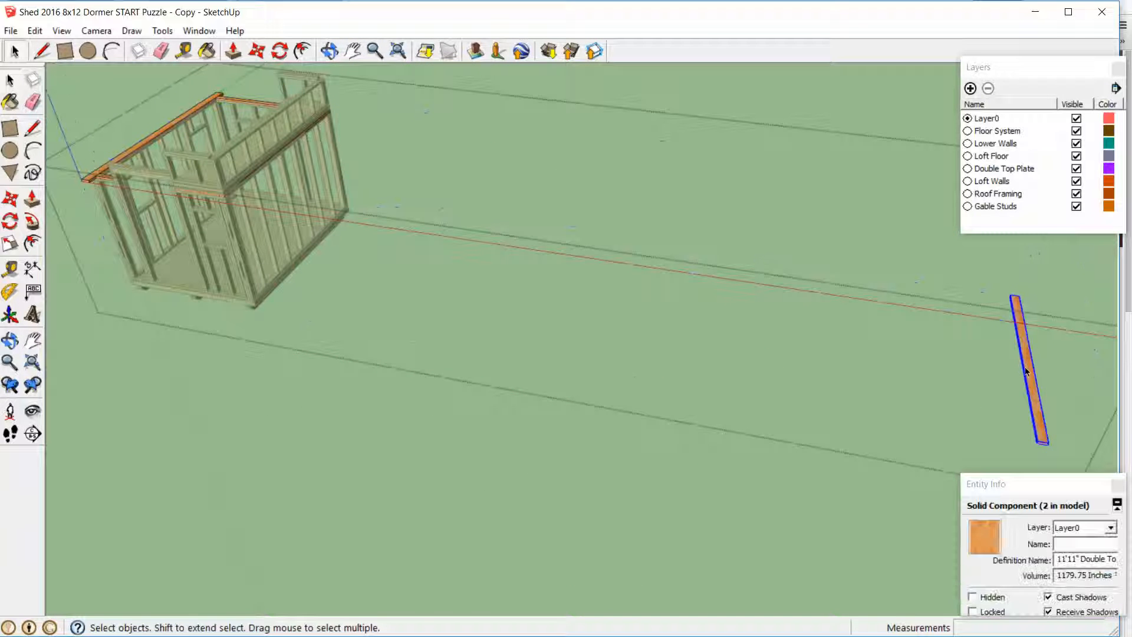
{"action": "left_click", "coordinate": [1039, 442]}
{"action": "scroll", "coordinate": [541, 207], "scroll_direction": "down", "scroll_amount": 5}
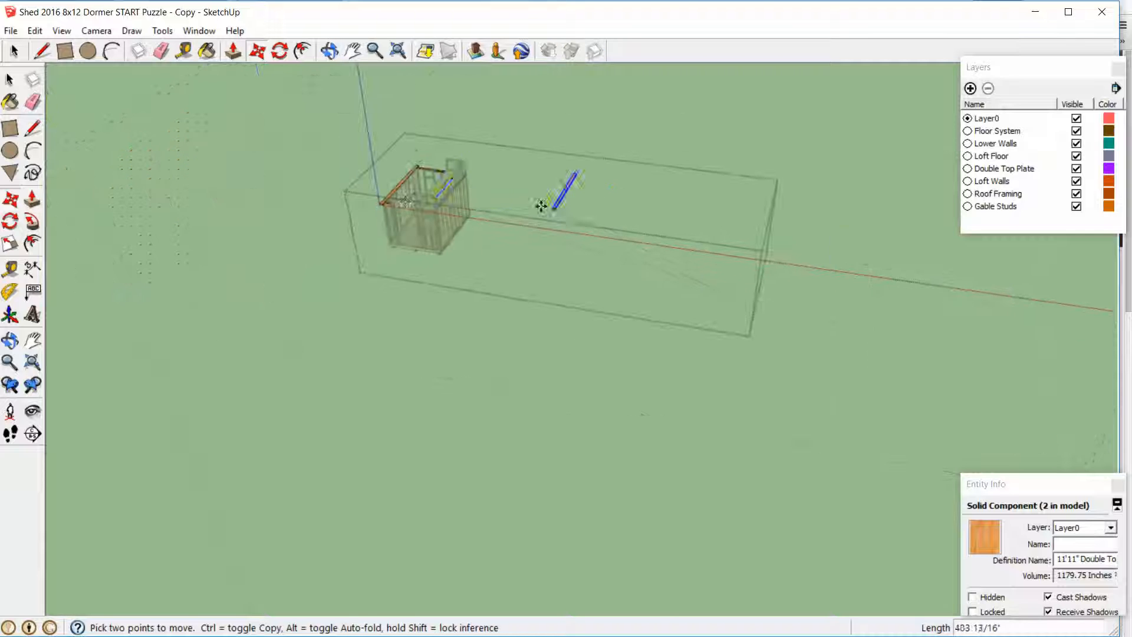
{"action": "scroll", "coordinate": [407, 202], "scroll_direction": "up", "scroll_amount": 7}
{"action": "scroll", "coordinate": [476, 188], "scroll_direction": "up", "scroll_amount": 2}
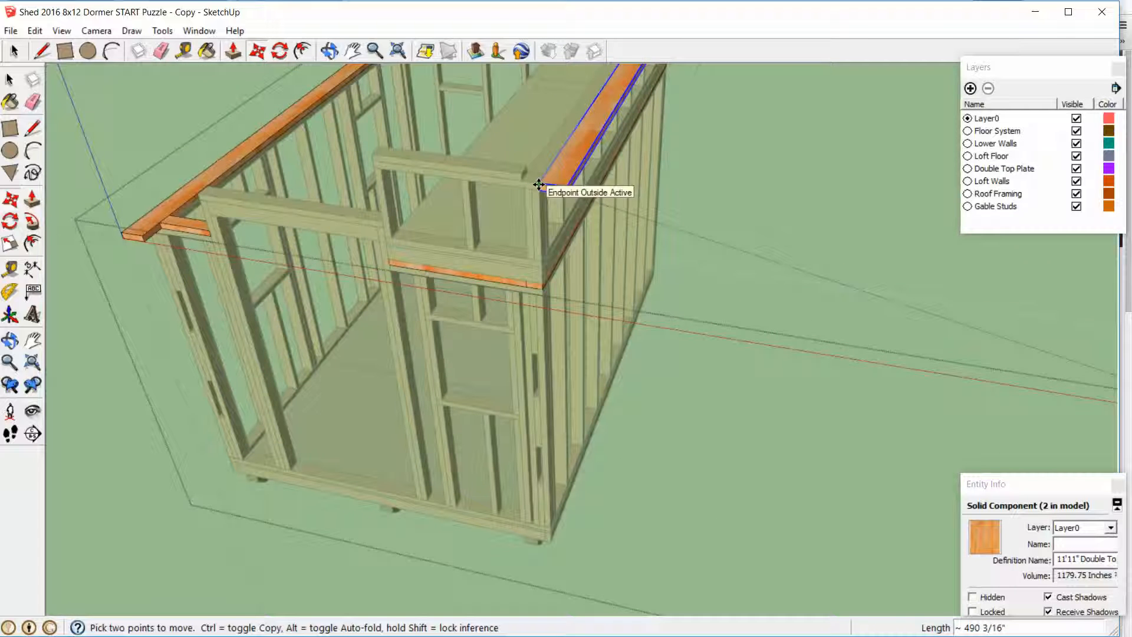
{"action": "middle_click_drag", "start_coordinate": [550, 180], "coordinate": [462, 143]}
Move the loft wall's top plate 6 inches along the green axis past the front short wall, and close the group
{"action": "scroll", "coordinate": [462, 143], "scroll_direction": "up", "scroll_amount": 3}
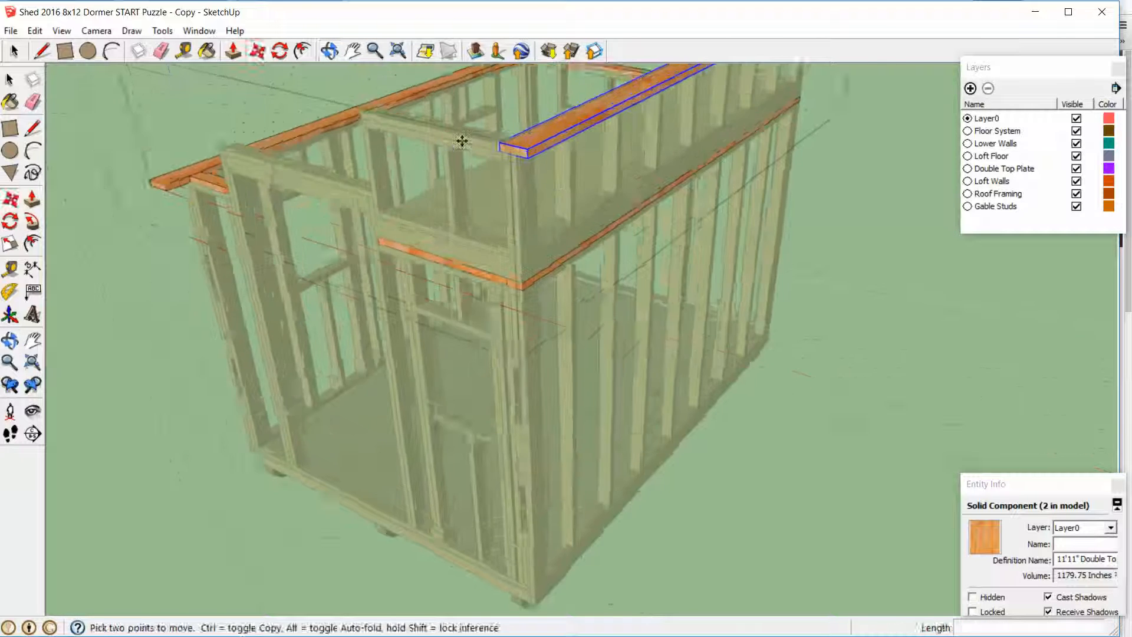
{"action": "middle_click_drag", "start_coordinate": [561, 189], "coordinate": [748, 249]}
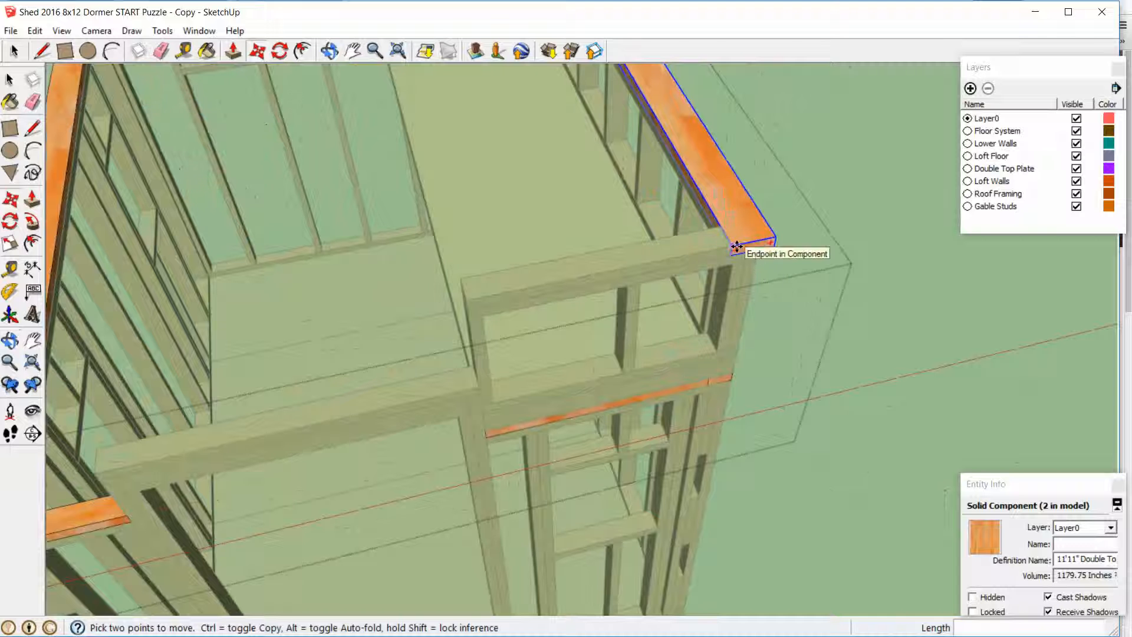
{"action": "left_click", "coordinate": [737, 246]}
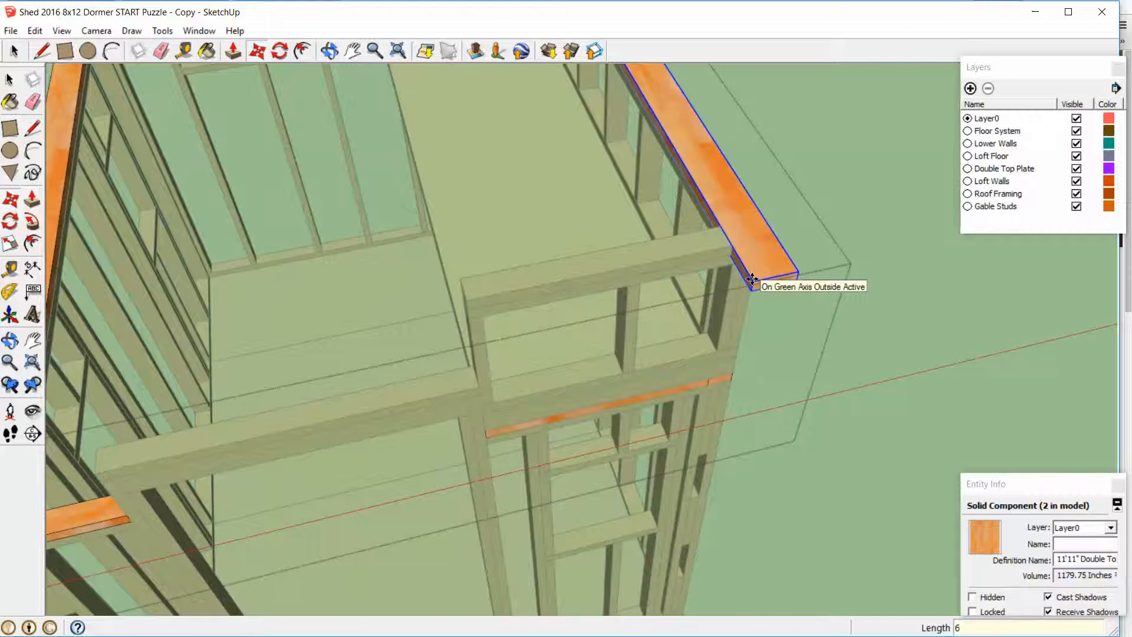
{"action": "key", "text": "Return"}
{"action": "key", "text": "space"}
{"action": "left_click", "coordinate": [868, 310]}
{"action": "scroll", "coordinate": [764, 290], "scroll_direction": "down", "scroll_amount": 6}
{"action": "middle_click_drag", "start_coordinate": [646, 292], "coordinate": [628, 313]}
{"action": "scroll", "coordinate": [648, 282], "scroll_direction": "up", "scroll_amount": 3}
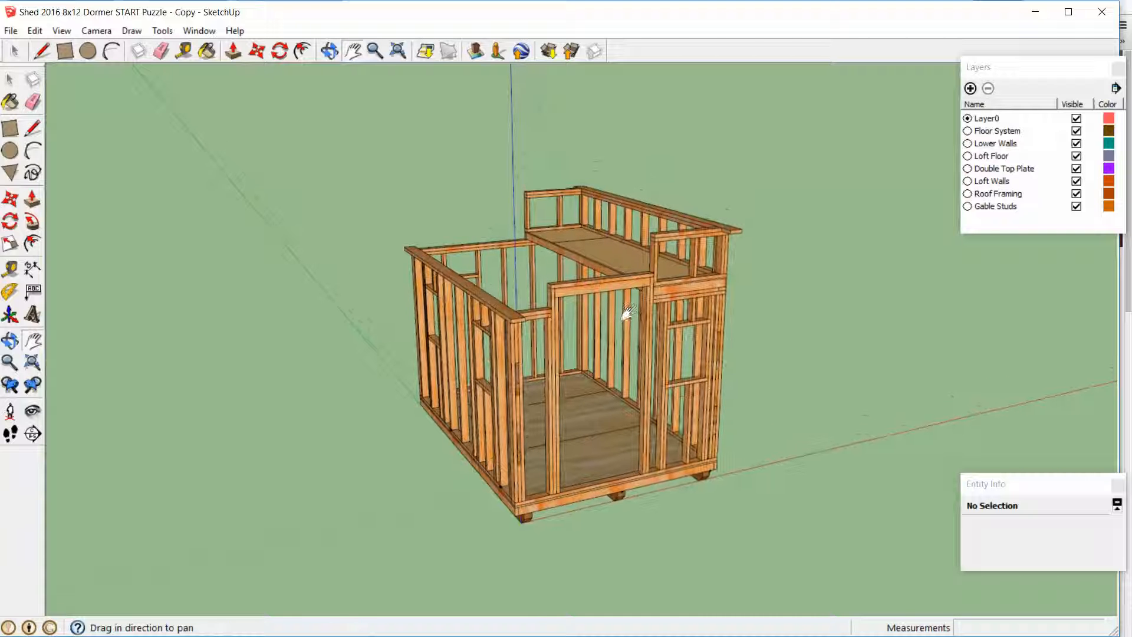